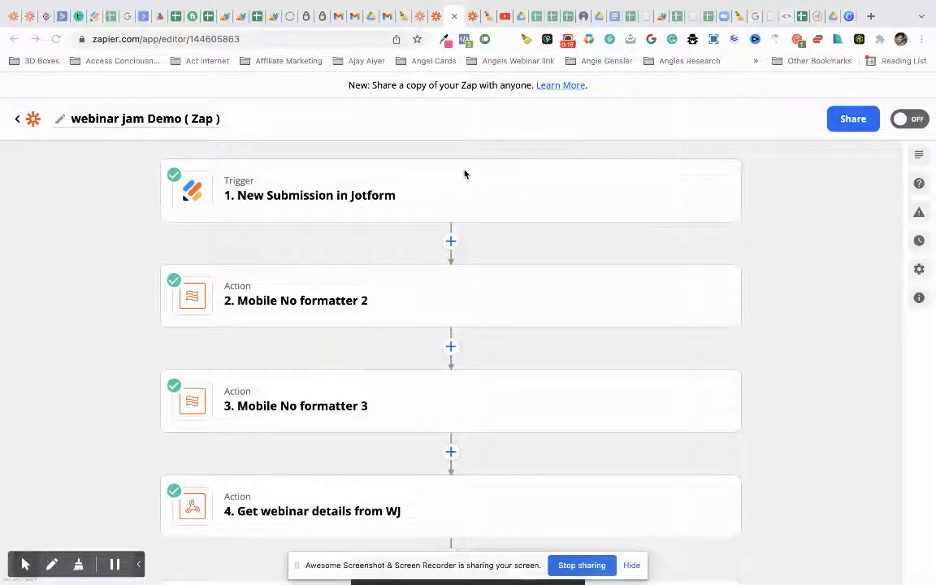
- Switch to the untitled Zap and expand its WebinarJam registration trigger to the account sign-in
left_click(474, 24)
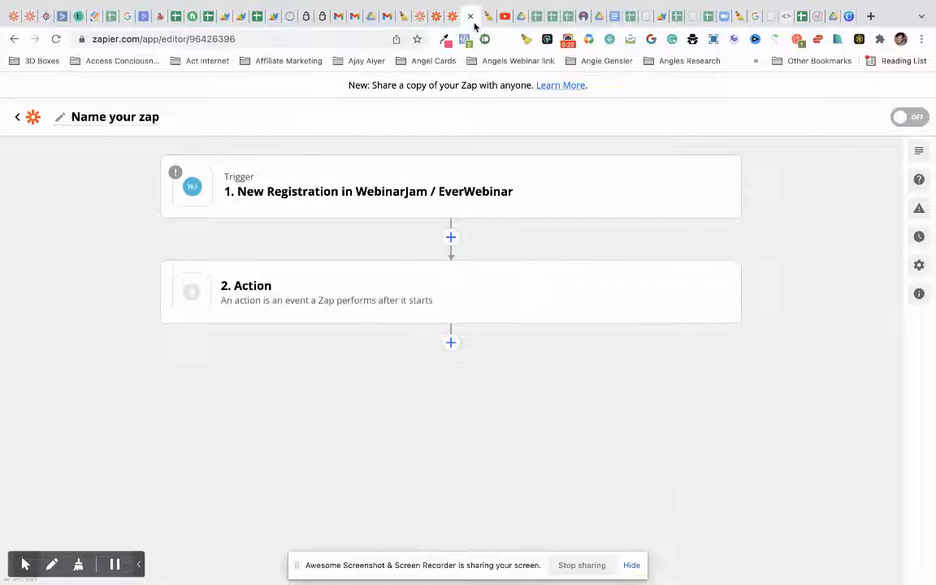
left_click(400, 195)
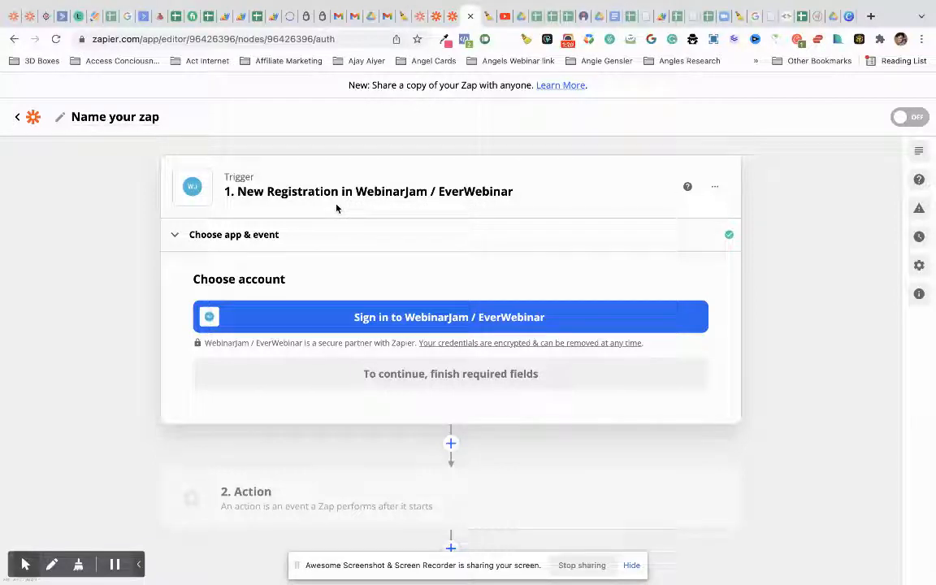
- Open the second step's app chooser, search 'webi', then clear the search to list all apps
left_click(417, 524)
type("webi")
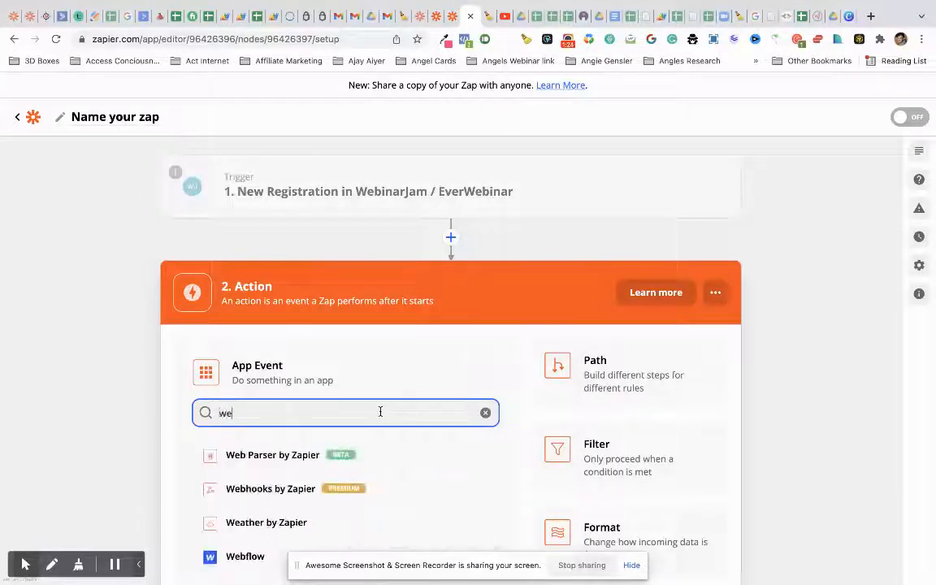
double_click(297, 413)
key("BackSpace")
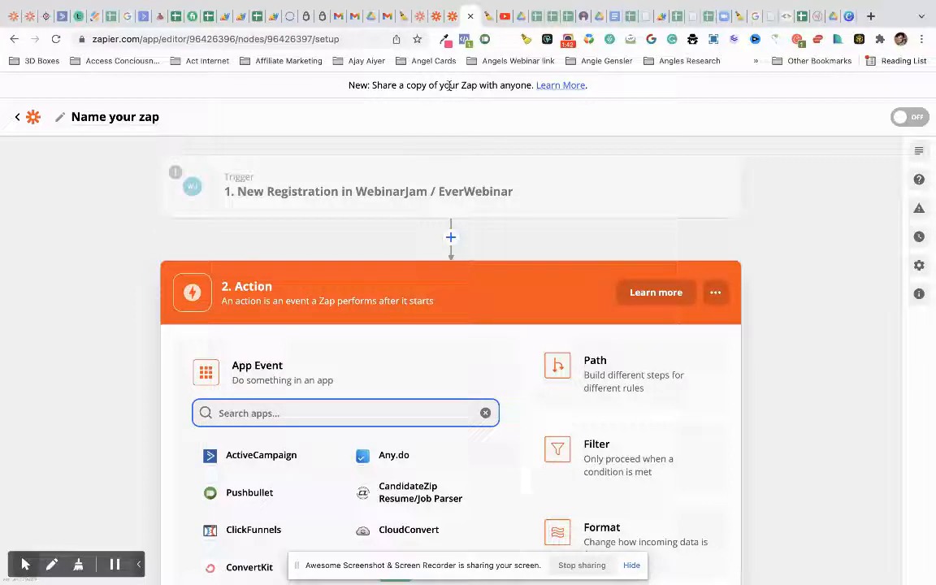
- Return to the webinar jam Demo Zap and open its Jotform trigger's details
left_click(439, 16)
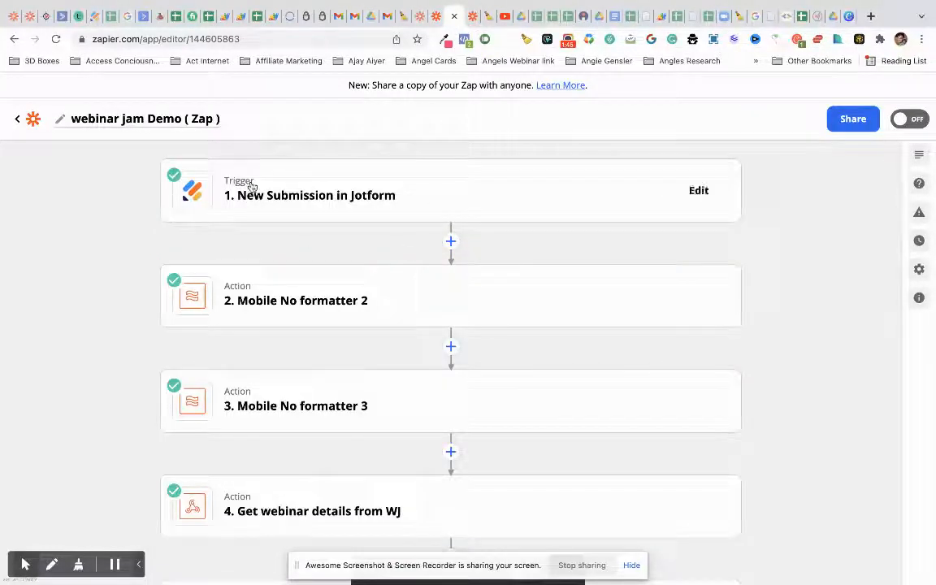
left_click(379, 212)
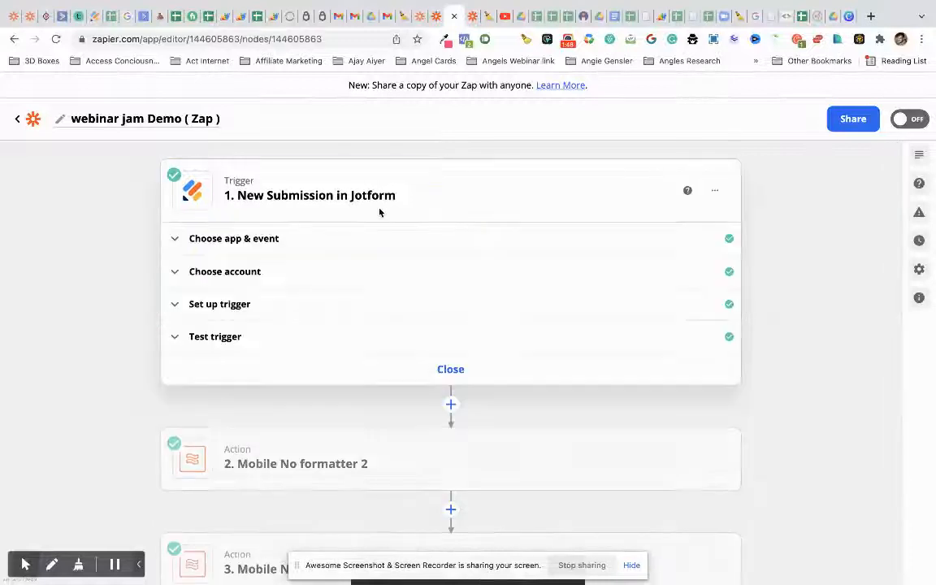
scroll(366, 261, "down", 3)
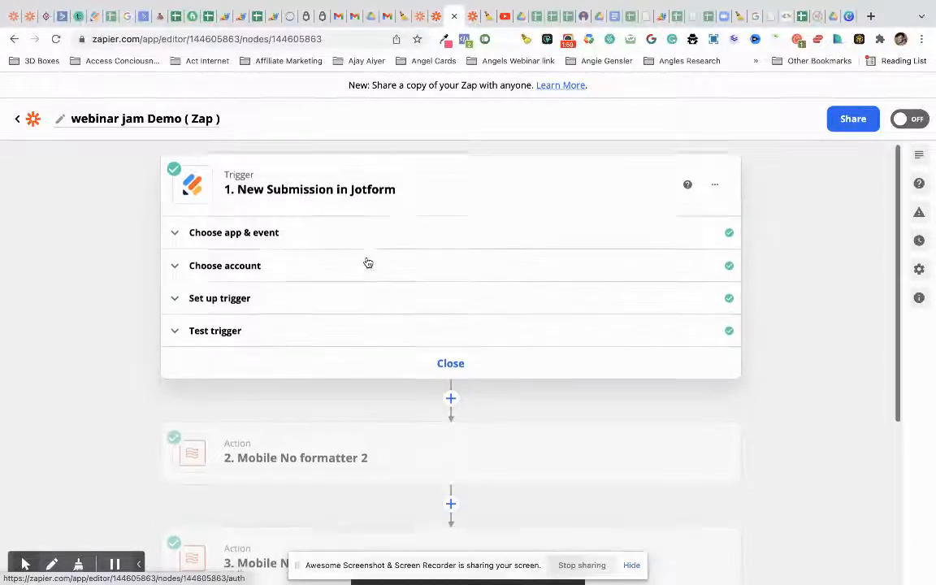
scroll(367, 263, "up", 3)
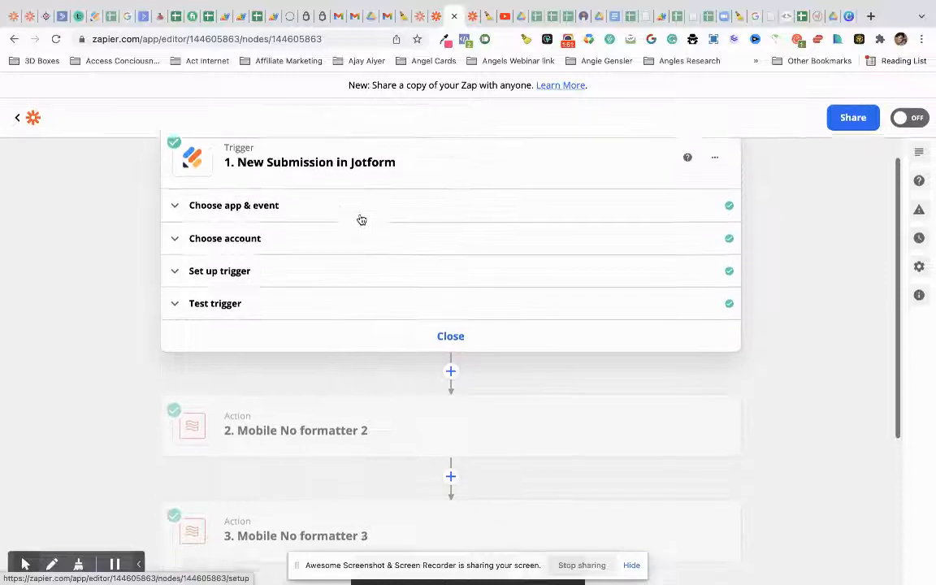
- Review the Jotform trigger's test sample submission, then collapse it back to the step list
left_click(380, 234)
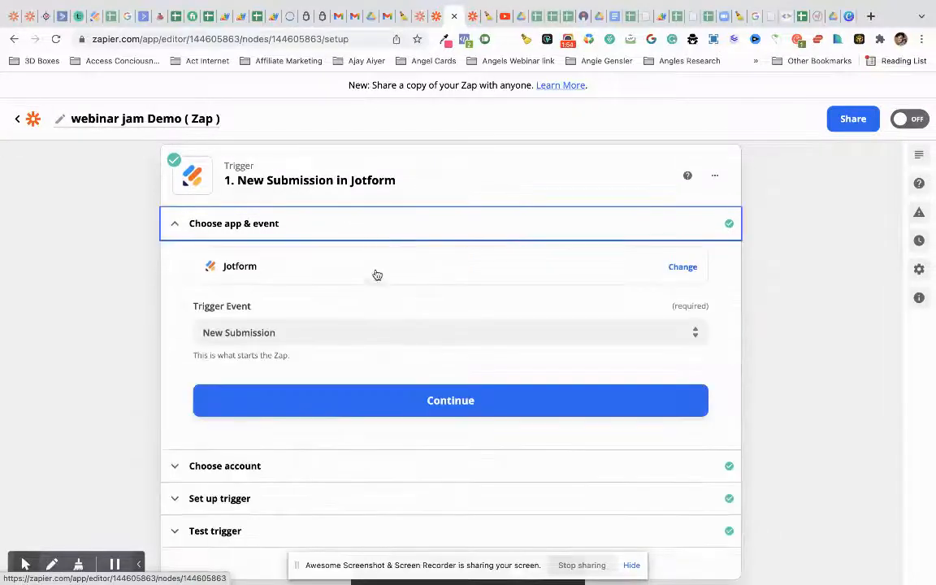
scroll(372, 313, "down", 2)
left_click(369, 389)
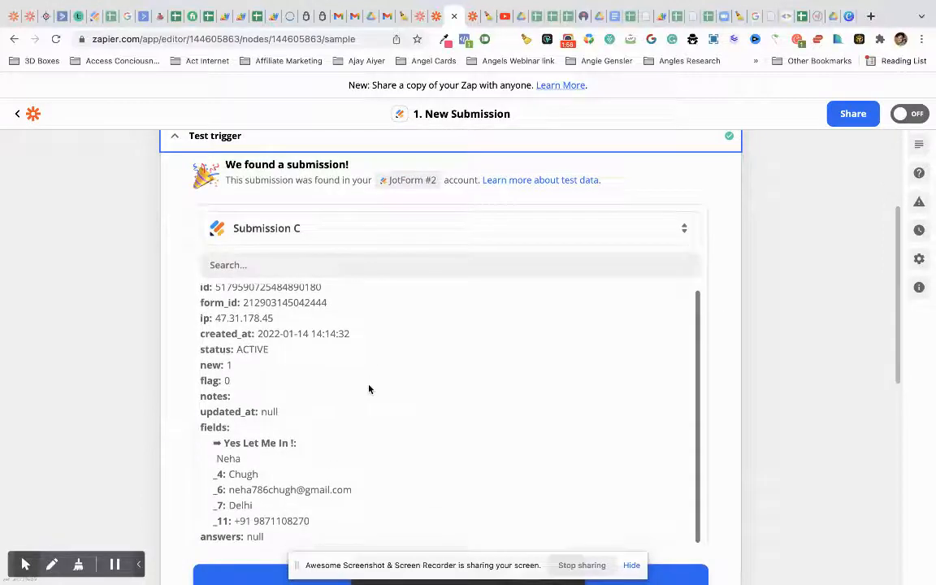
scroll(230, 484, "down", 4)
scroll(252, 312, "up", 2)
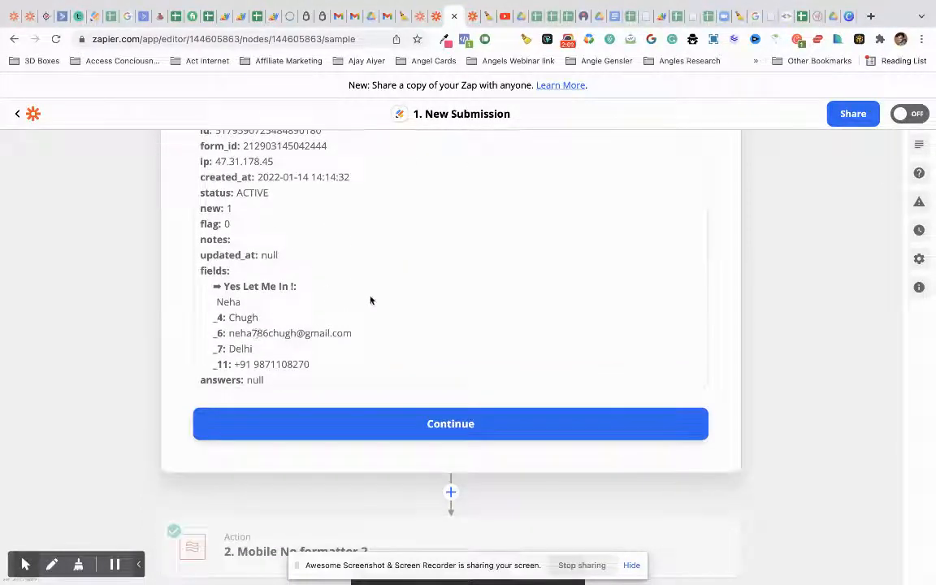
left_click(446, 429)
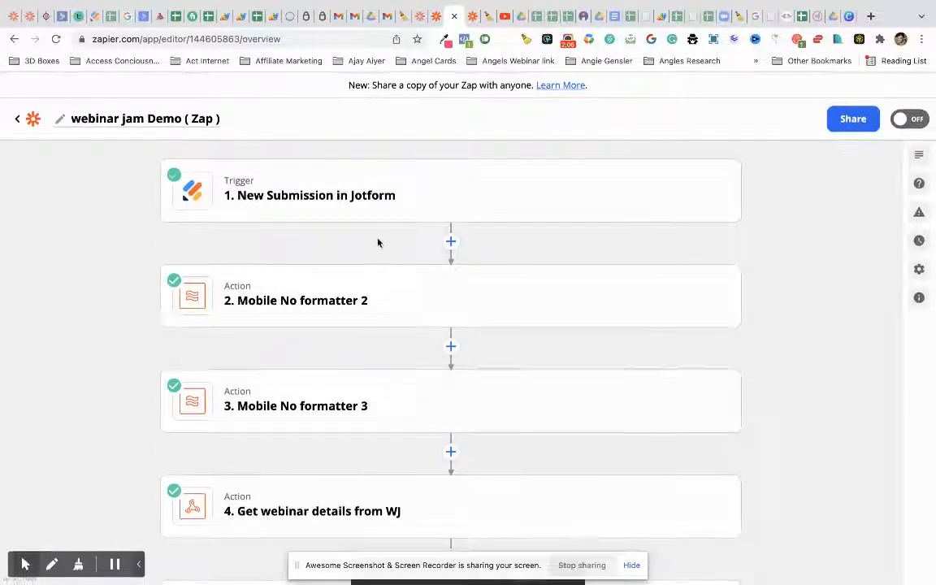
- Glance at Mobile No formatter 2, then open step 4's request setup and review its fields
left_click(389, 306)
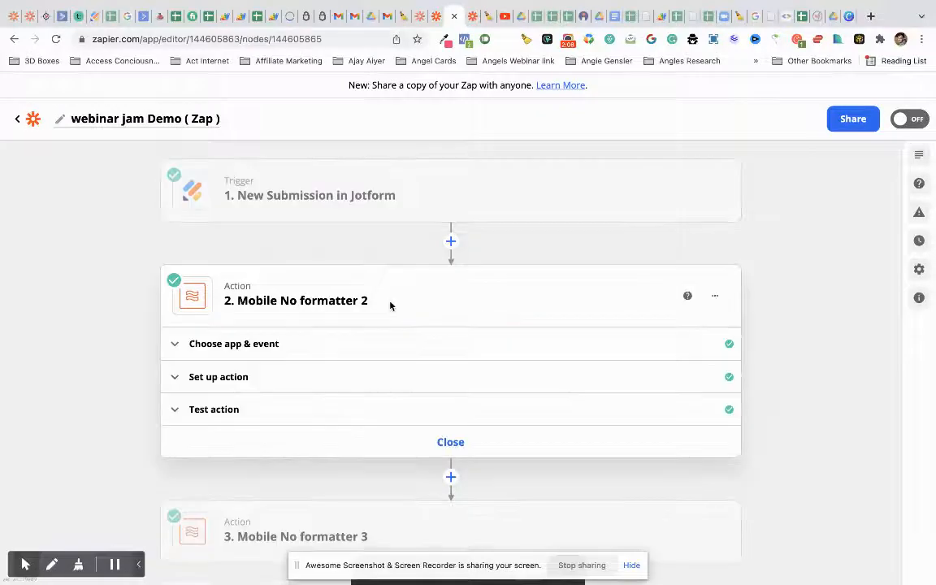
left_click(421, 321)
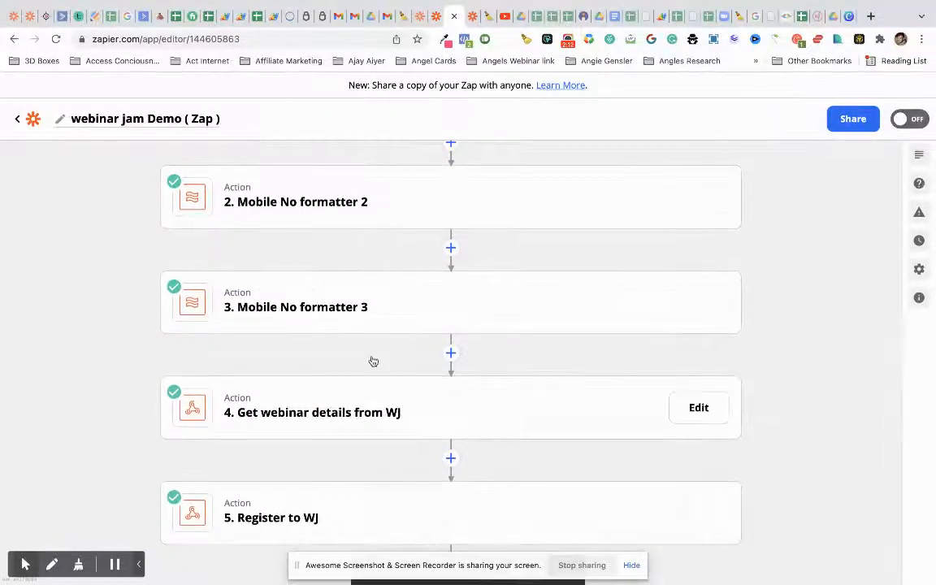
left_click(404, 419)
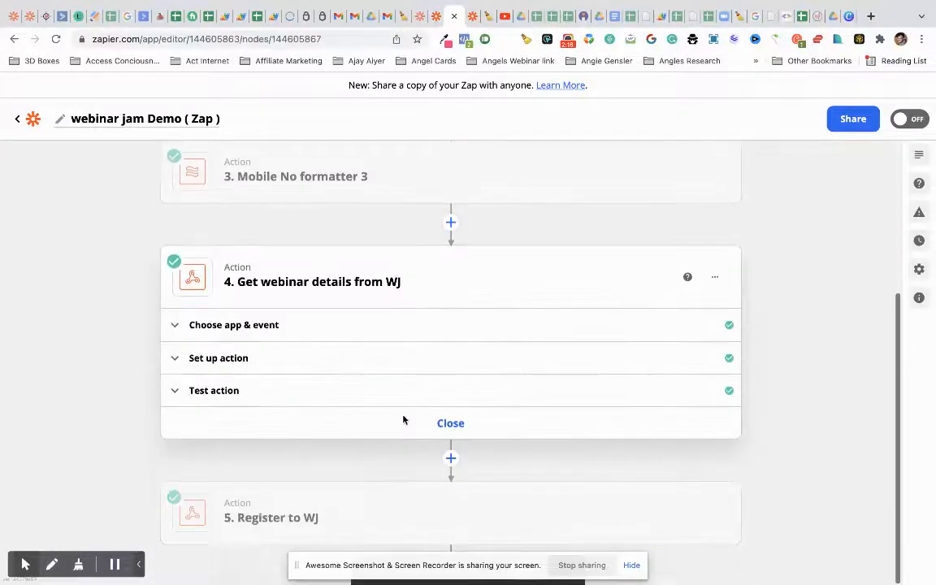
left_click(387, 363)
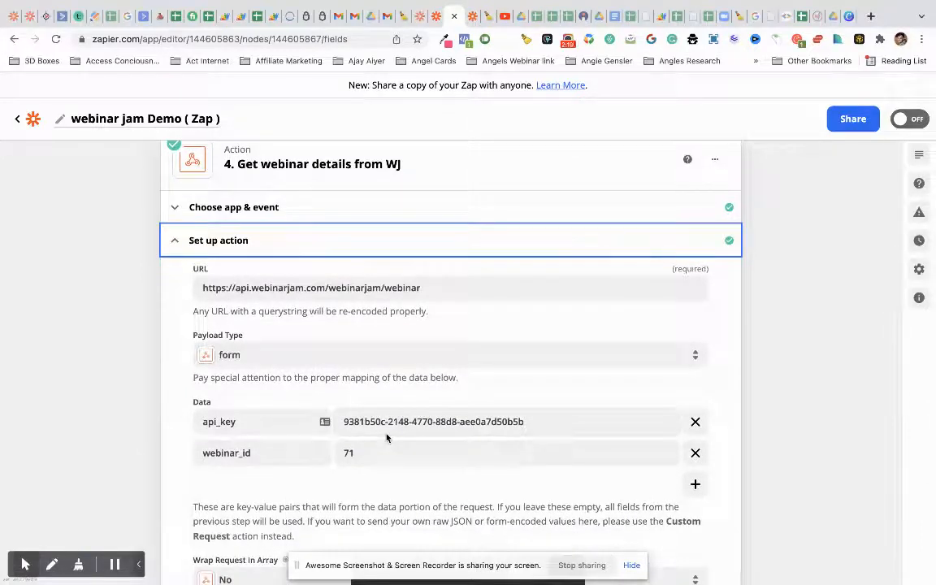
scroll(387, 438, "down", 2)
scroll(387, 438, "up", 2)
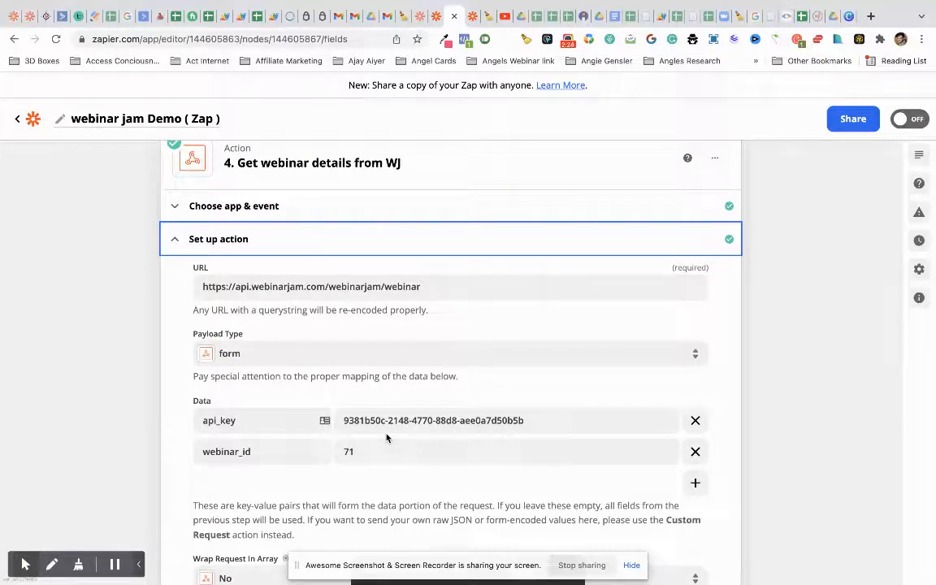
scroll(387, 438, "down", 1)
scroll(387, 438, "up", 1)
scroll(387, 438, "down", 1)
scroll(386, 437, "down", 1)
scroll(387, 438, "up", 1)
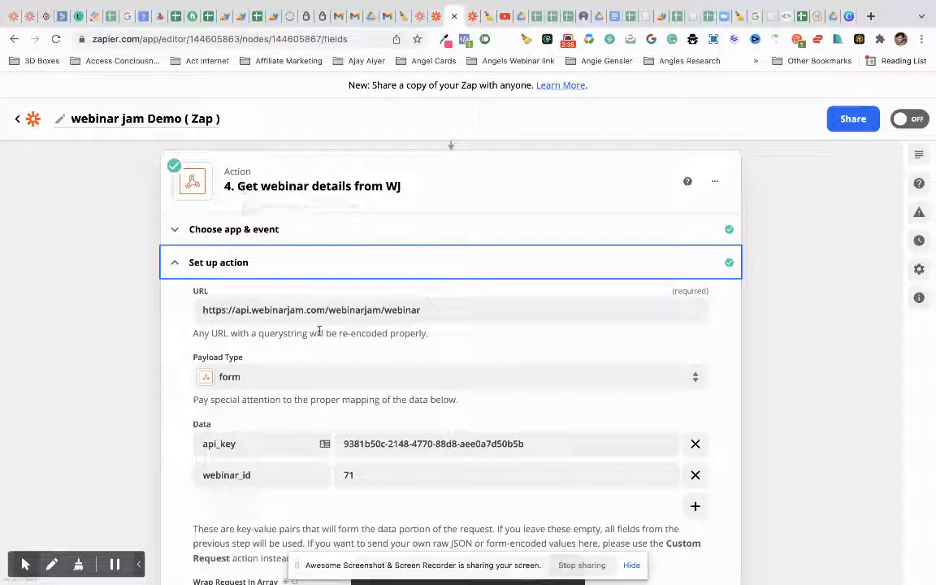
scroll(342, 198, "down", 8)
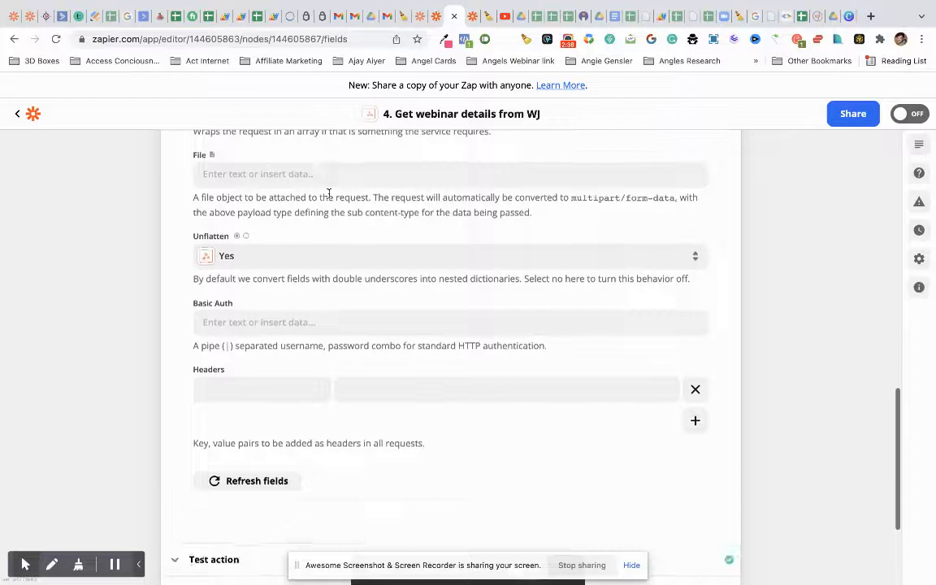
mouse_move(296, 508)
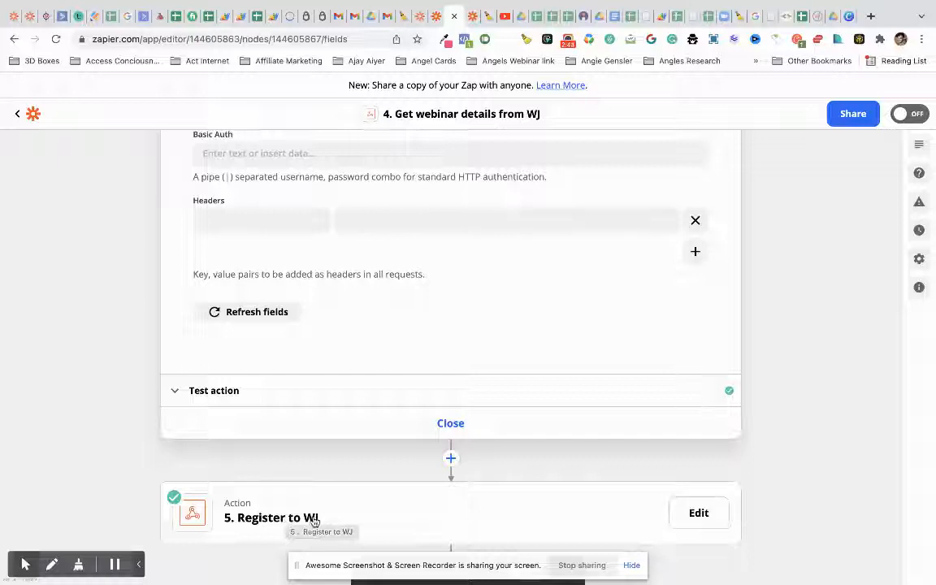
scroll(362, 466, "up", 10)
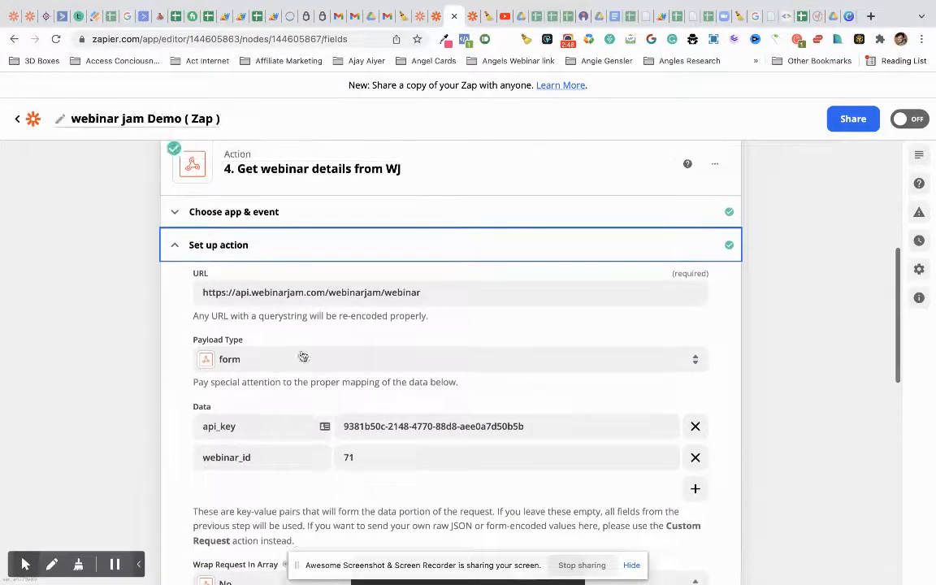
- Select the WebinarJam webinar URL in step 4's request field to inspect it
left_click(429, 293)
left_click_drag(429, 293, 201, 296)
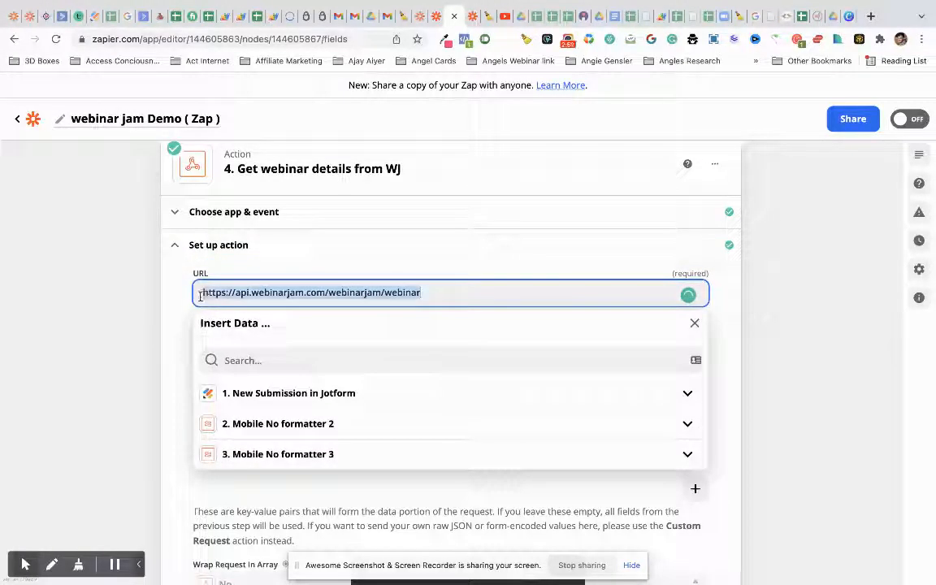
left_click(180, 303)
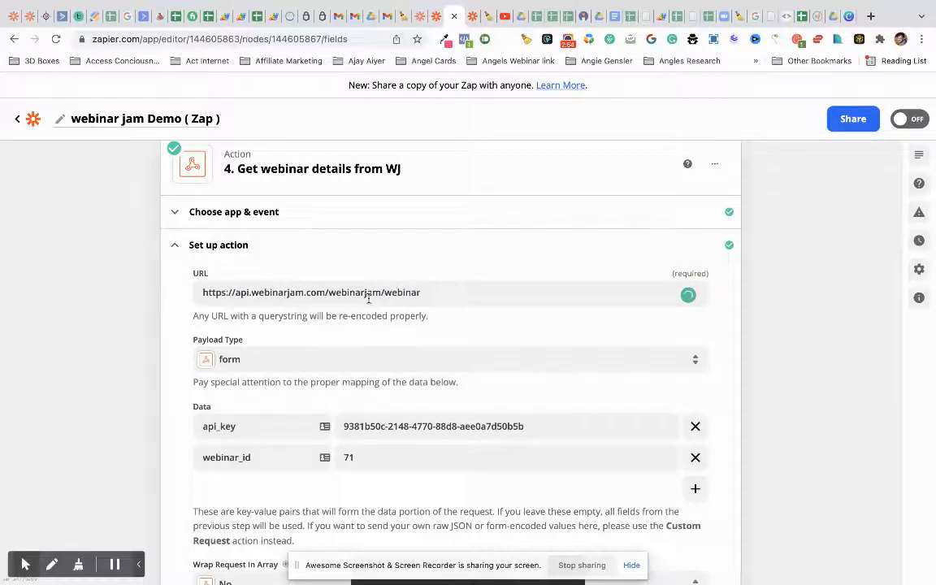
scroll(409, 313, "up", 2)
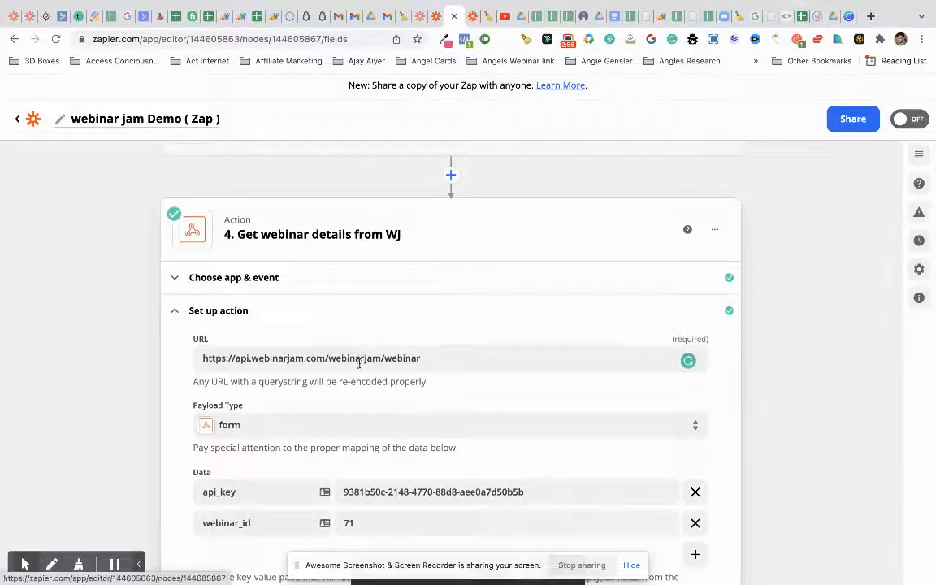
left_click(362, 281)
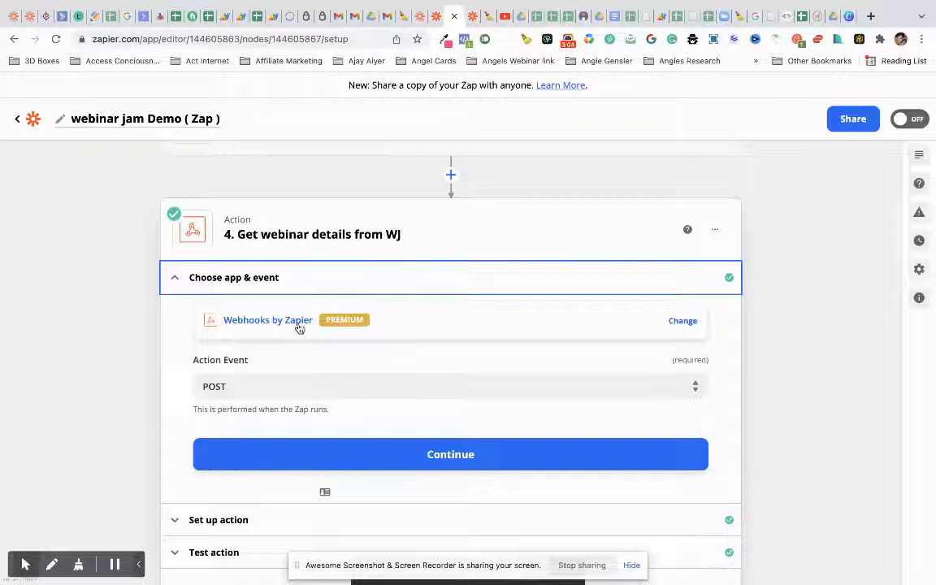
left_click(255, 386)
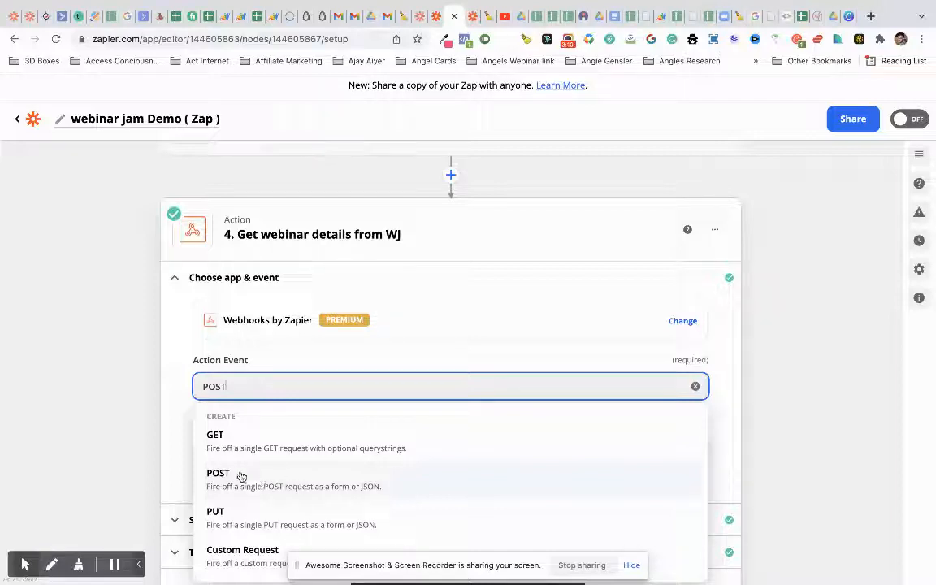
left_click(180, 445)
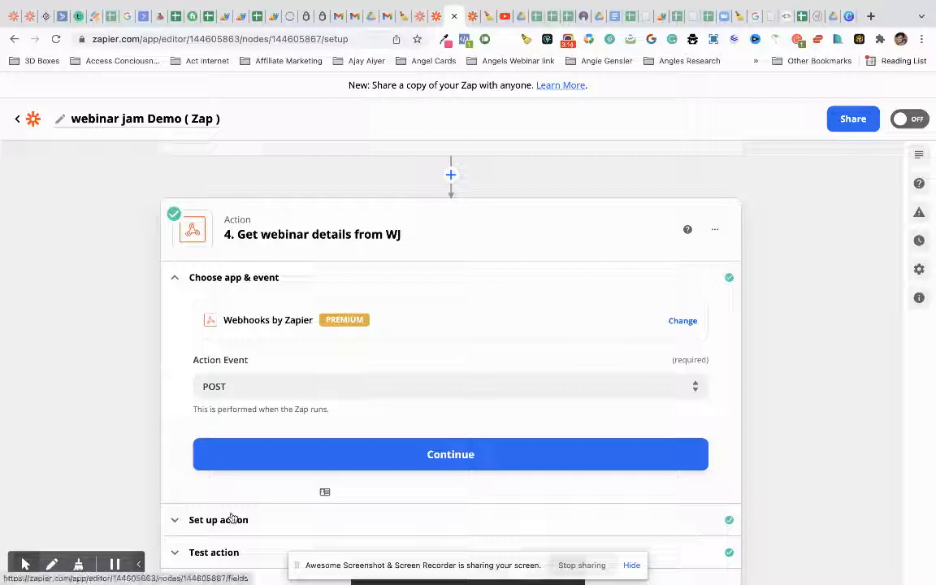
left_click(233, 519)
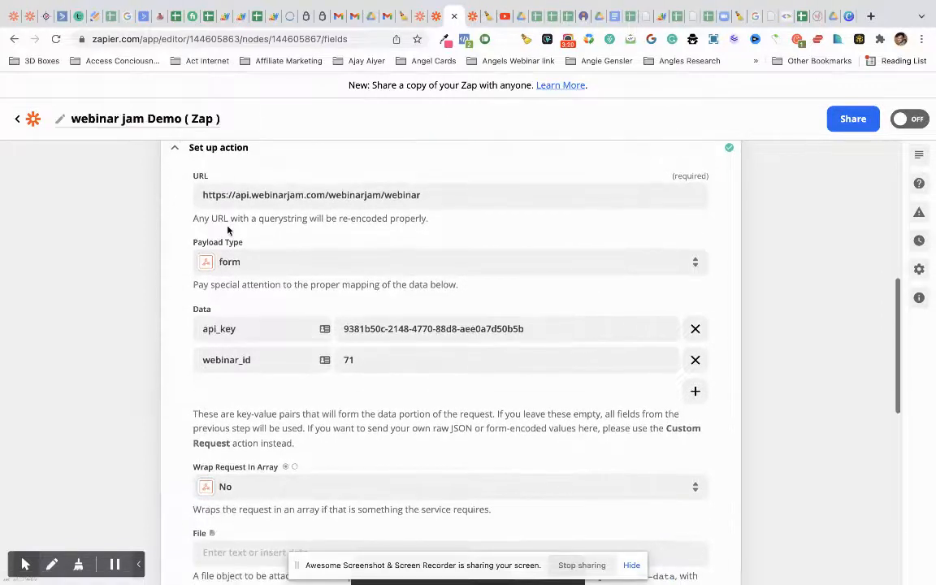
- Inspect the request URL, then list the Payload Type options form, json, xml and raw
left_click(428, 195)
left_click_drag(423, 195, 182, 197)
left_click(181, 197)
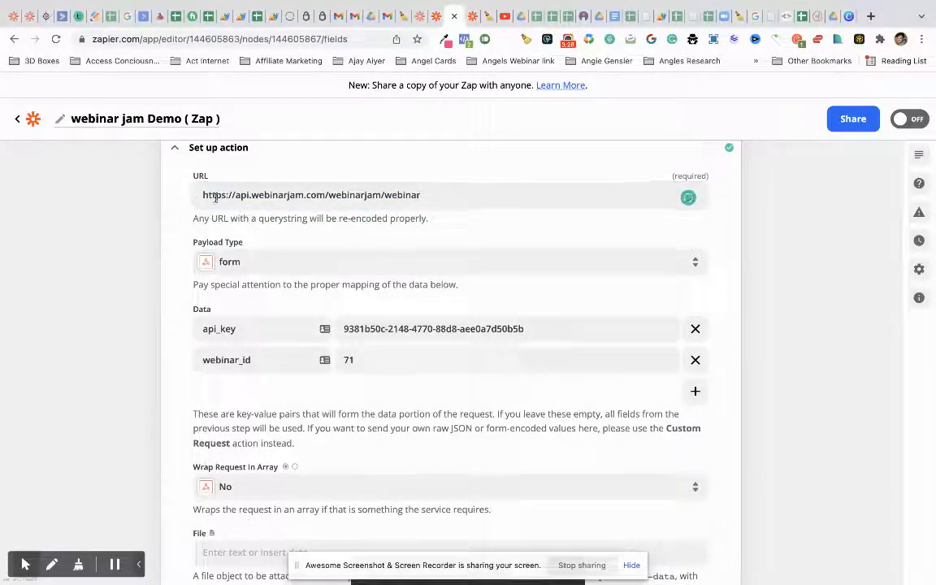
left_click_drag(439, 195, 253, 183)
left_click(172, 203)
scroll(244, 199, "down", 1)
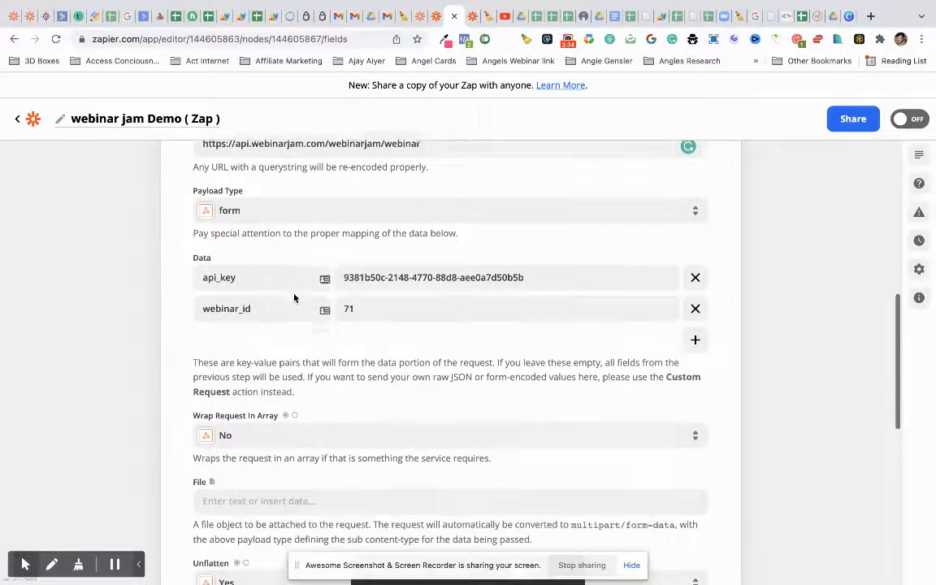
left_click(240, 209)
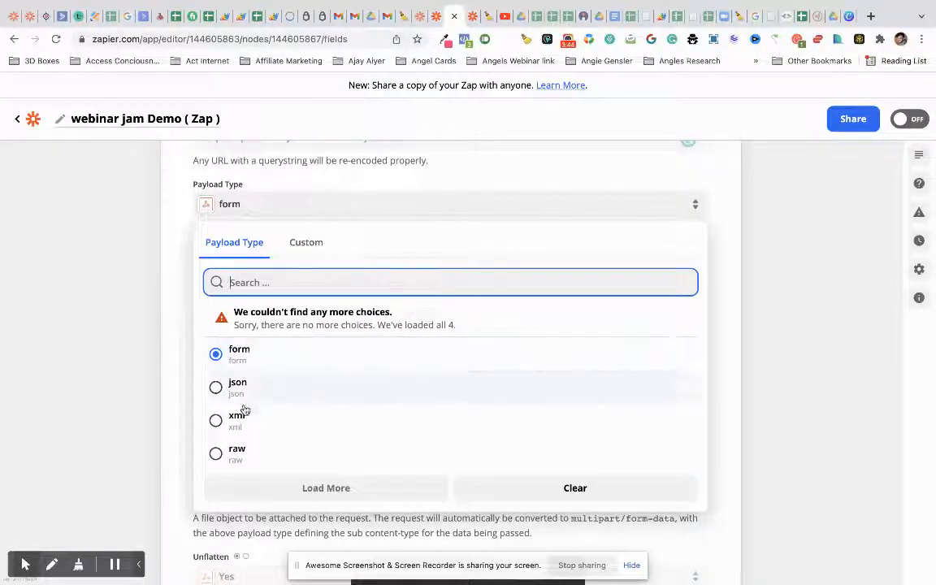
- Keep form as the payload type and check the api_key and webinar_id 71 data values
left_click(260, 350)
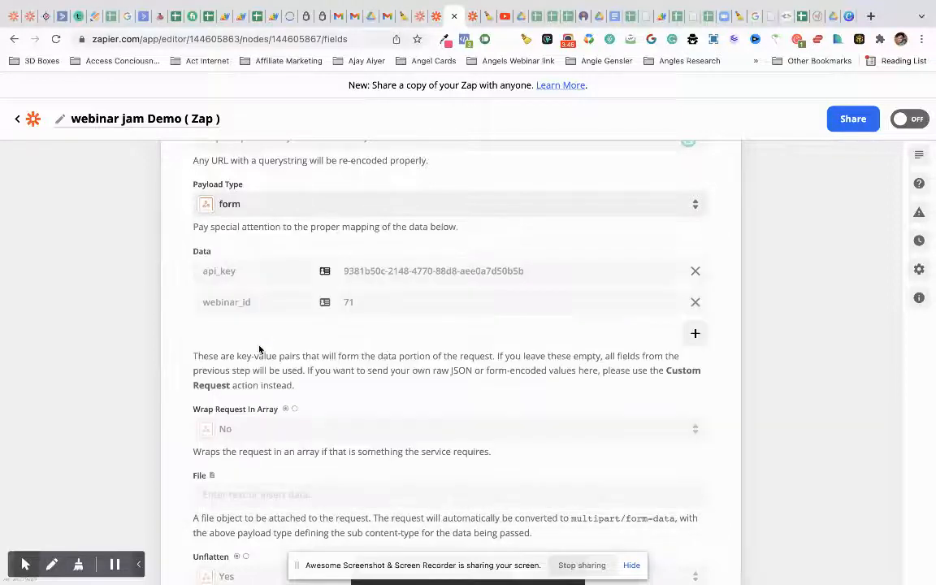
left_click(211, 274)
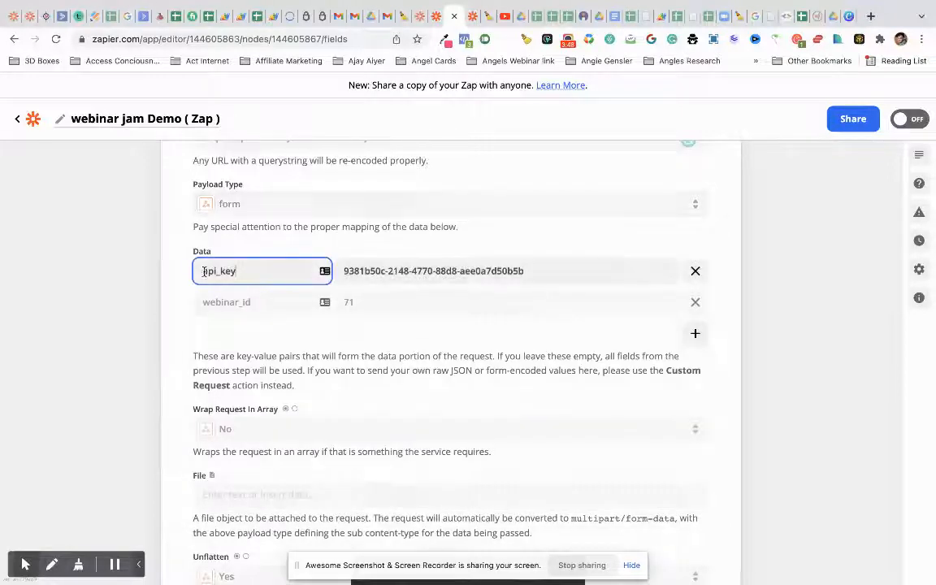
left_click(345, 271)
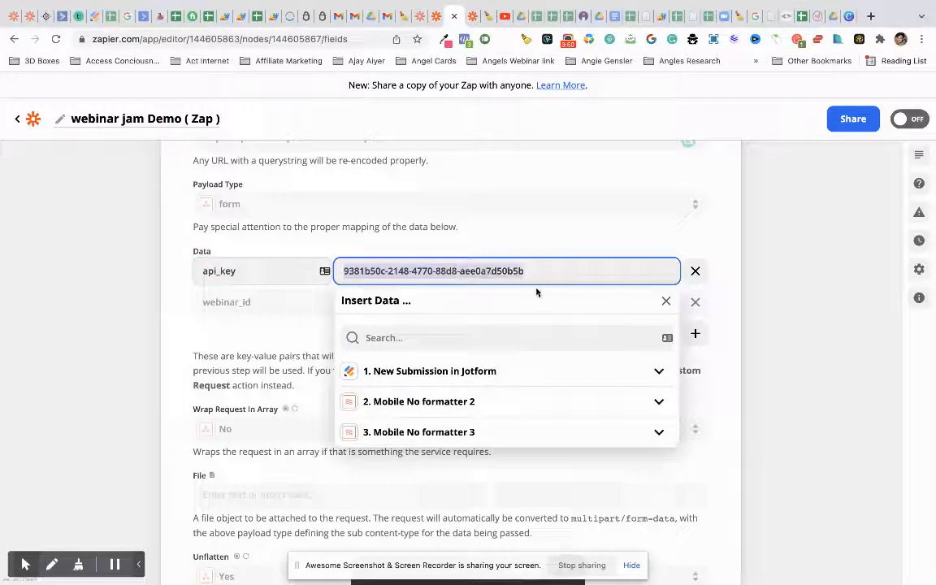
left_click(538, 244)
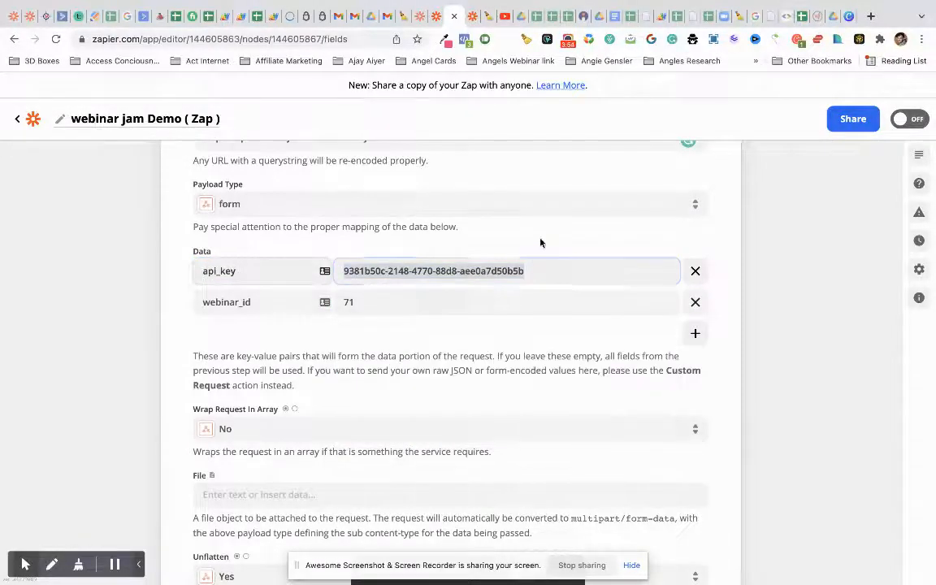
left_click(448, 301)
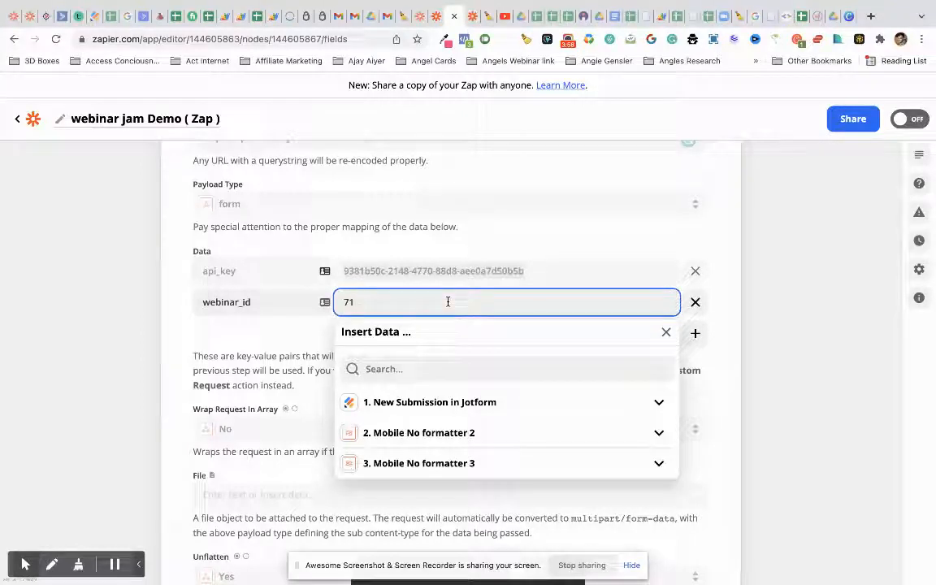
left_click(776, 354)
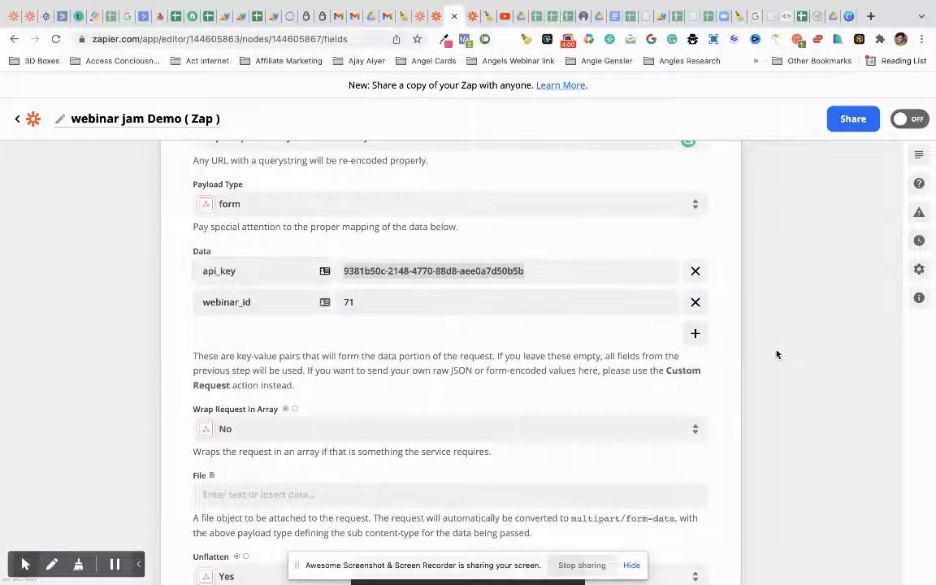
- Recheck webinar_id 71 and scroll past the remaining request options to Test action
scroll(427, 334, "down", 1)
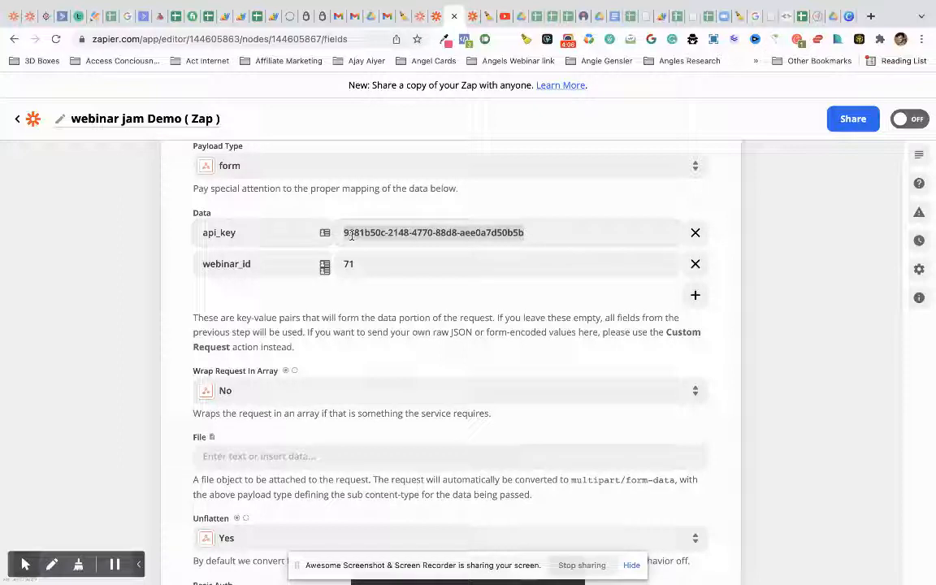
left_click(366, 264)
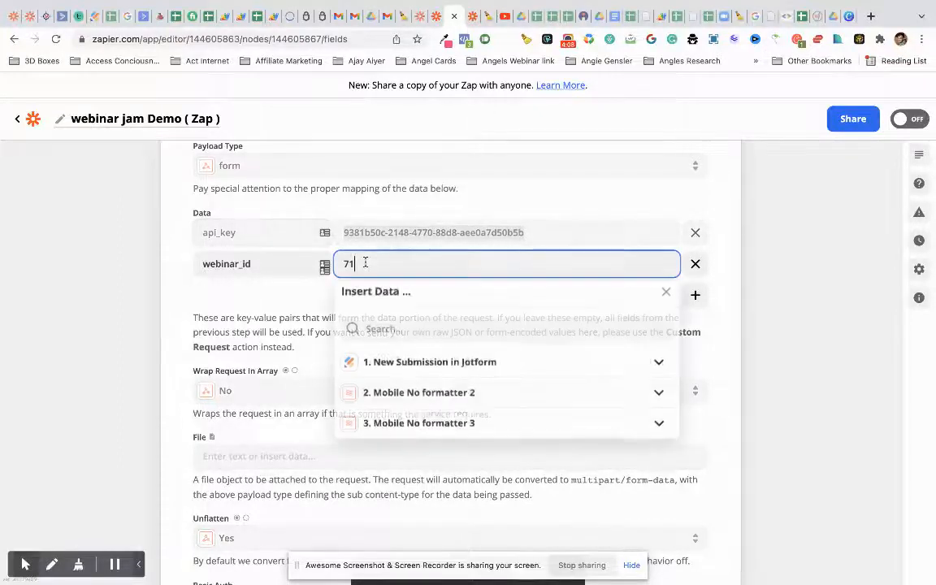
scroll(366, 265, "down", 1)
left_click(265, 256)
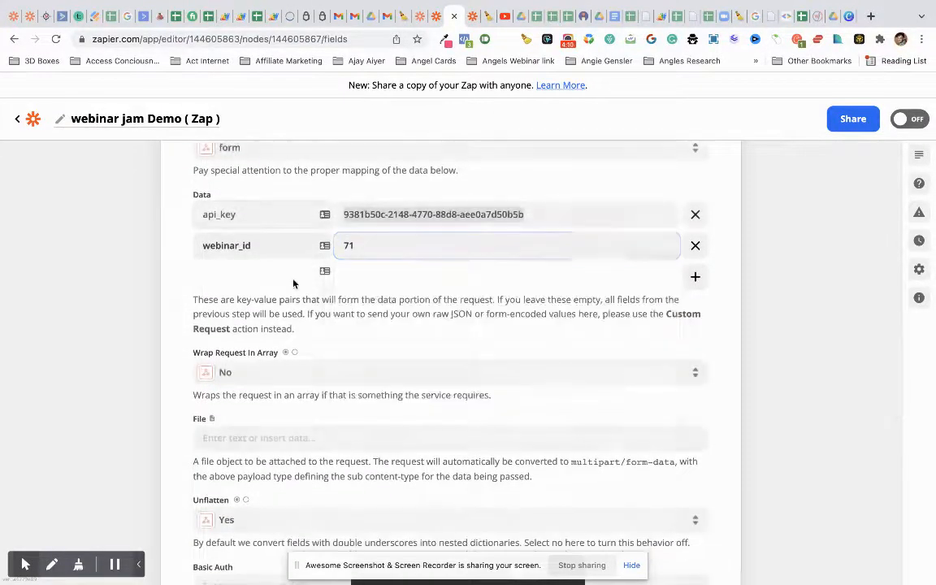
scroll(387, 250, "down", 1)
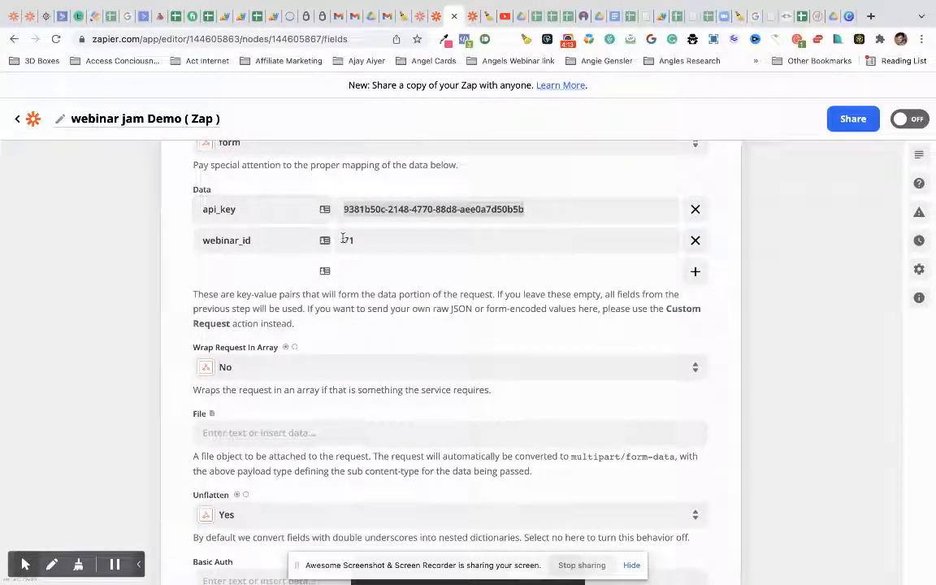
scroll(358, 237, "down", 1)
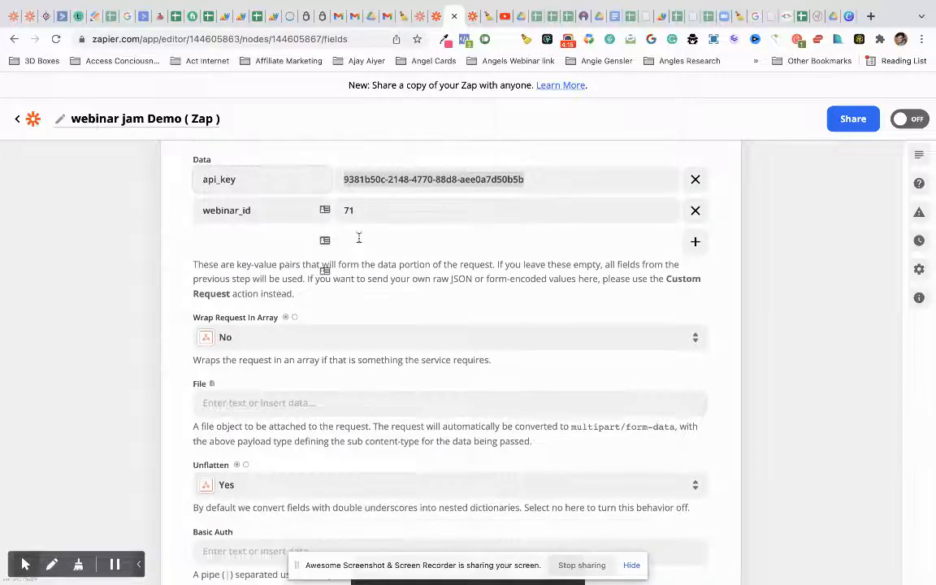
scroll(358, 244, "down", 1)
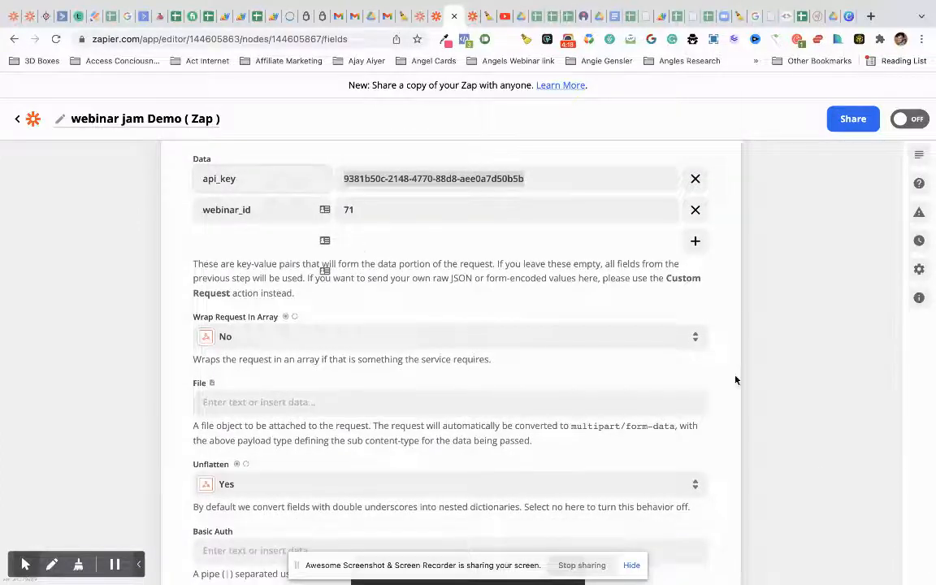
scroll(735, 380, "down", 2)
left_click(792, 246)
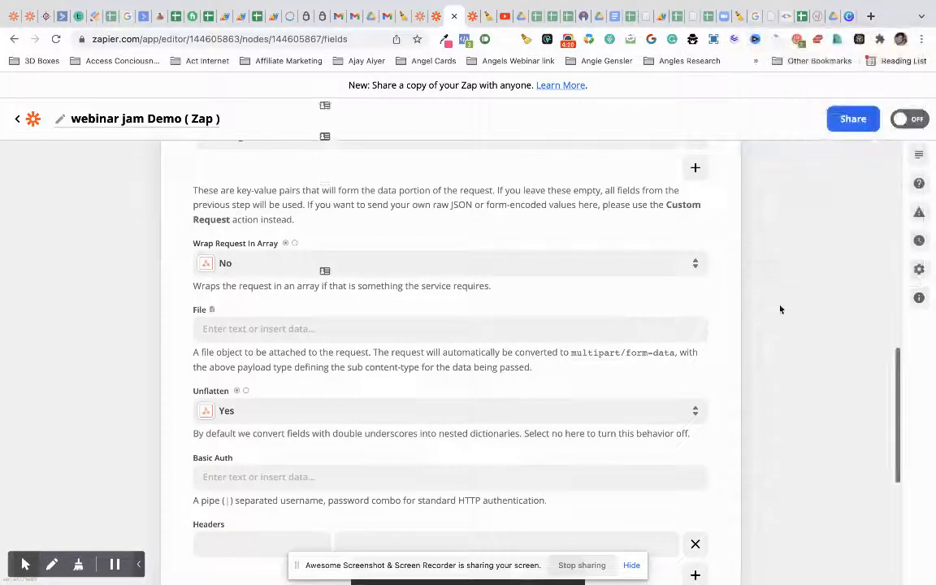
scroll(769, 382, "down", 9)
- Expand step 4's test panel and rerun the webinar-details test
left_click(462, 400)
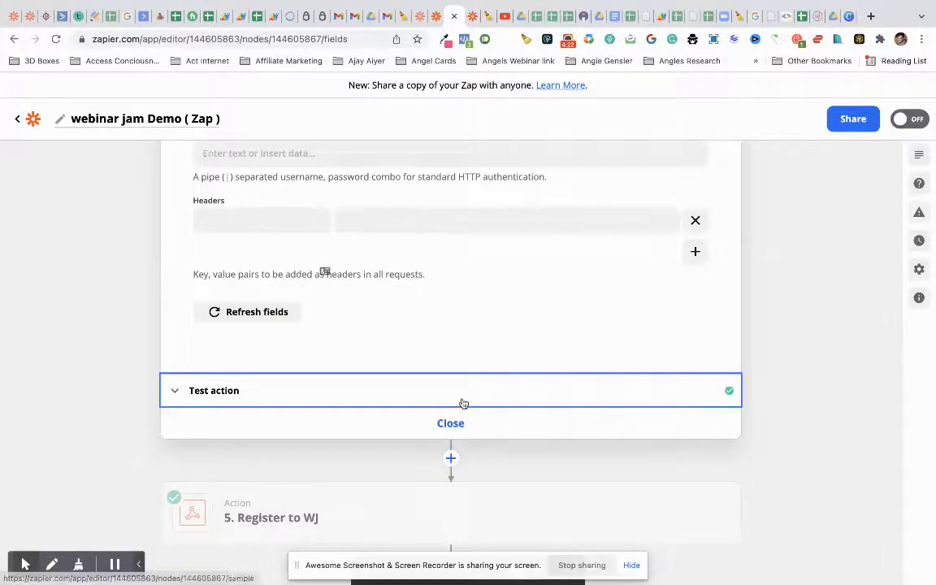
scroll(462, 402, "down", 2)
scroll(462, 403, "up", 2)
scroll(437, 264, "down", 2)
scroll(437, 264, "down", 5)
scroll(439, 265, "up", 4)
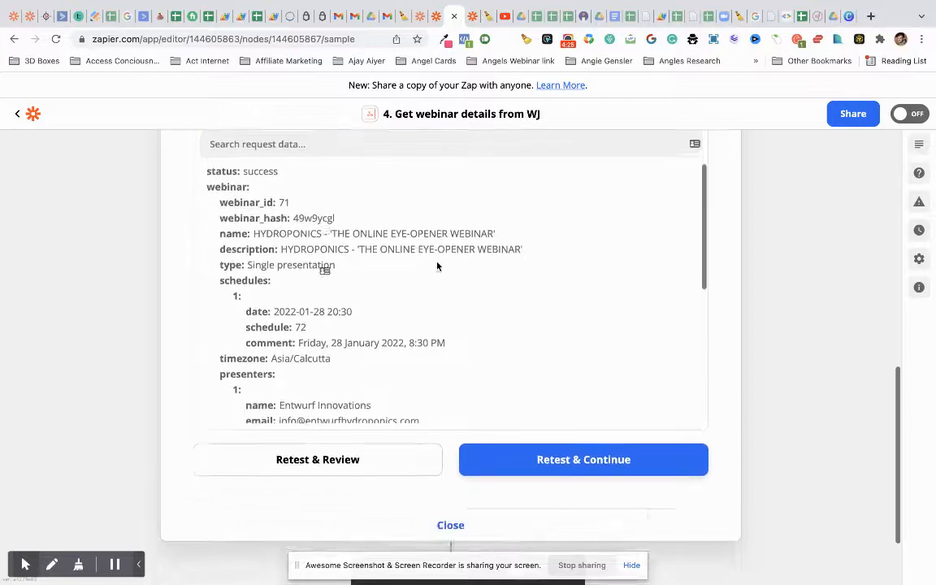
left_click(401, 460)
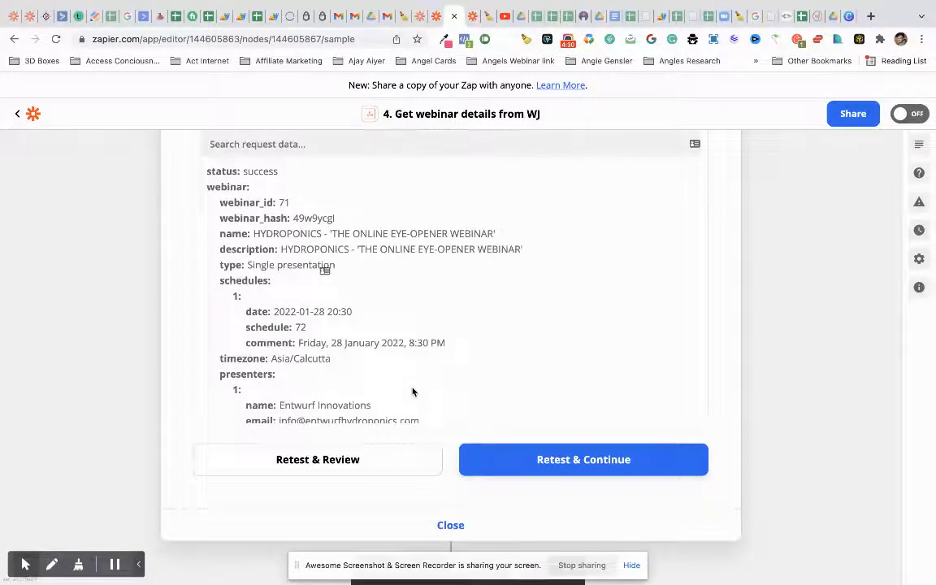
- Review the returned webinar 71 details, including schedule 72 on 28 January 2022, then close step 4
scroll(412, 392, "up", 1)
scroll(269, 229, "down", 1)
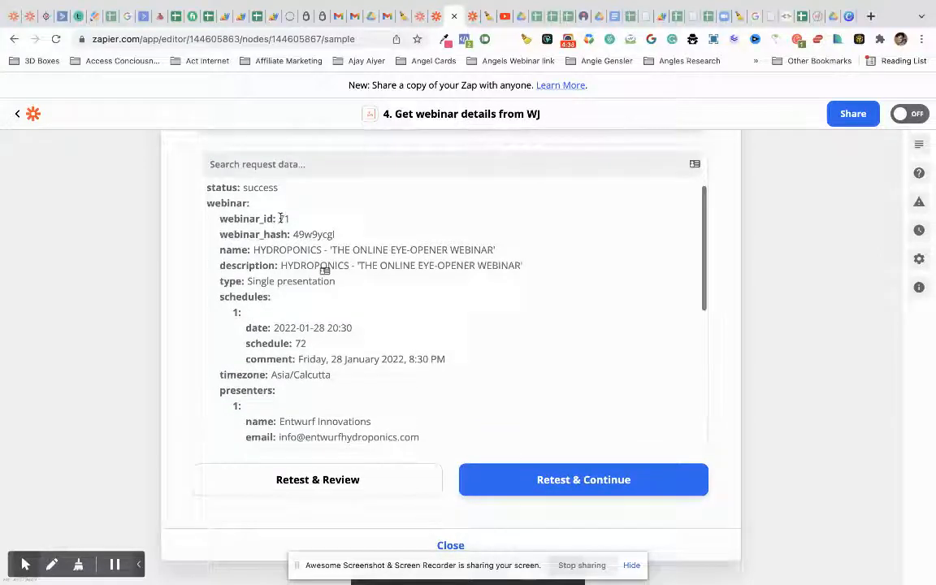
left_click_drag(281, 219, 294, 222)
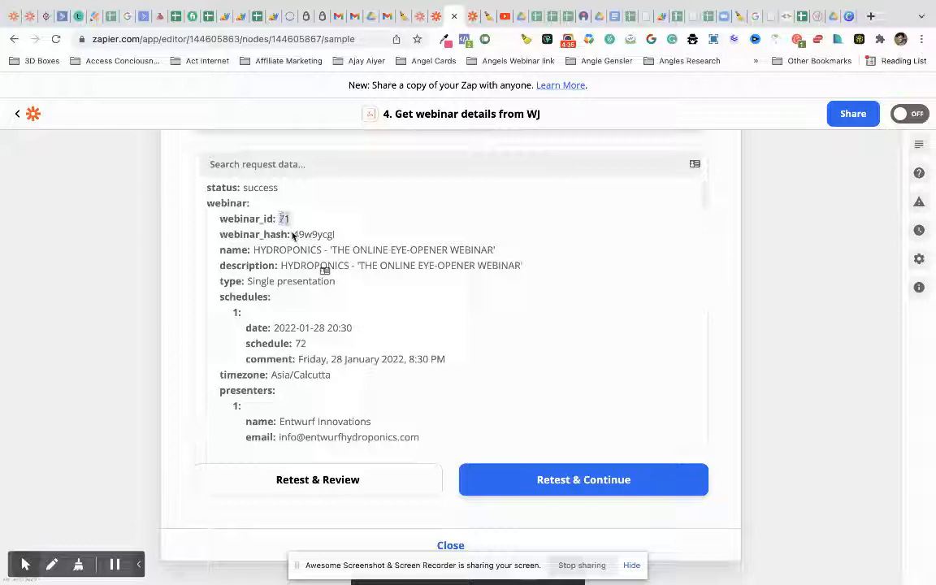
scroll(360, 315, "down", 1)
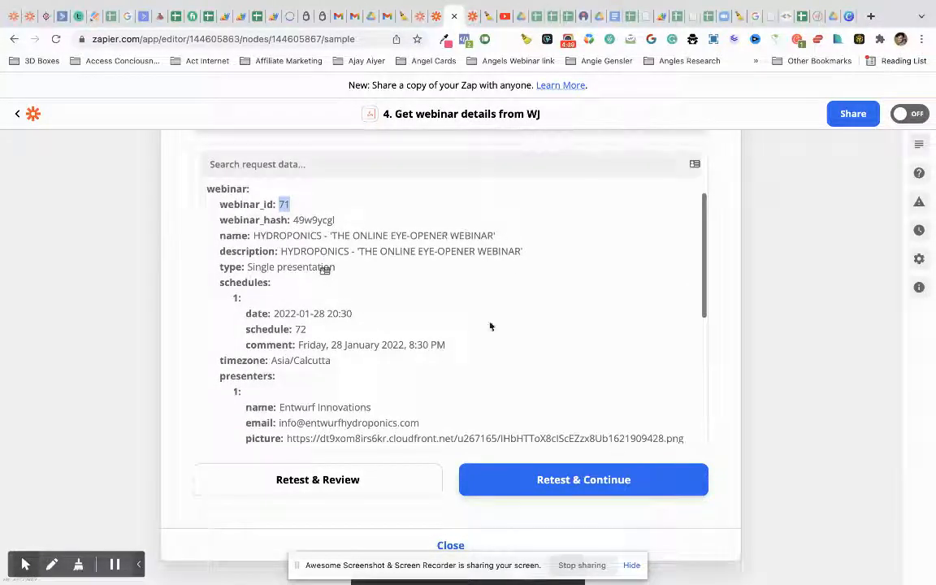
scroll(485, 329, "down", 1)
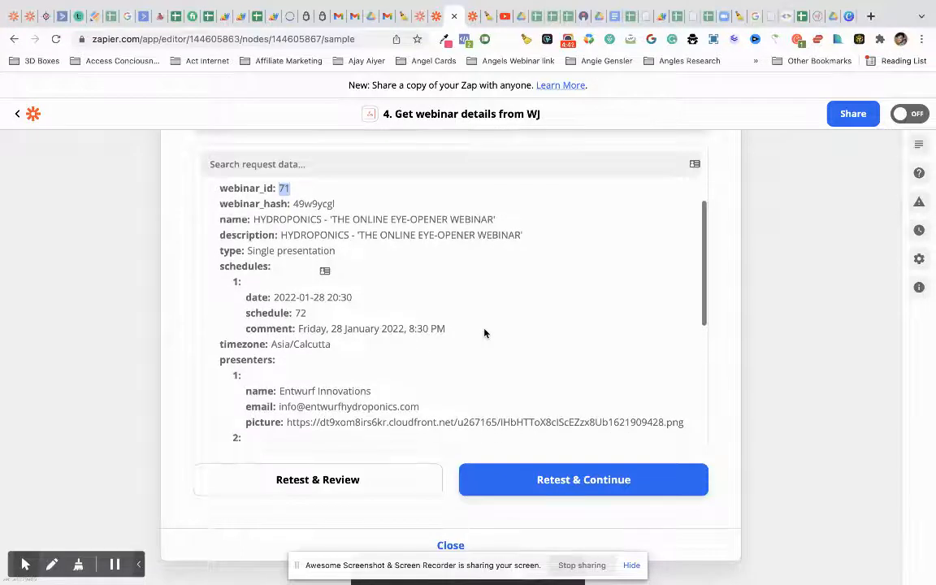
scroll(485, 332, "down", 1)
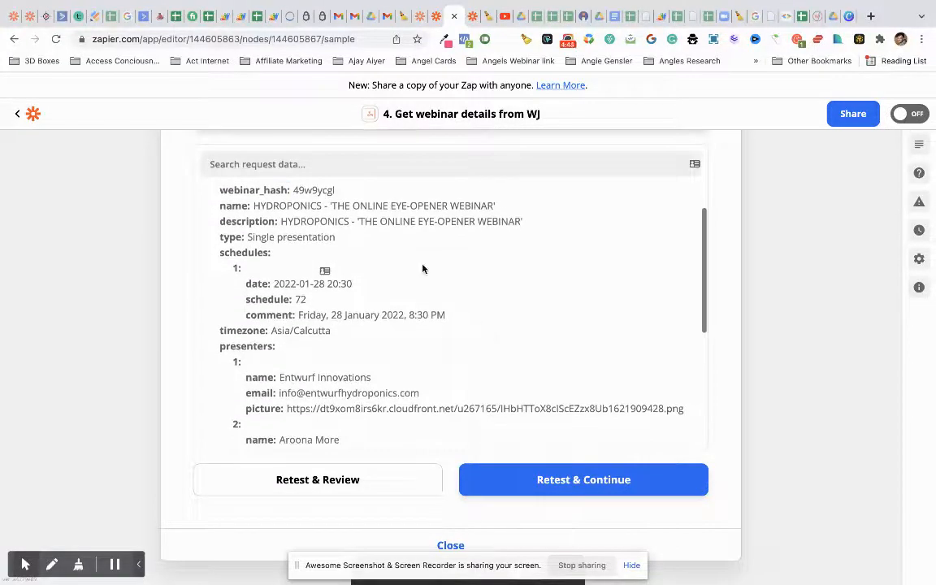
scroll(423, 269, "up", 1)
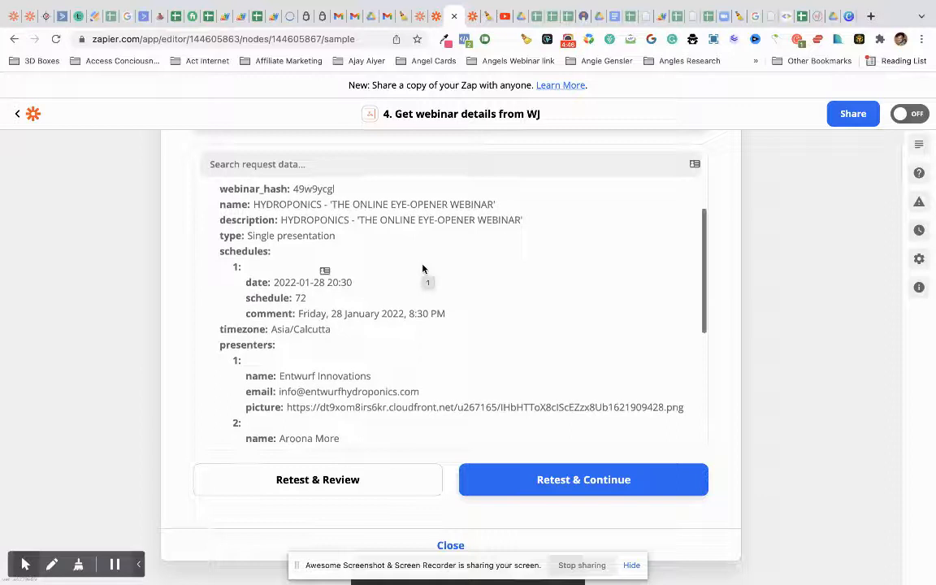
scroll(299, 266, "down", 2)
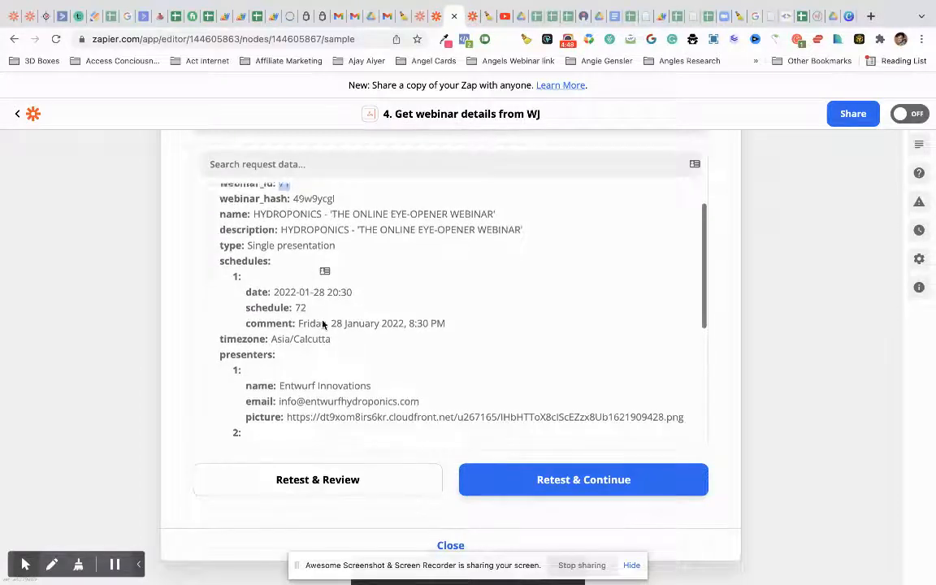
scroll(300, 263, "up", 1)
left_click_drag(277, 276, 334, 294)
left_click(310, 294)
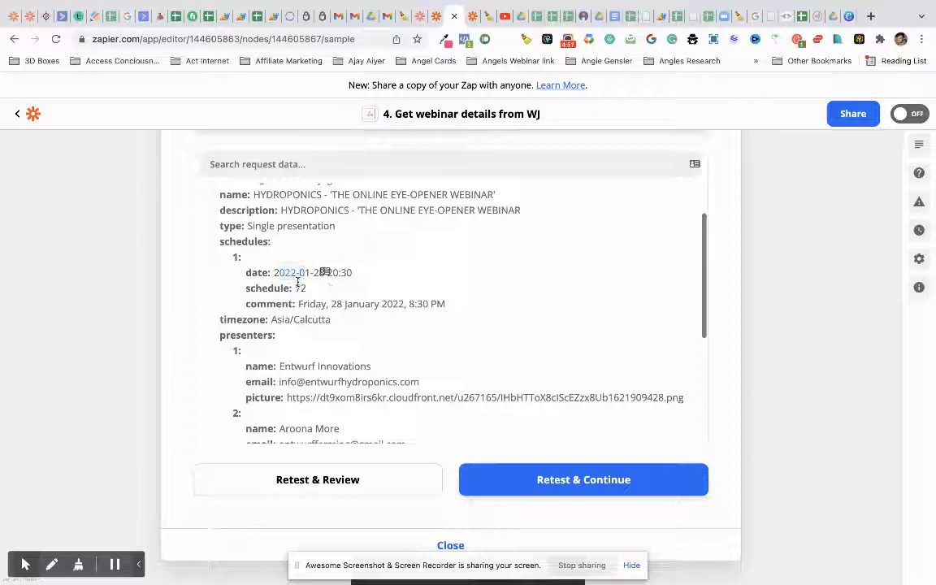
scroll(338, 358, "down", 3)
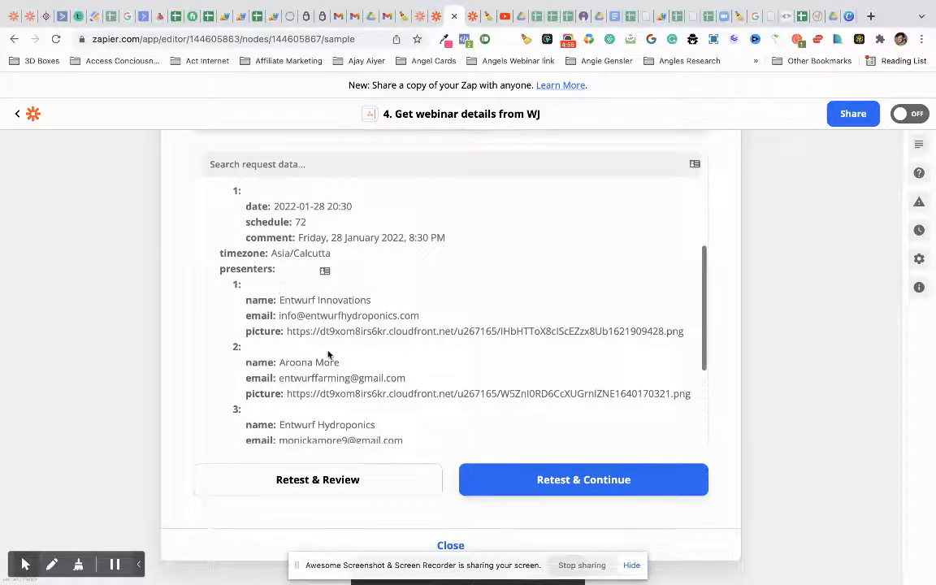
scroll(329, 354, "down", 1)
scroll(308, 348, "down", 3)
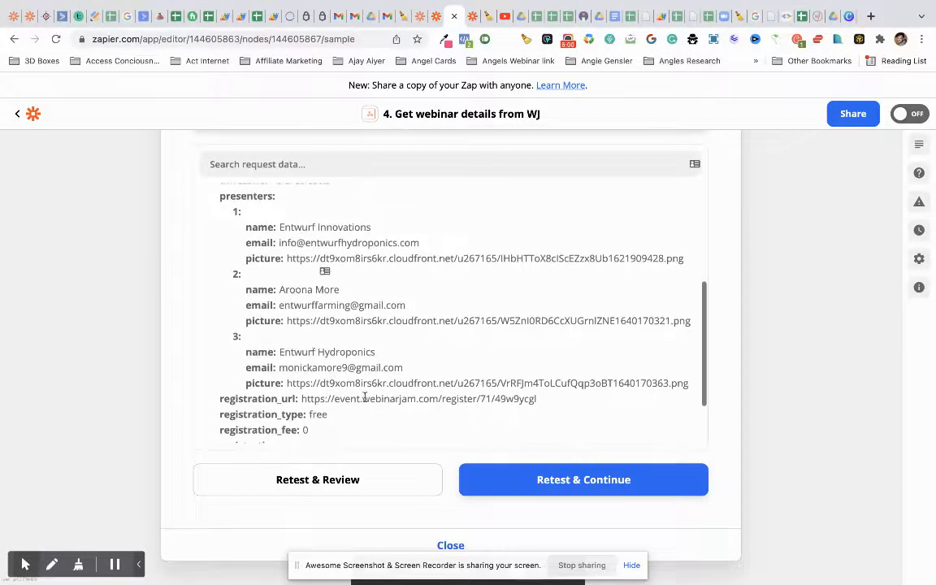
scroll(365, 398, "down", 3)
scroll(365, 398, "down", 3)
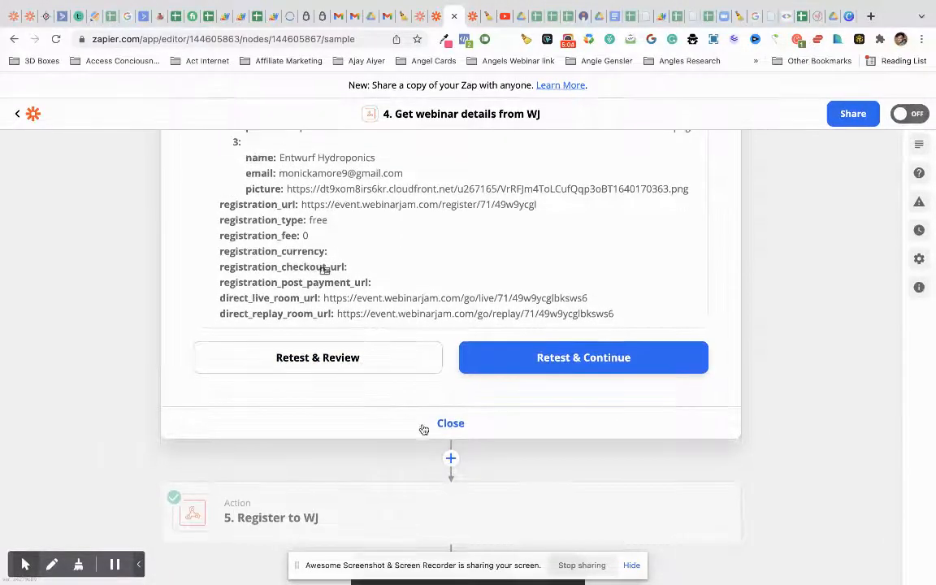
left_click(424, 426)
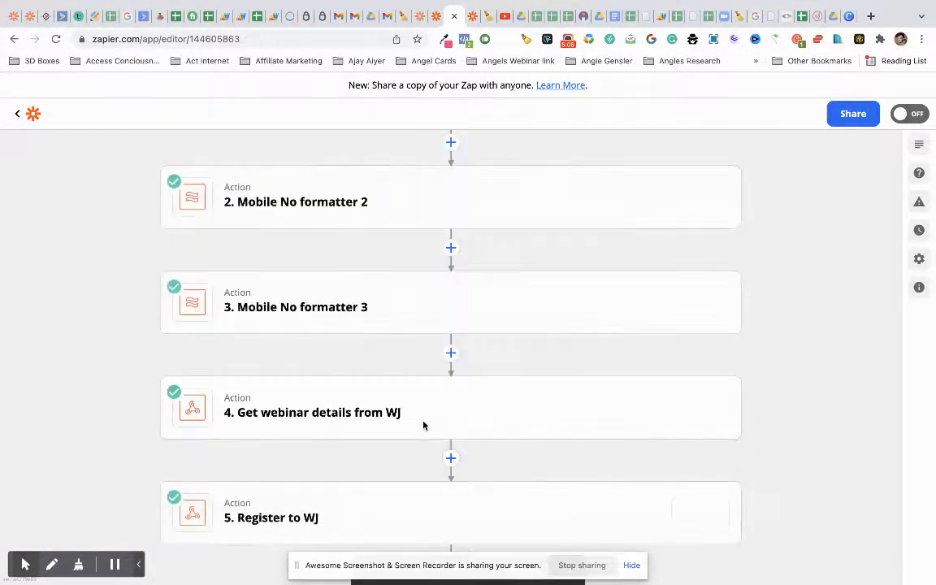
- Open Register to WJ's action setup and select its registration URL
left_click(374, 515)
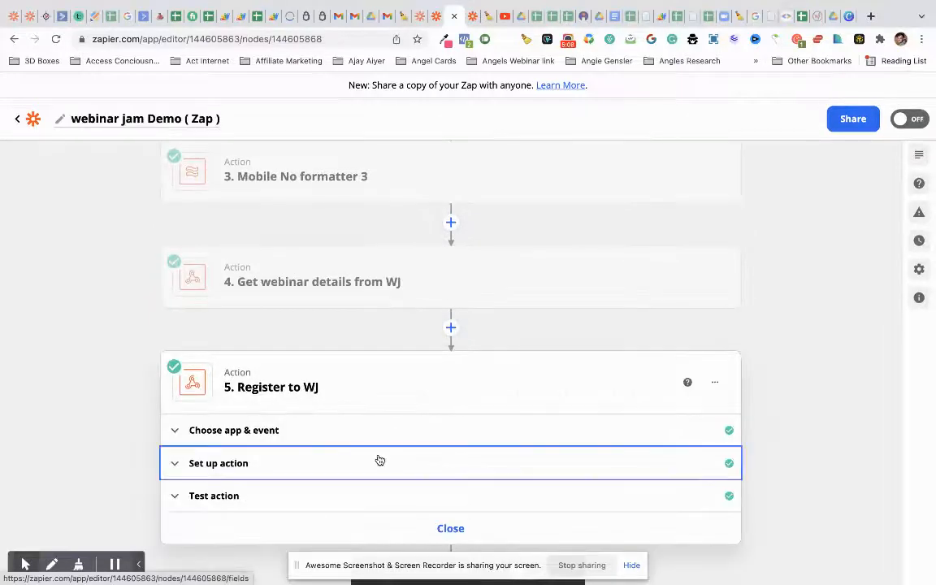
left_click(378, 460)
scroll(405, 265, "up", 3)
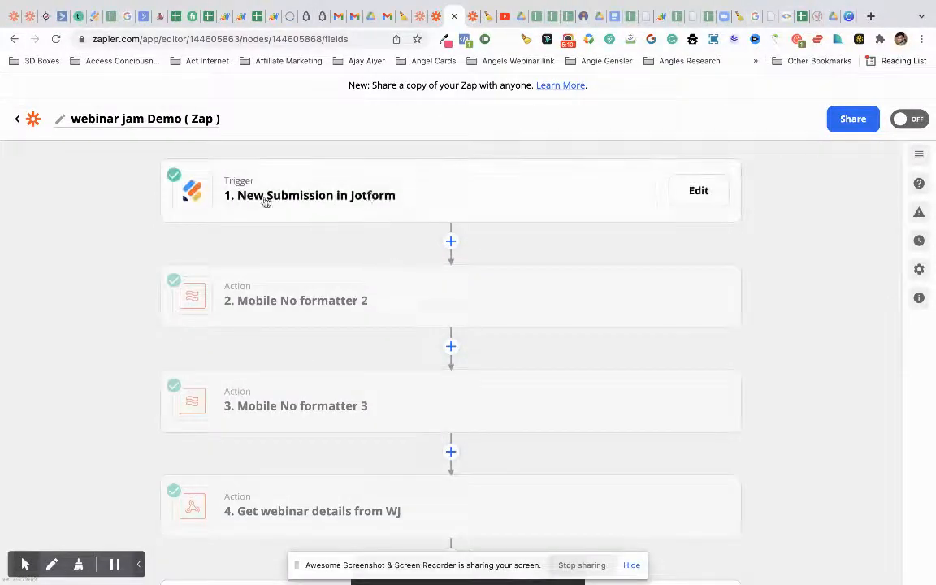
scroll(412, 431, "down", 15)
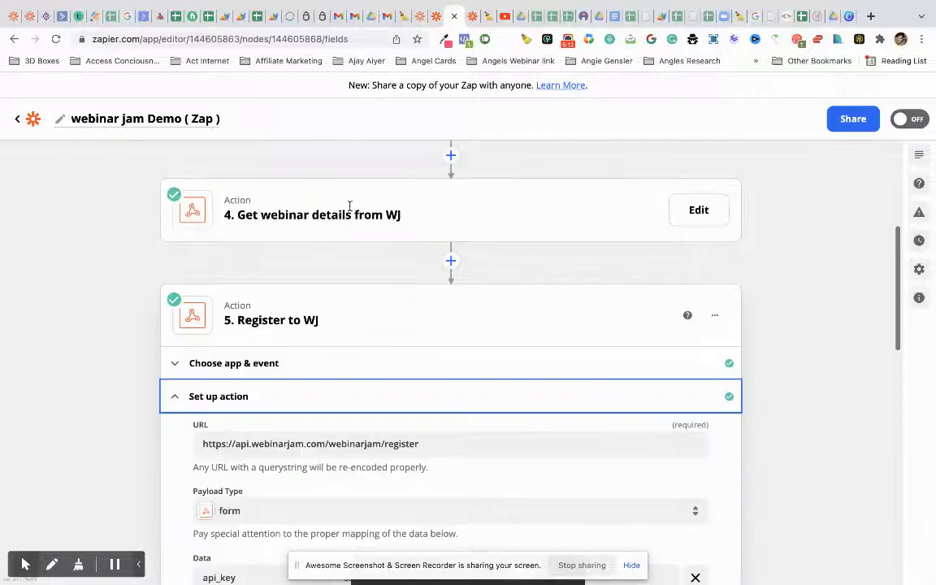
scroll(411, 431, "up", 8)
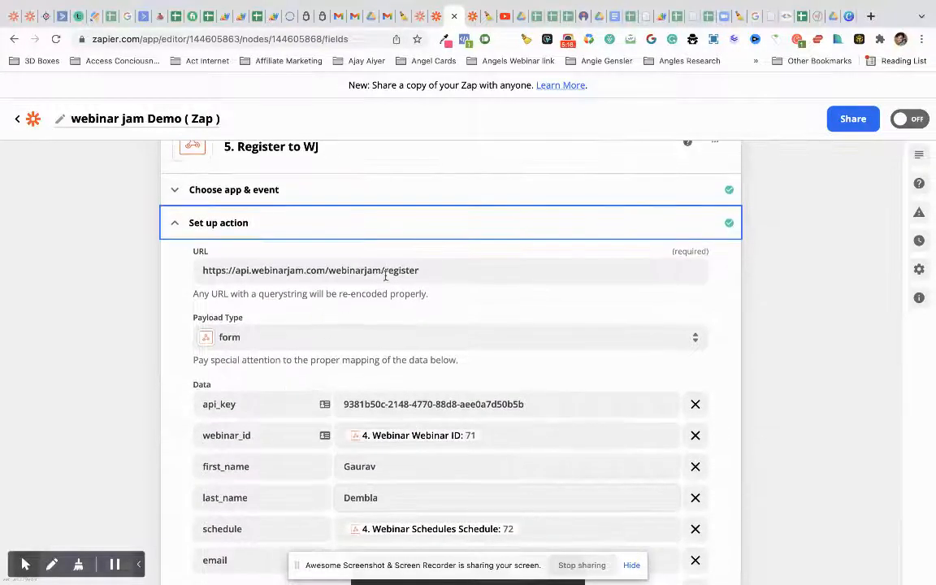
left_click_drag(421, 269, 202, 270)
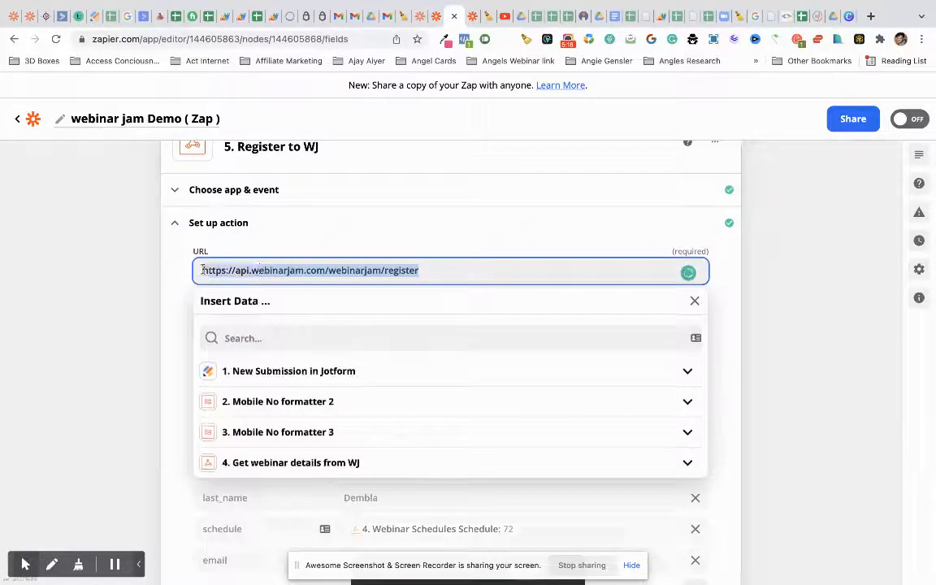
scroll(275, 261, "up", 4)
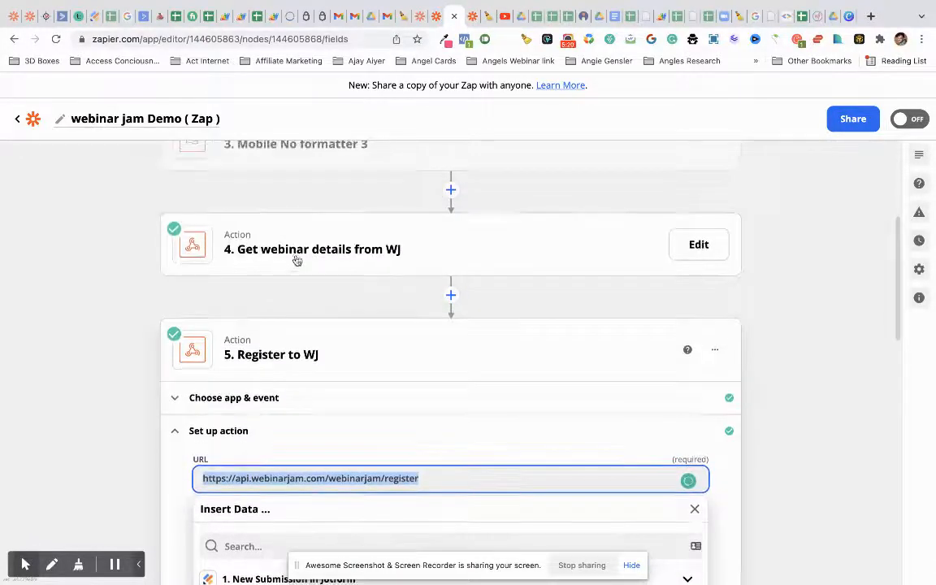
- Compare Register to WJ's setup with step 4's setup using the /webinar URL
left_click(288, 254)
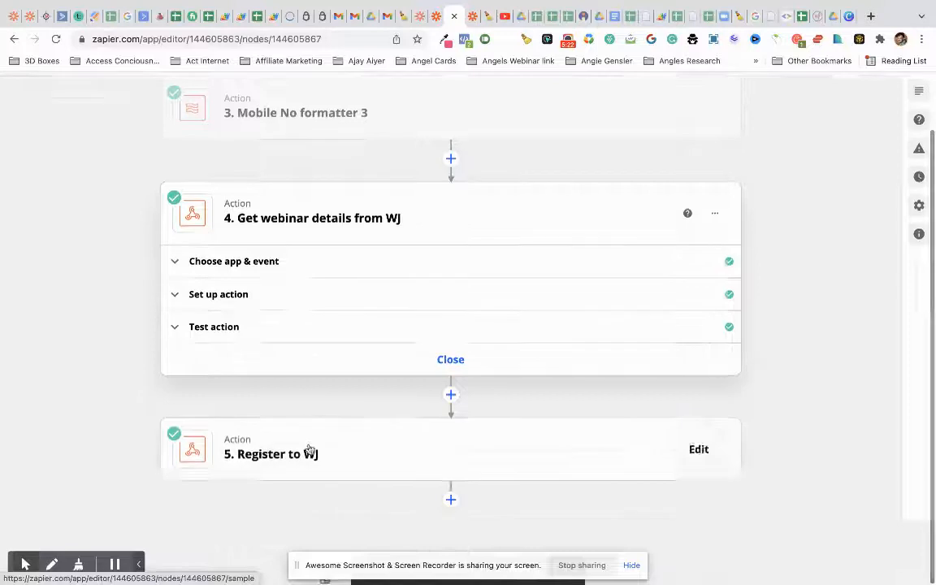
left_click(307, 451)
left_click(310, 450)
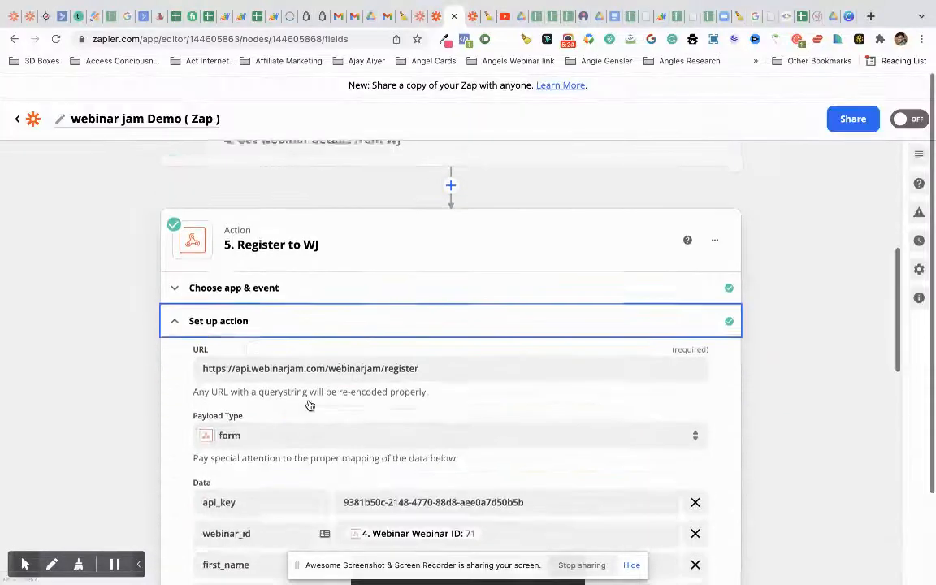
scroll(309, 403, "down", 3)
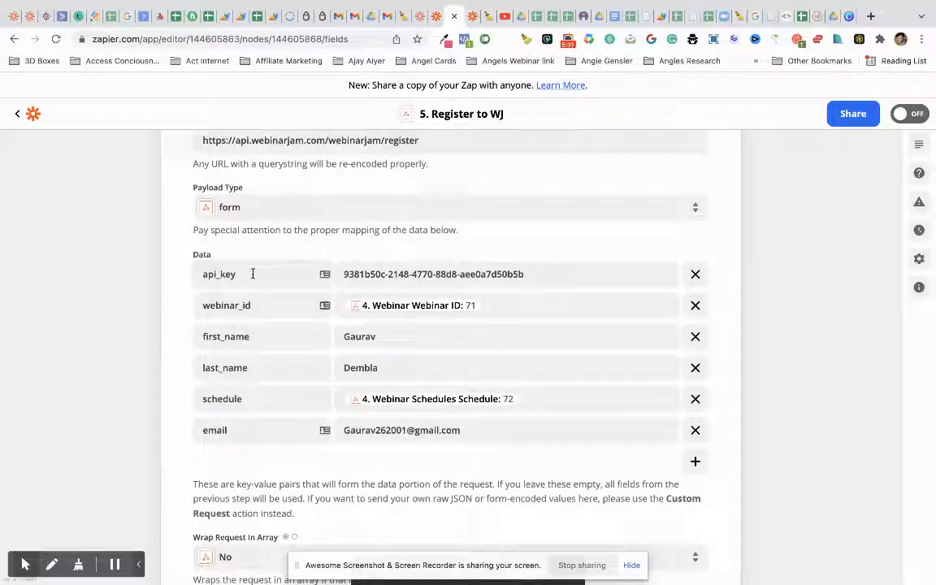
scroll(272, 274, "up", 5)
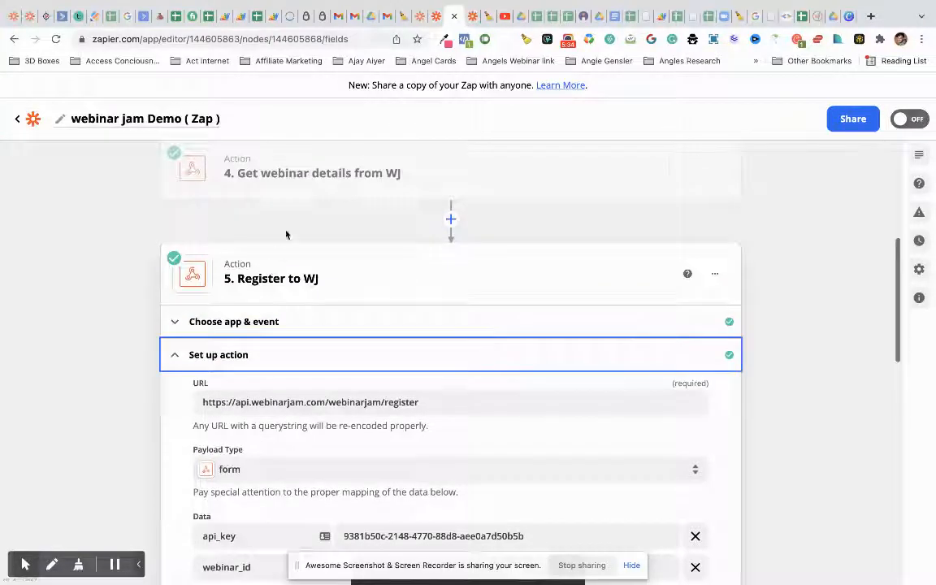
left_click(297, 172)
left_click(295, 358)
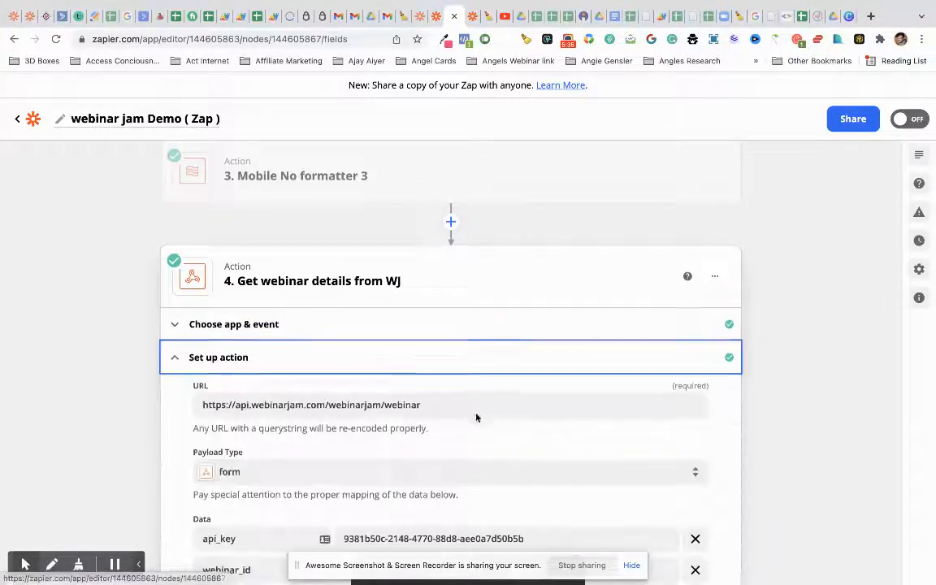
scroll(477, 417, "down", 2)
scroll(488, 419, "down", 3)
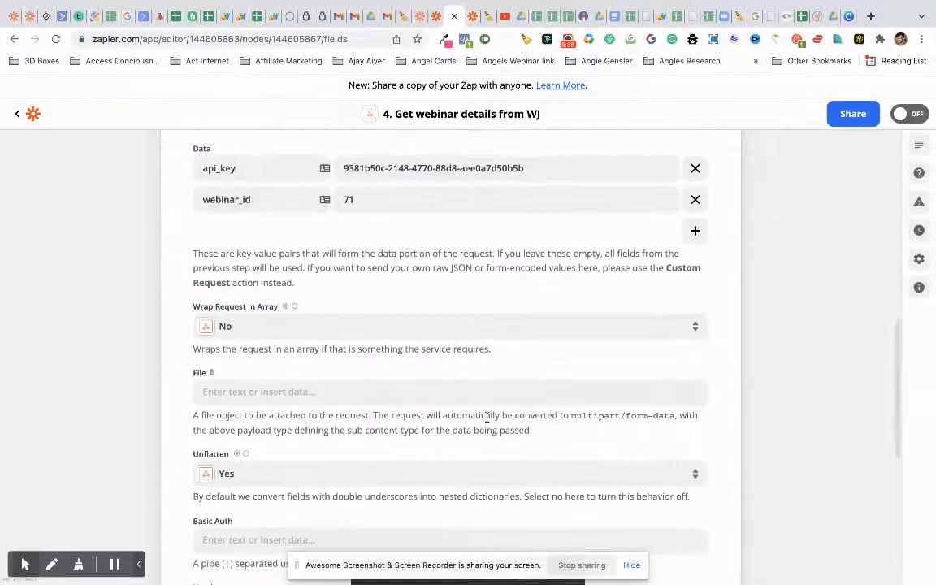
scroll(488, 419, "down", 5)
- Reopen Register to WJ's setup and scroll to its Data mappings for webinar_id 71 and schedule 72
left_click(424, 517)
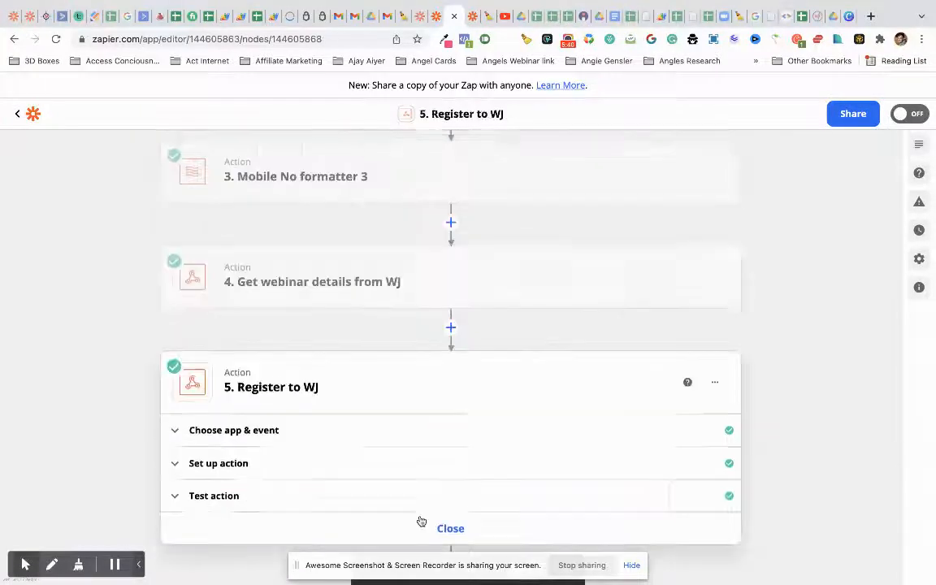
left_click(395, 470)
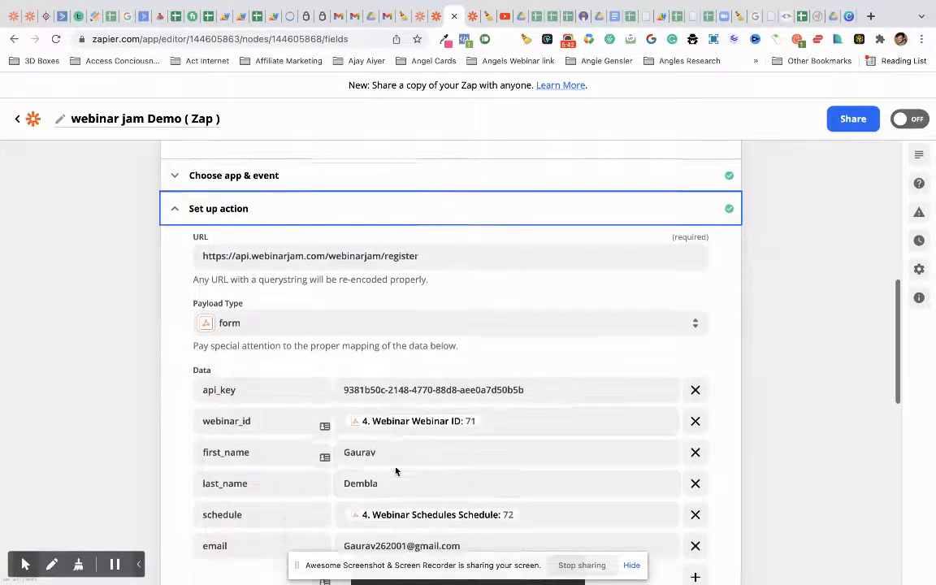
scroll(396, 471, "down", 1)
scroll(521, 374, "down", 1)
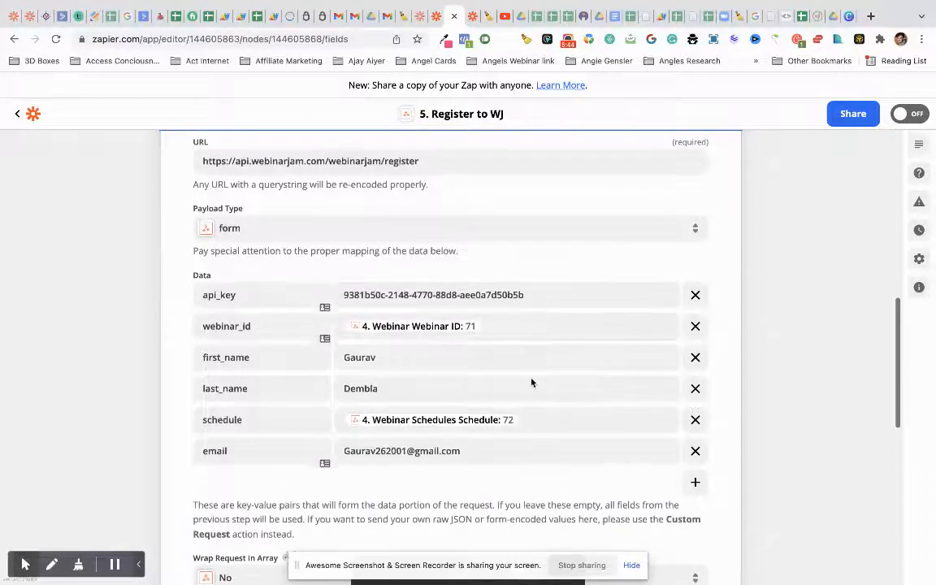
left_click(509, 319)
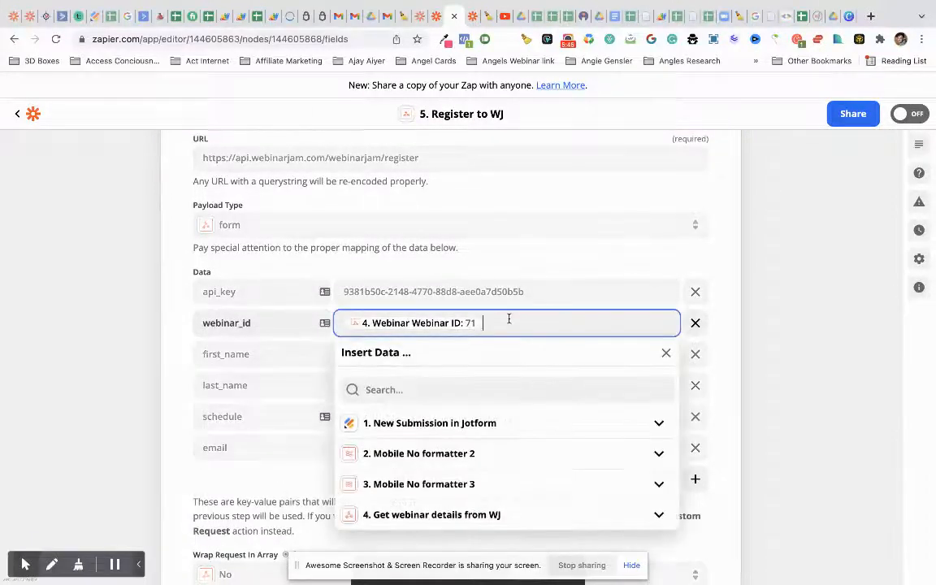
left_click(500, 516)
scroll(501, 449, "down", 4)
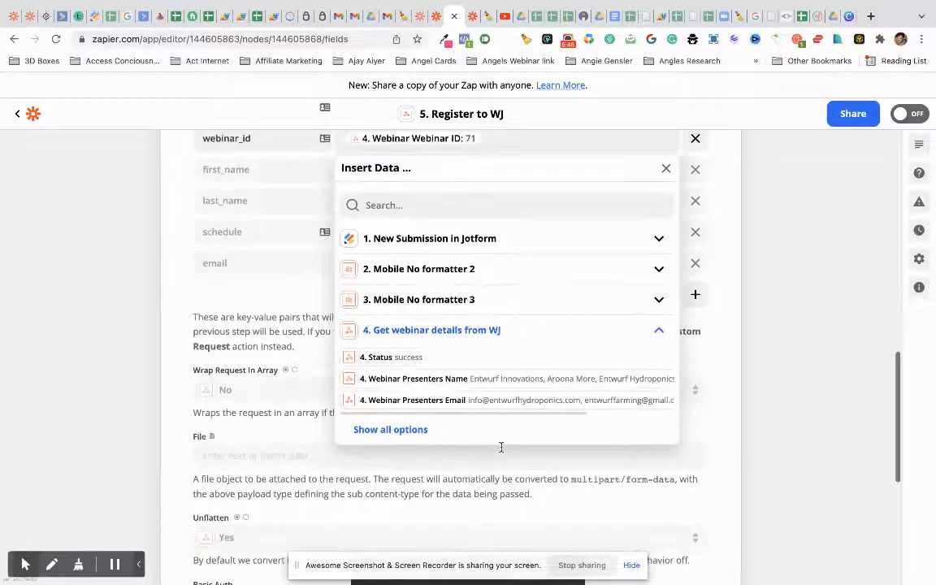
left_click(411, 430)
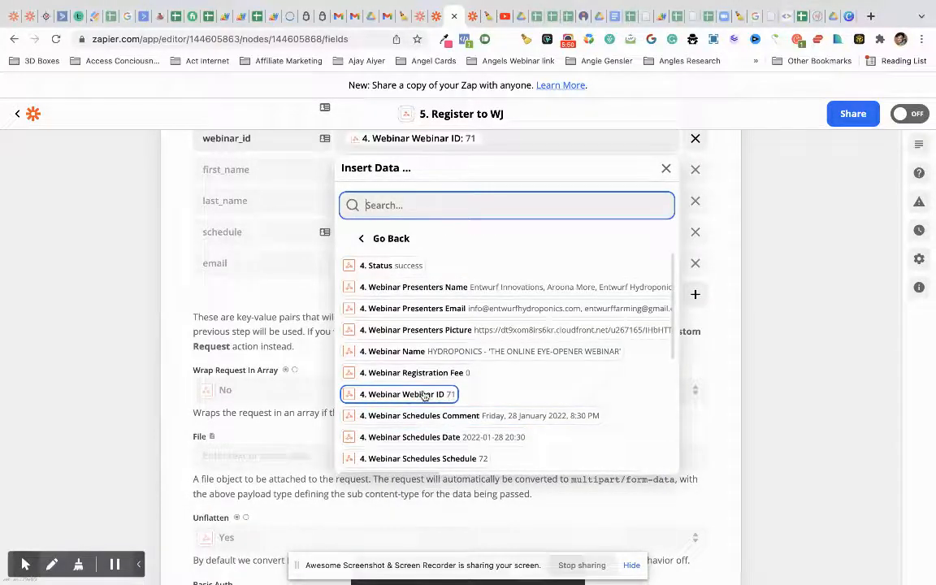
left_click(312, 288)
scroll(390, 227, "up", 1)
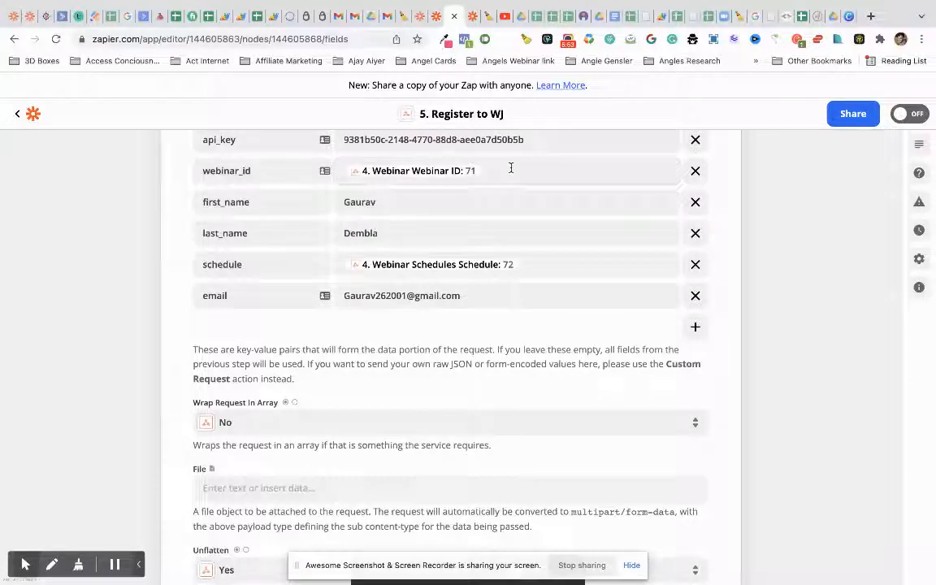
left_click(418, 209)
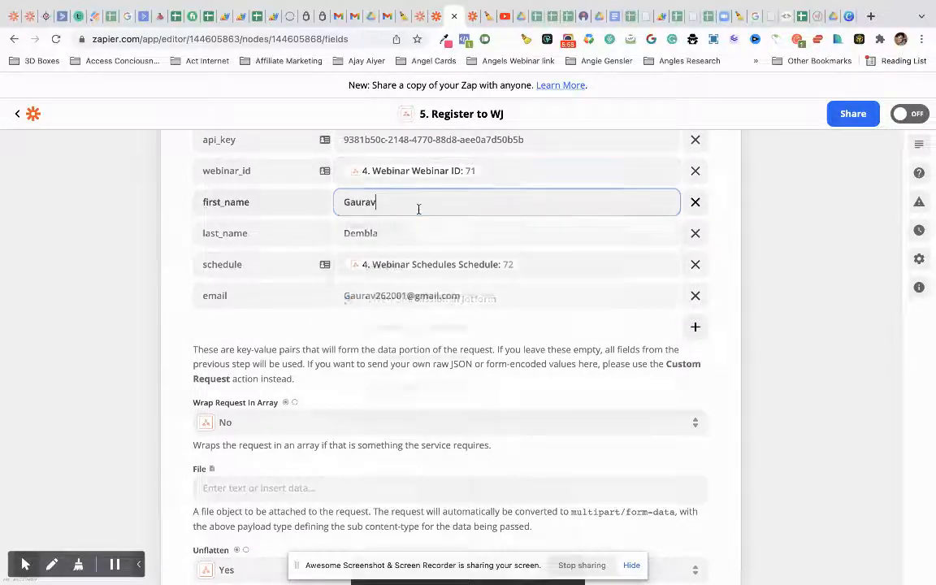
left_click(267, 330)
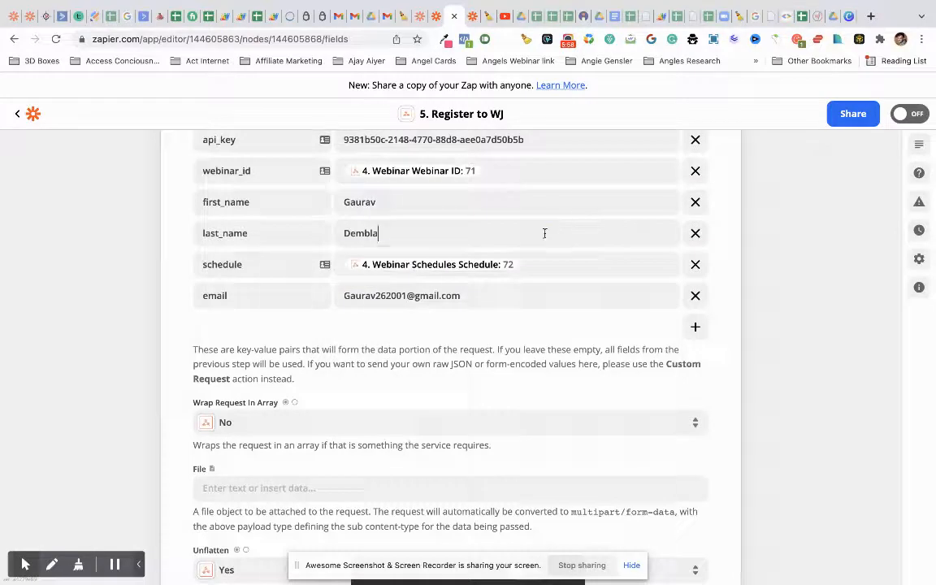
left_click(487, 234)
left_click(198, 310)
left_click(524, 266)
left_click(503, 465)
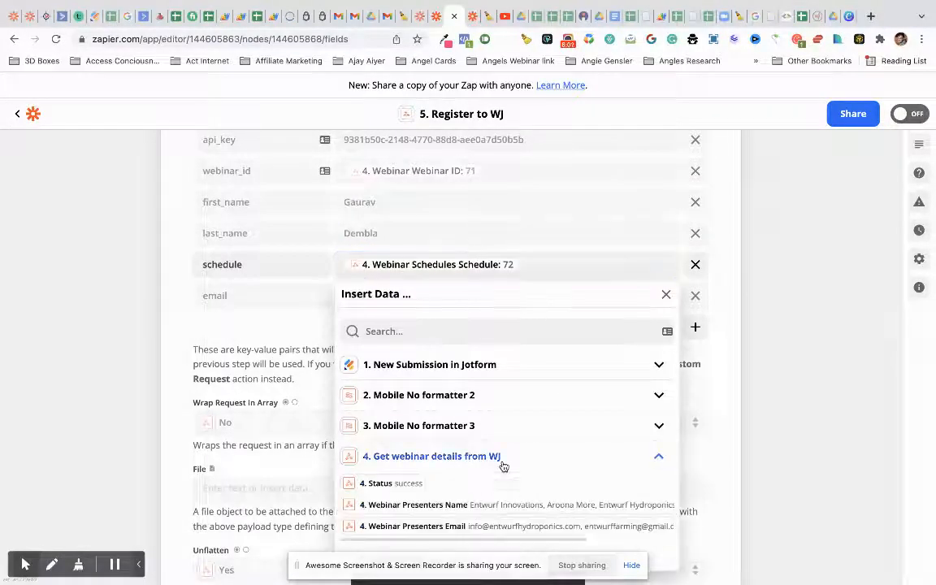
scroll(502, 465, "down", 2)
left_click(420, 422)
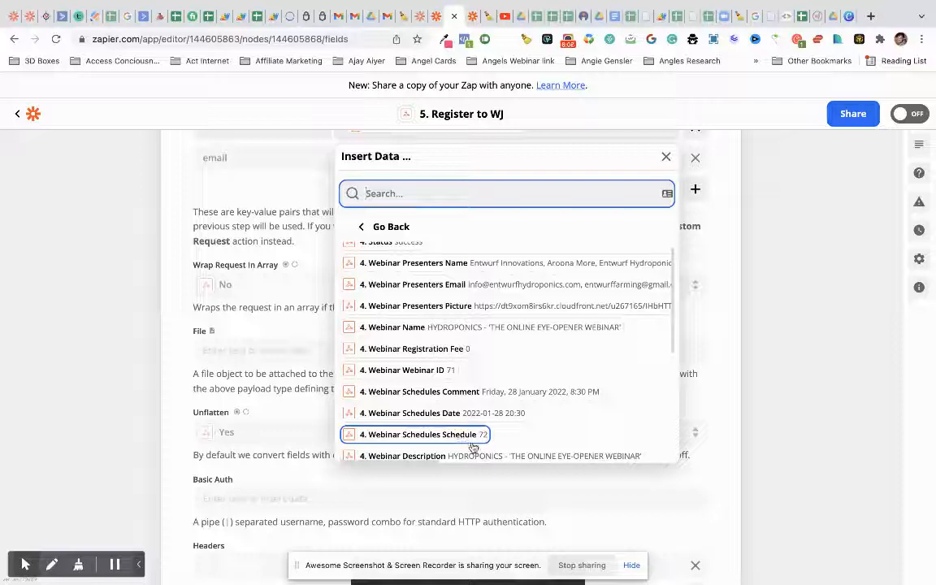
left_click(290, 202)
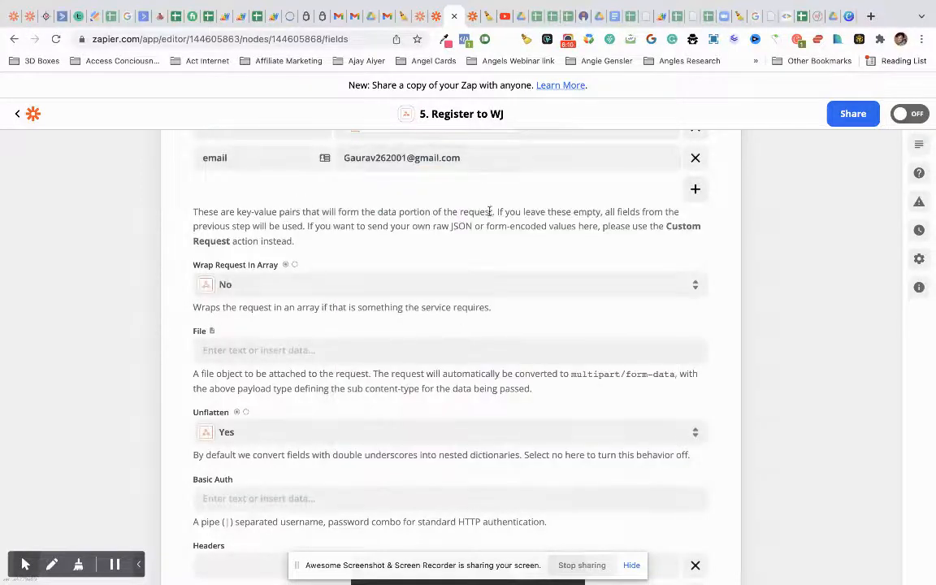
scroll(489, 211, "up", 1)
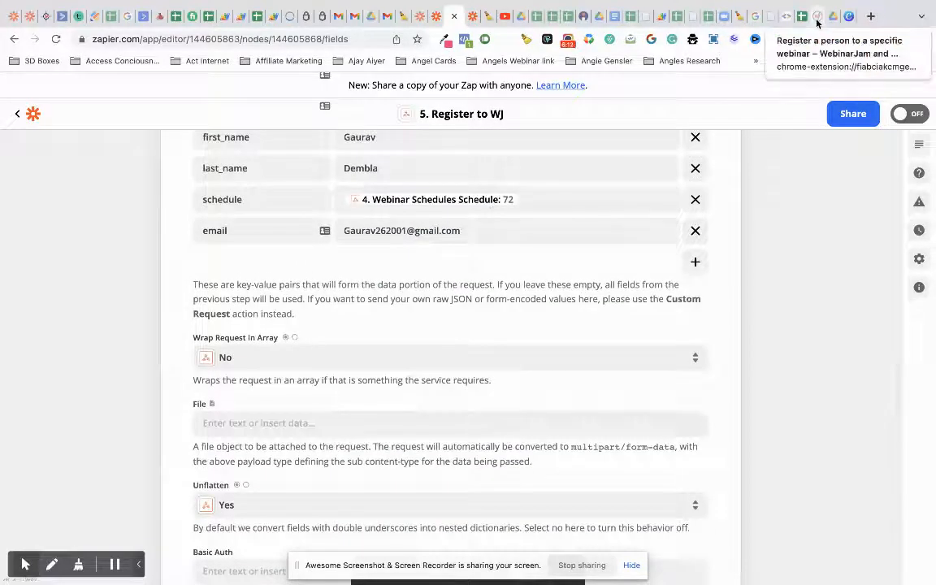
- Review WebinarJam's Register a person request fields, highlighting the optional ip_address string, then return to Zapier
left_click(817, 18)
left_click_drag(561, 37, 468, 35)
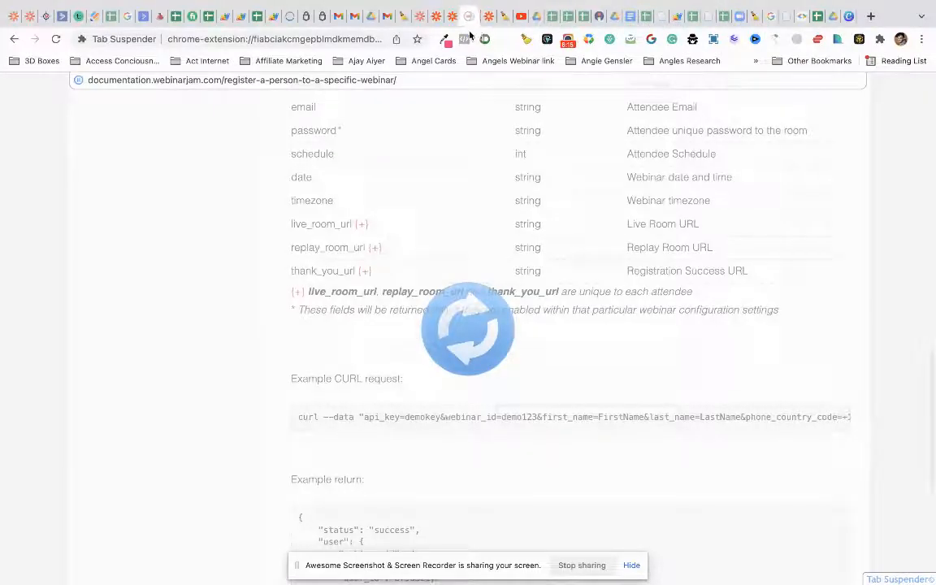
left_click(476, 340)
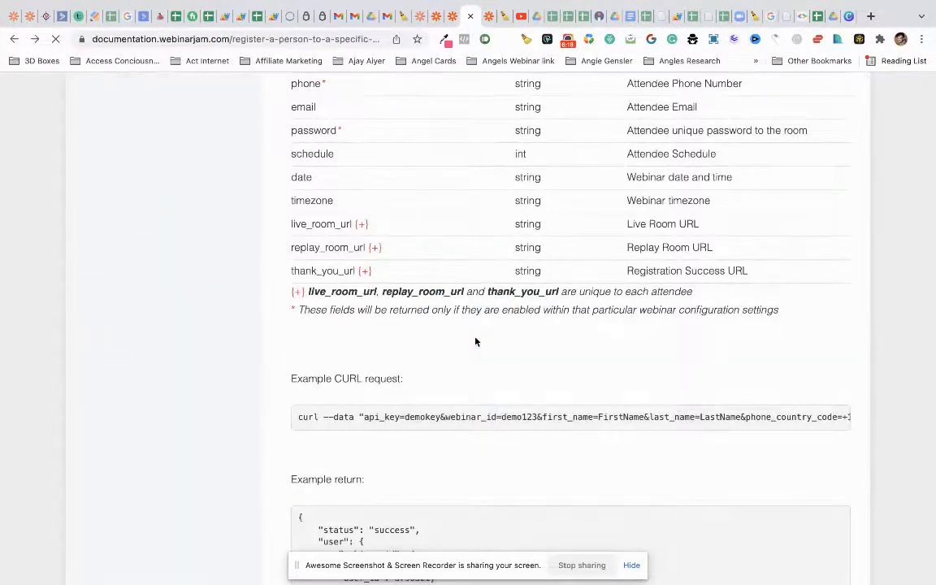
scroll(477, 342, "up", 10)
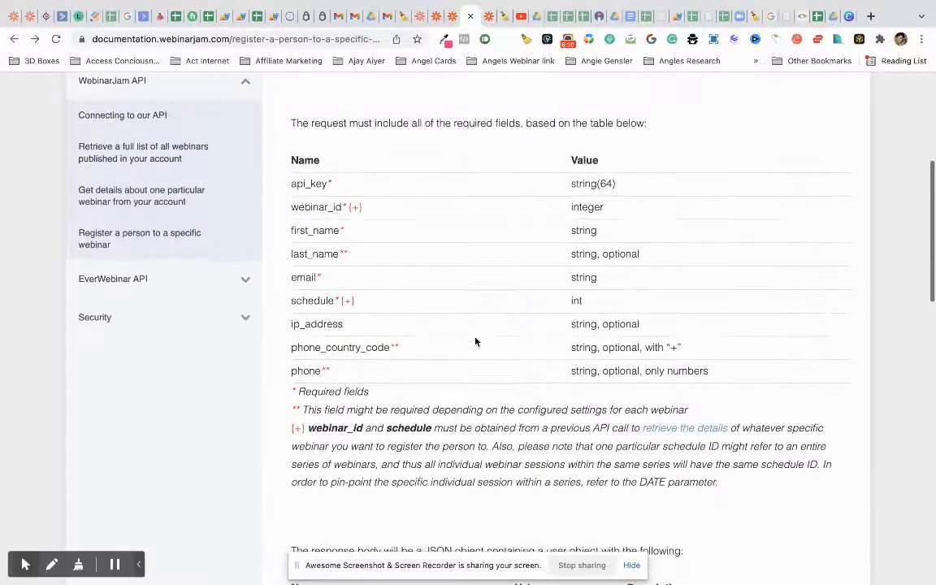
scroll(476, 341, "up", 1)
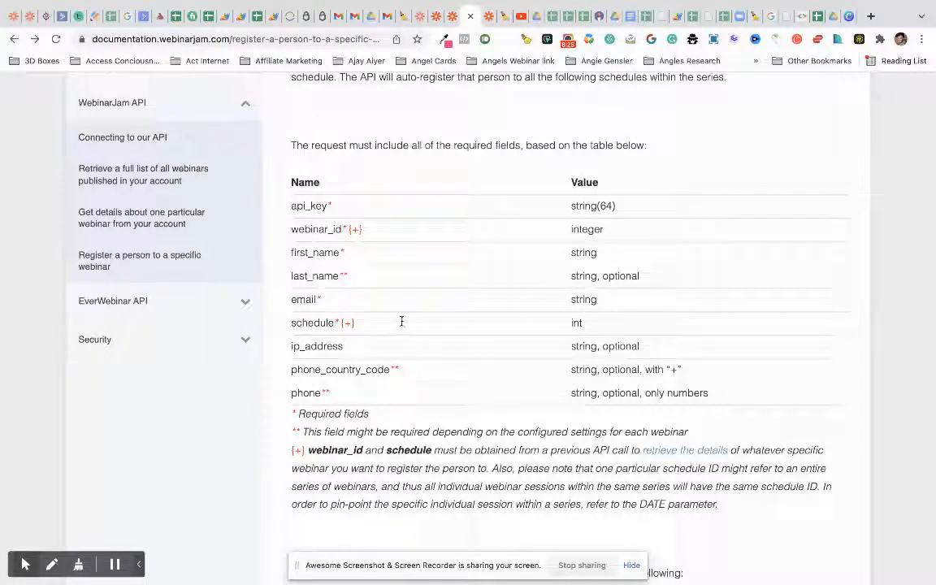
left_click_drag(291, 350, 527, 355)
left_click_drag(654, 352, 326, 343)
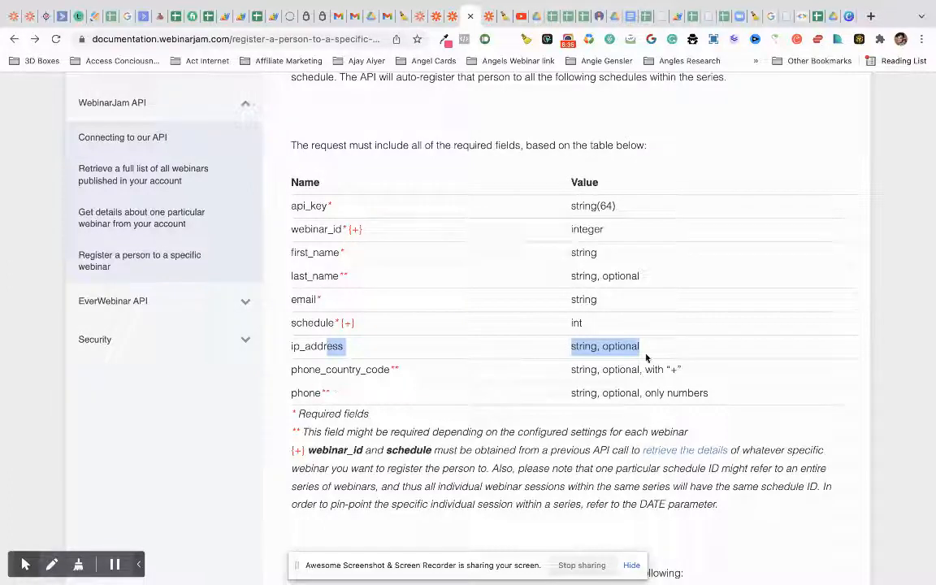
left_click(451, 17)
- Add two Data rows keyed phone_country_code and phone, copying the names from the WebinarJam docs
left_click(695, 261)
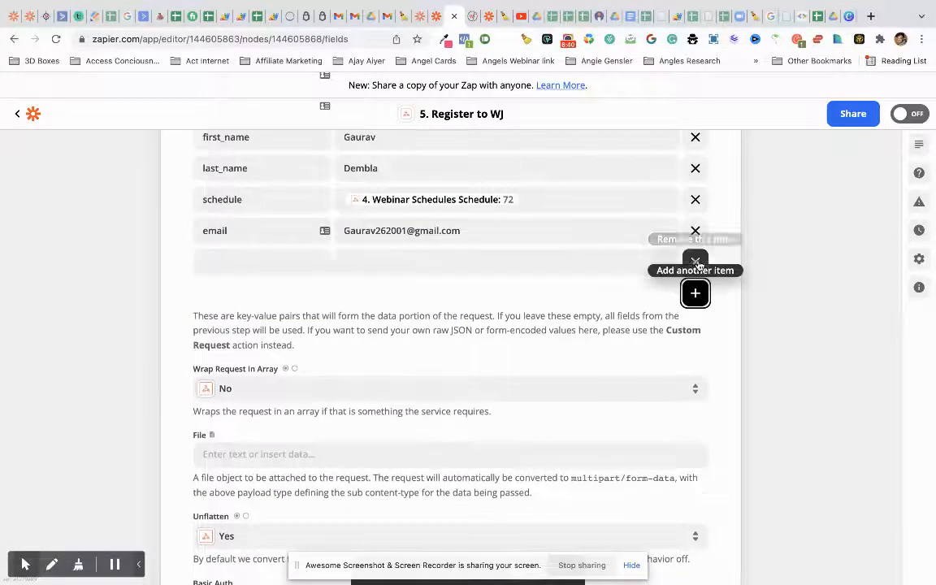
left_click(696, 295)
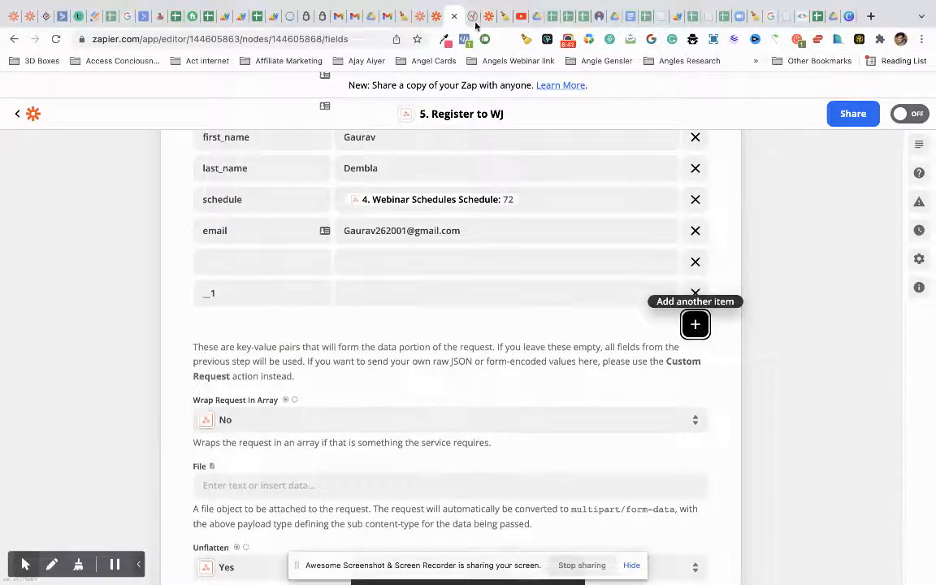
key("ctrl+Tab")
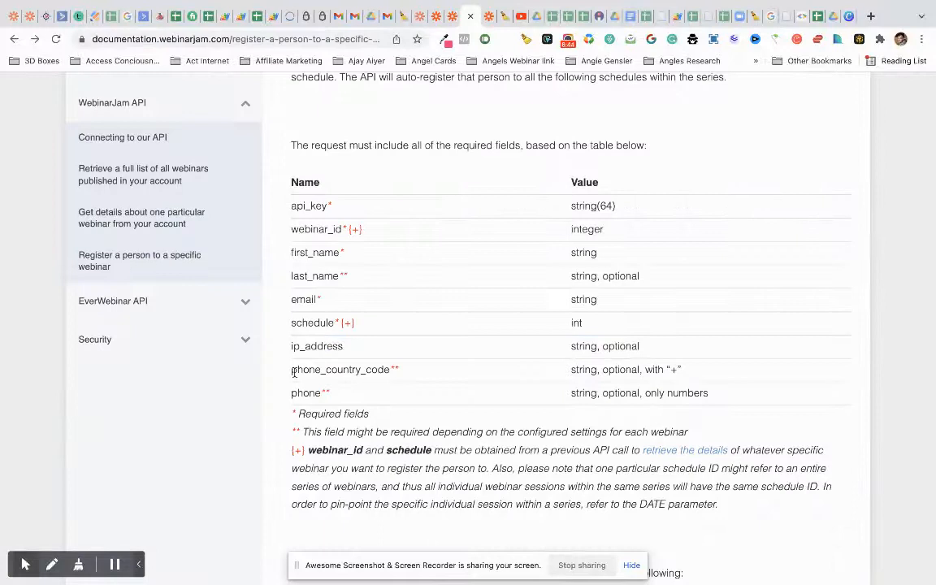
left_click_drag(291, 370, 390, 369)
key("ctrl+c")
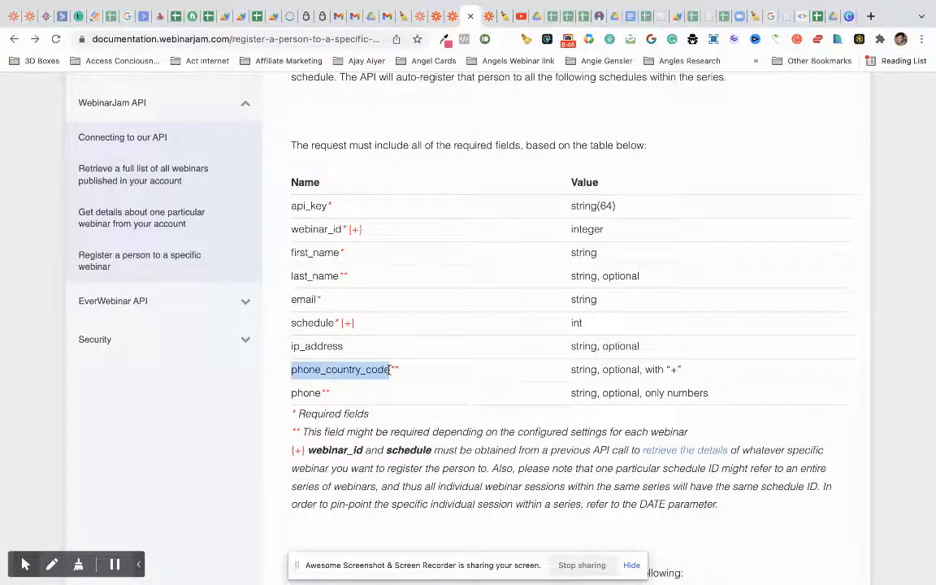
left_click(457, 21)
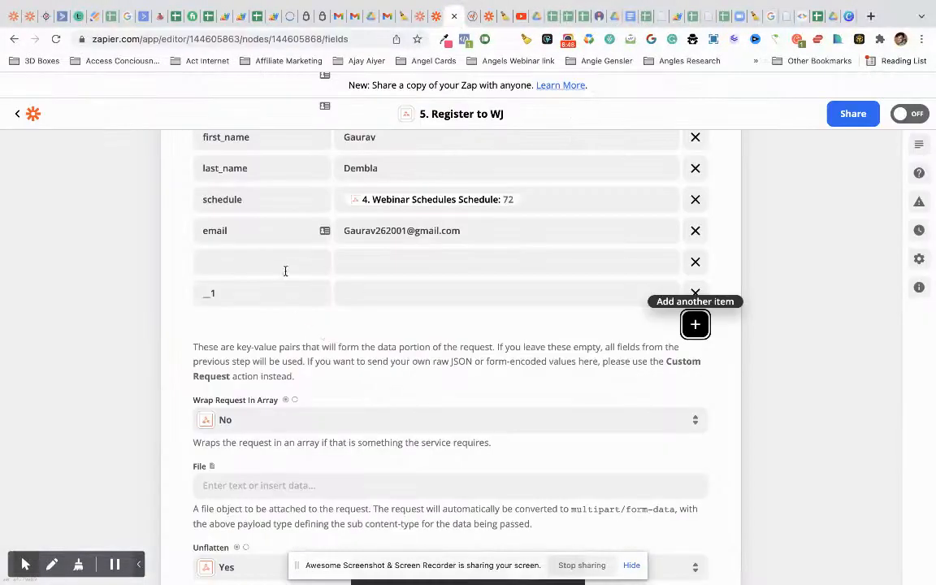
left_click(285, 270)
key("ctrl+v")
left_click(474, 17)
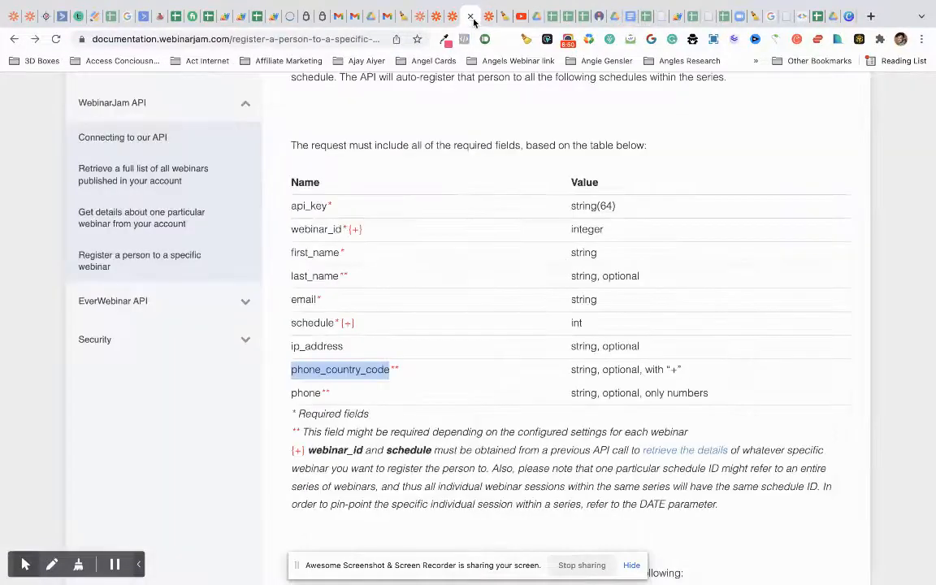
left_click(318, 392)
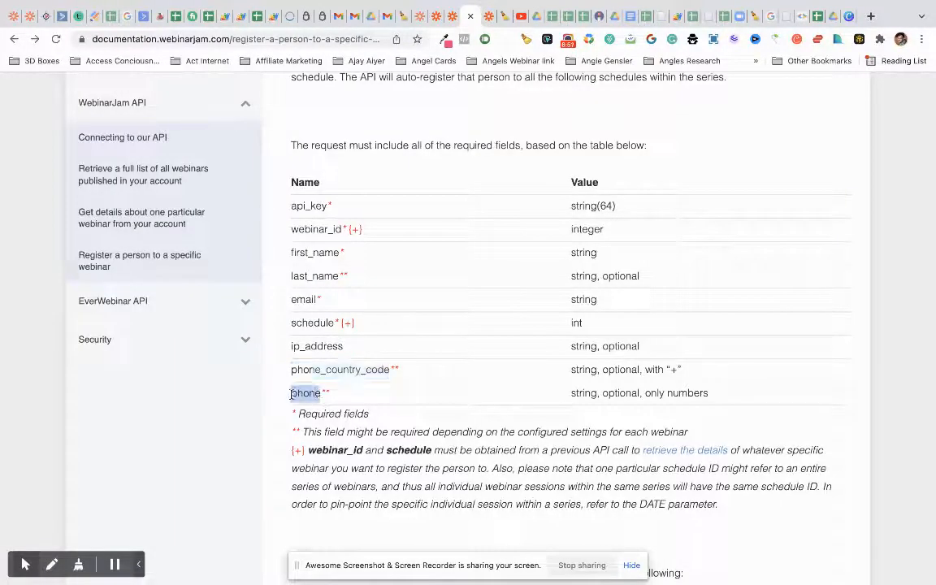
left_click(451, 17)
left_click(258, 294)
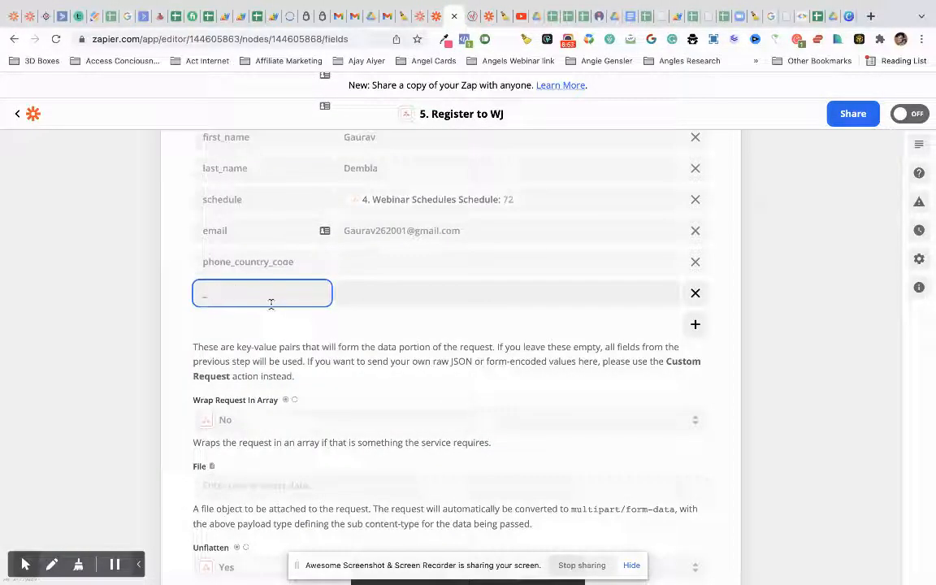
- Set phone_country_code to 91 and phone to a test phone number
left_click(359, 261)
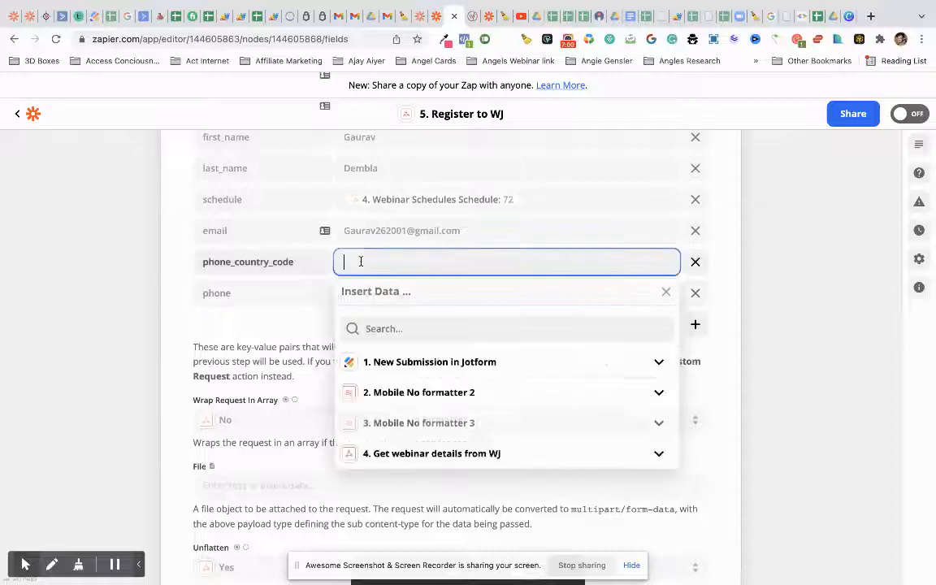
left_click(438, 16)
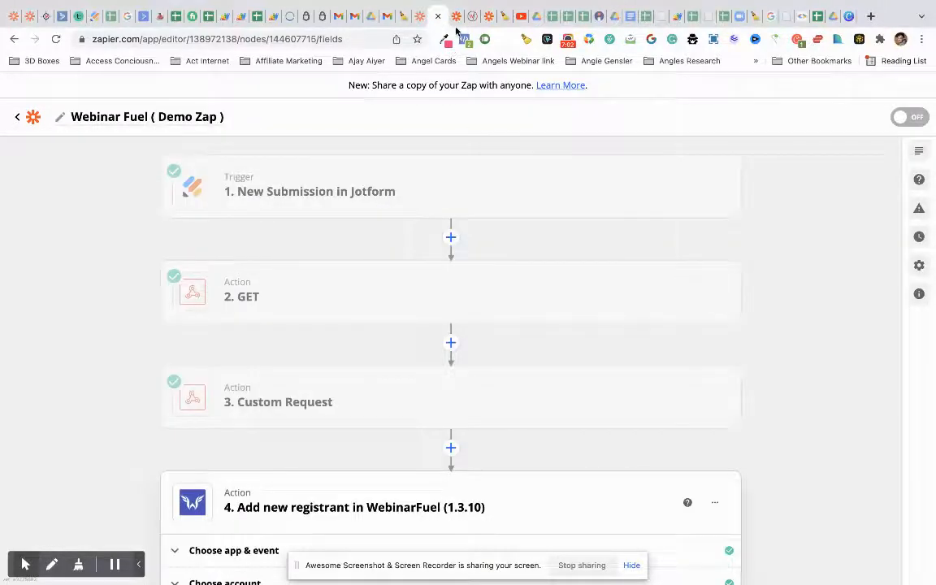
left_click(458, 20)
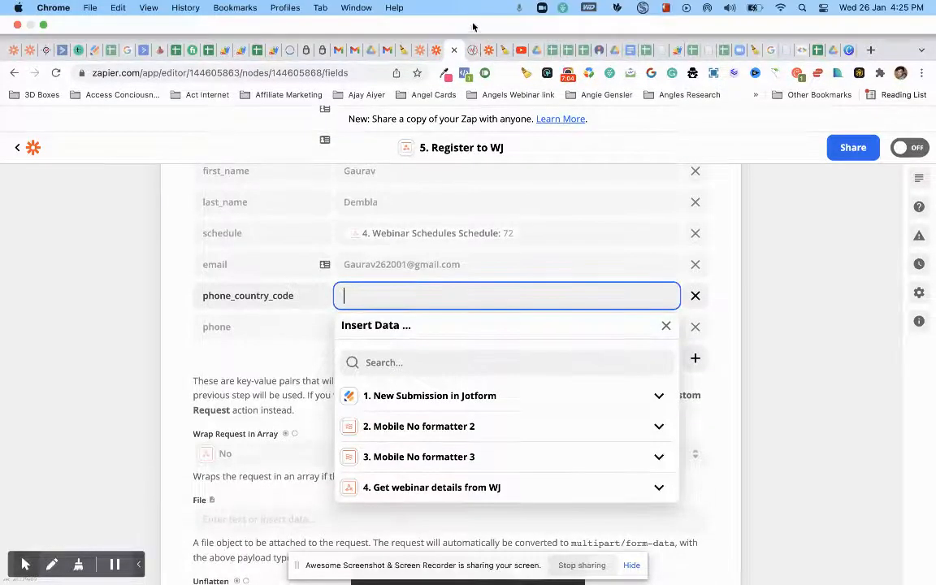
left_click(470, 17)
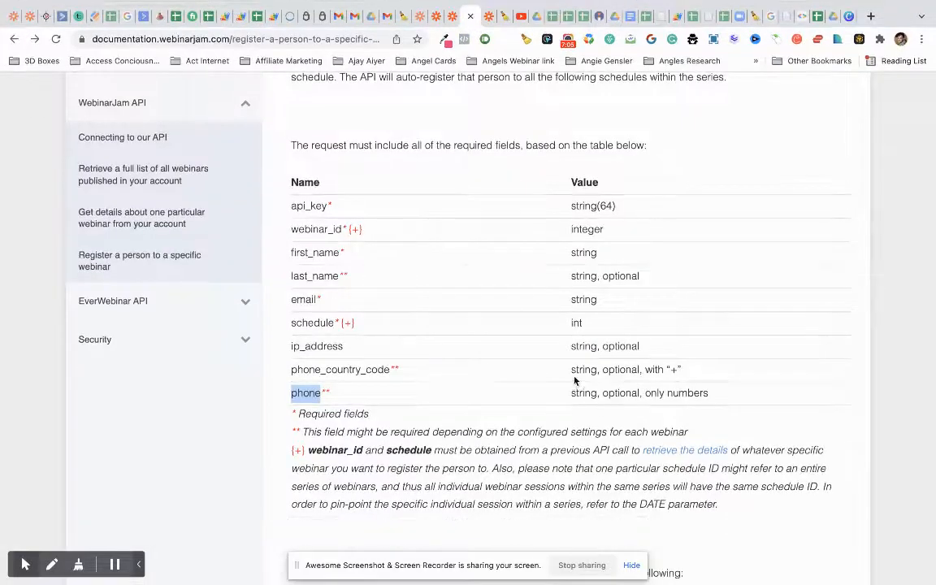
left_click(446, 20)
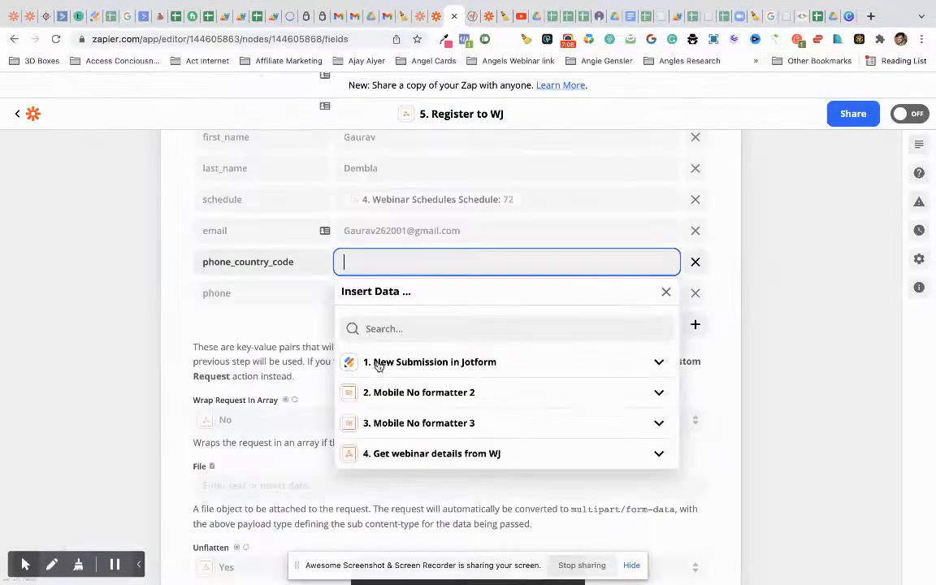
left_click(263, 334)
left_click(340, 268)
left_click(358, 263)
type("91")
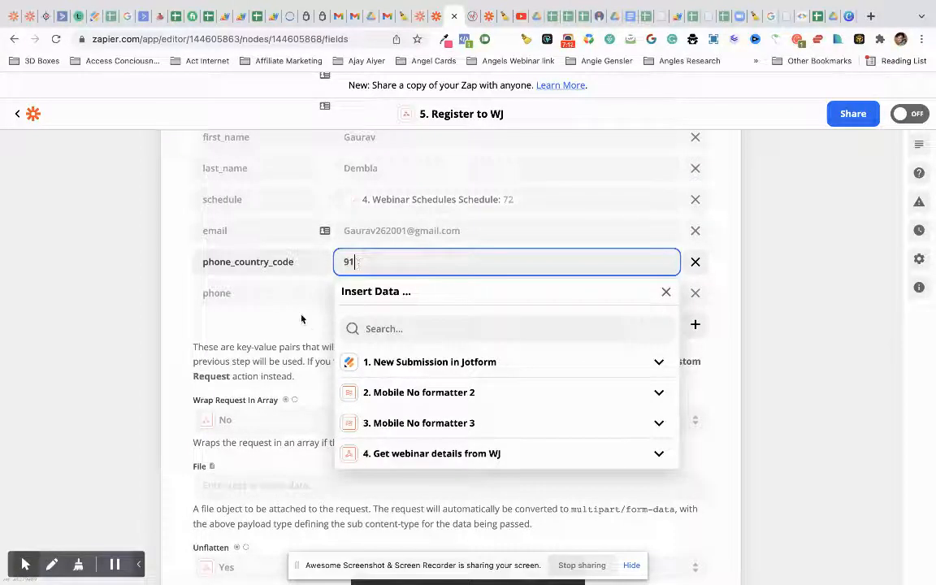
left_click(301, 319)
left_click(361, 294)
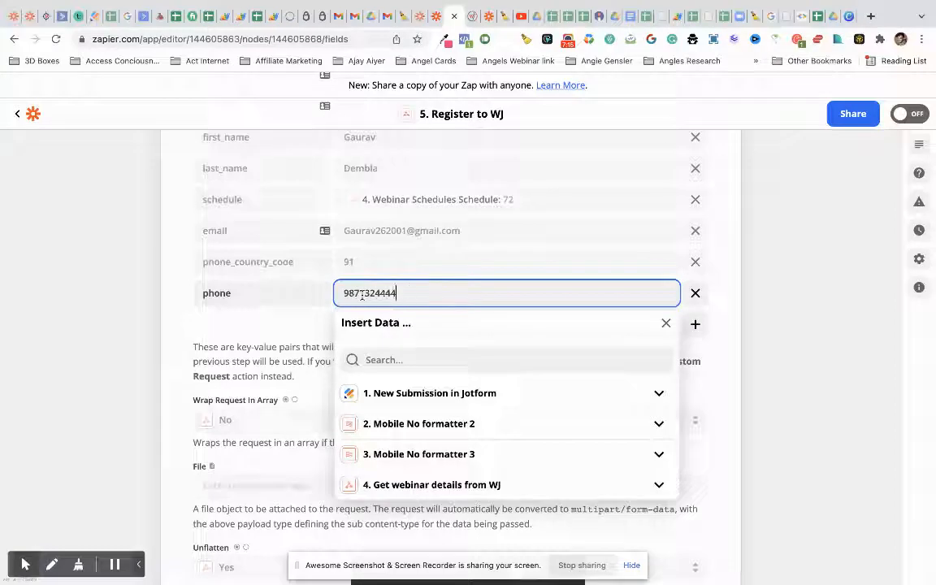
left_click(284, 334)
scroll(284, 332, "up", 5)
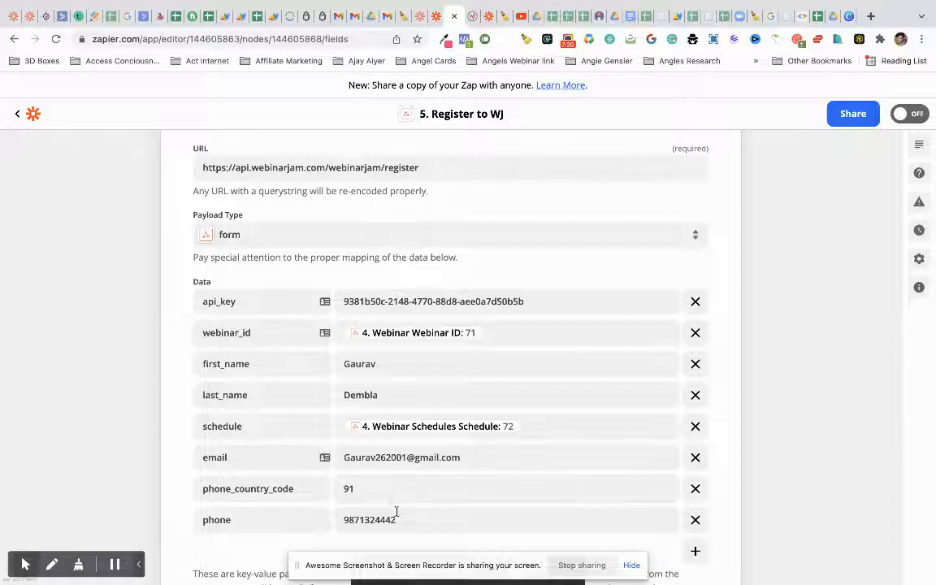
scroll(403, 506, "up", 5)
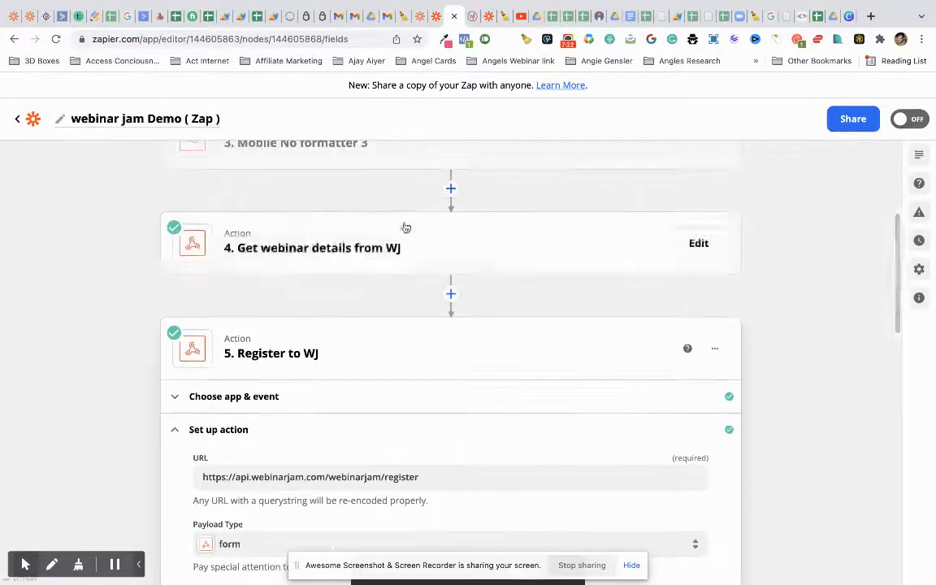
- Review the setup of Mobile No formatter 3, then Mobile No formatter 2's setup and test result
left_click(409, 206)
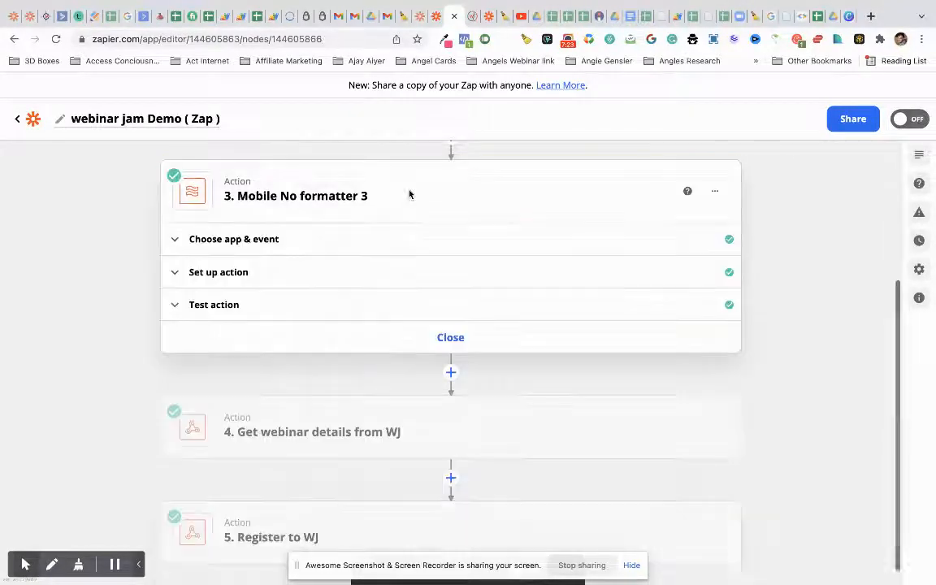
left_click(363, 272)
scroll(353, 350, "up", 5)
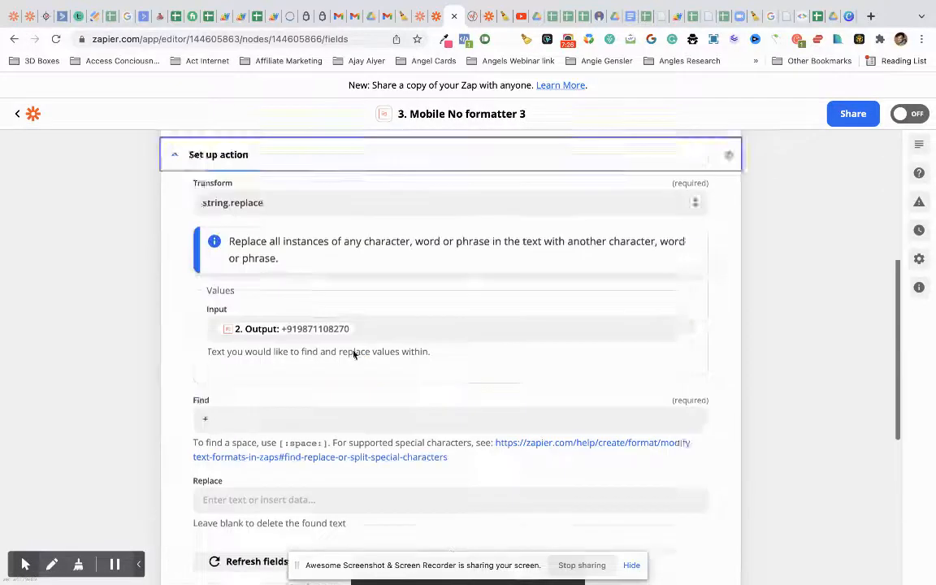
left_click(355, 209)
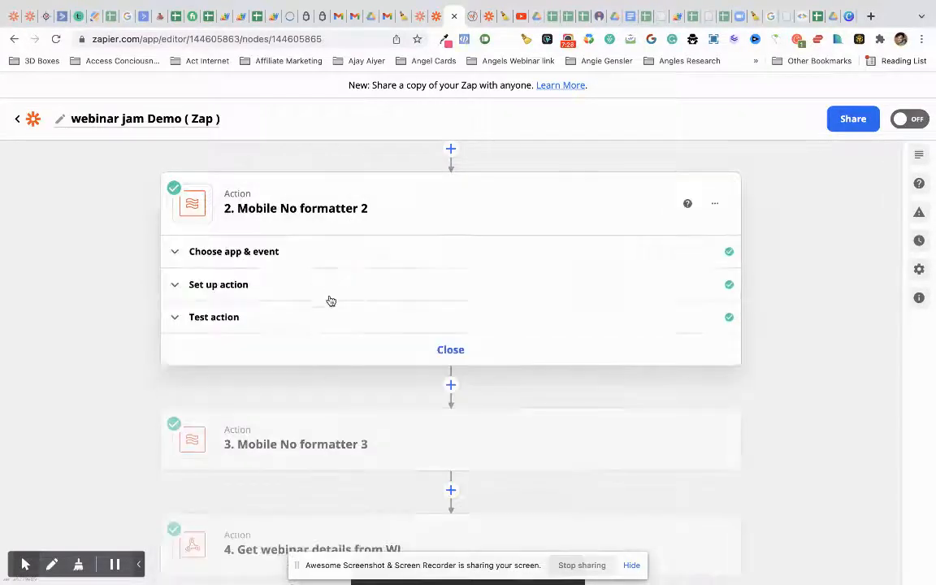
left_click(334, 284)
scroll(352, 356, "down", 3)
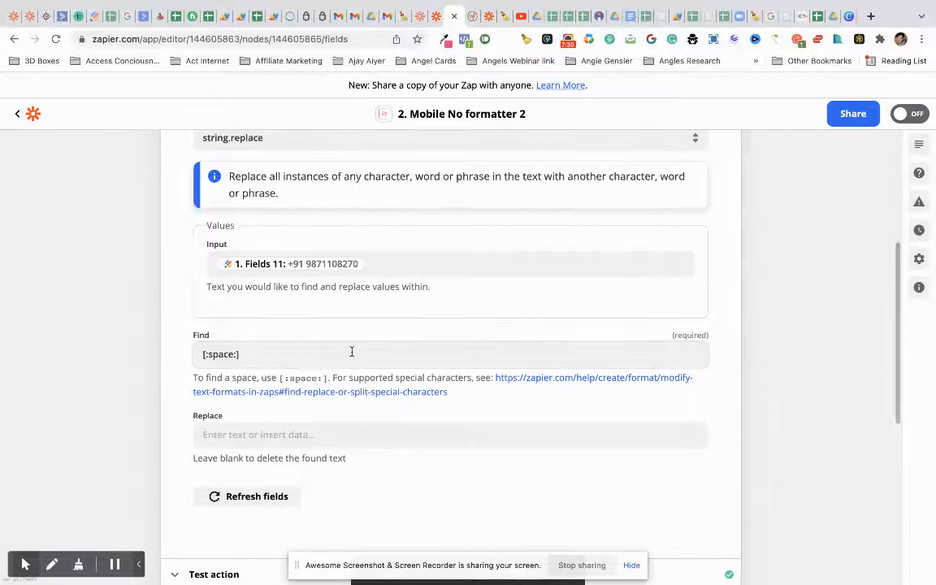
scroll(382, 398, "down", 2)
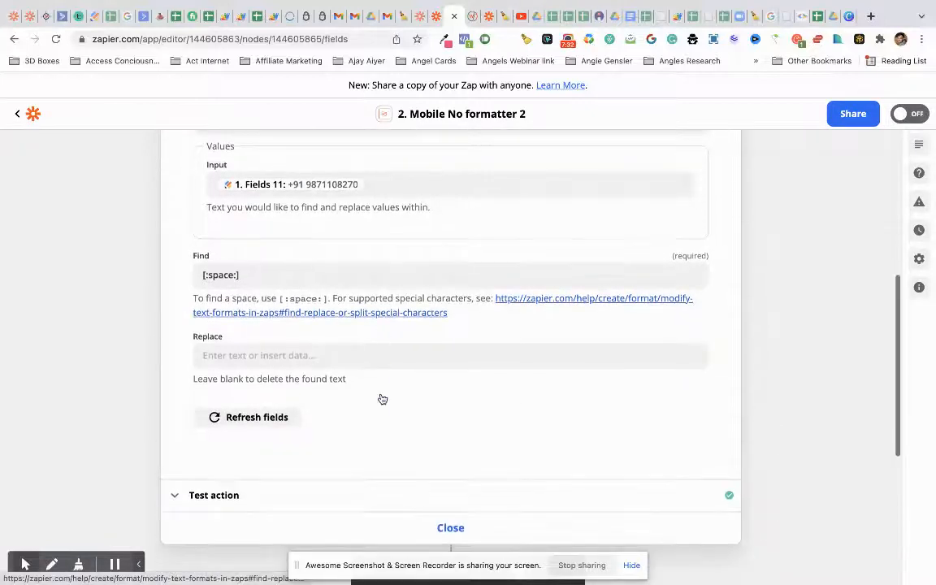
left_click(335, 493)
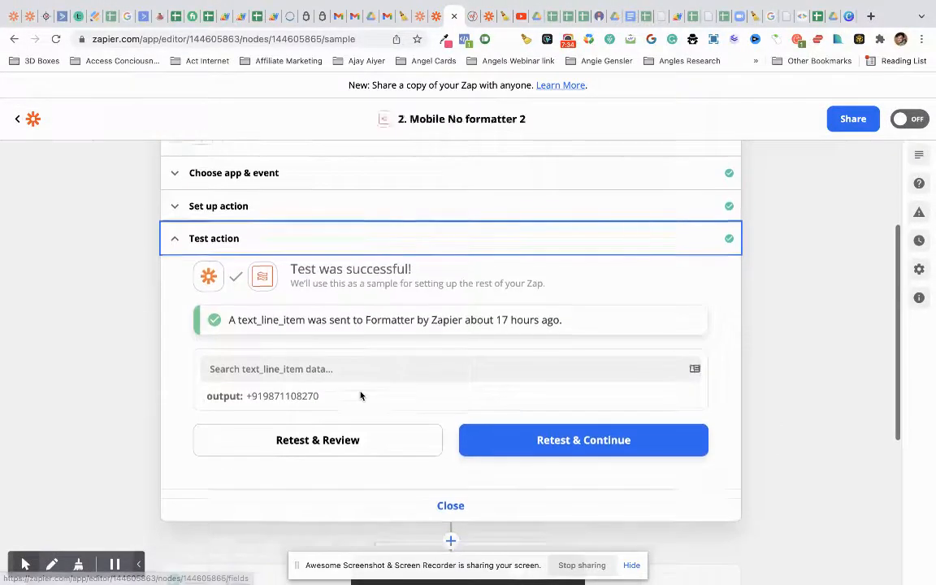
scroll(370, 440, "up", 2)
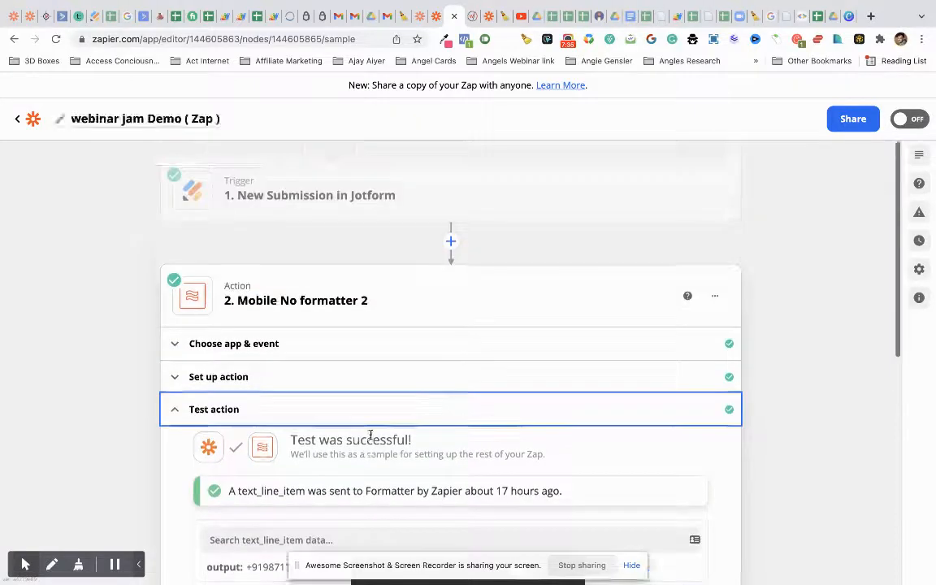
- Insert a new empty Action step directly after the Jotform trigger
left_click(360, 387)
scroll(360, 387, "up", 3)
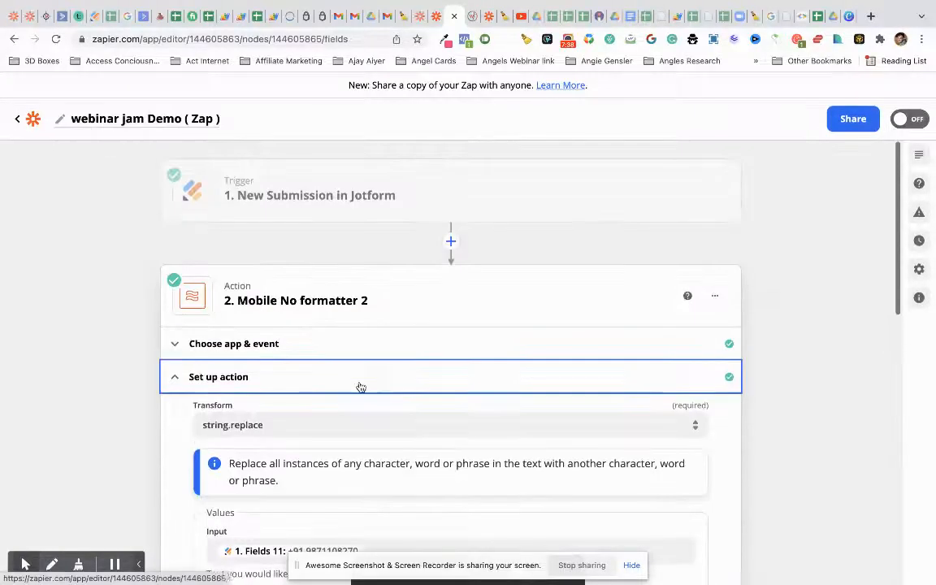
left_click(452, 240)
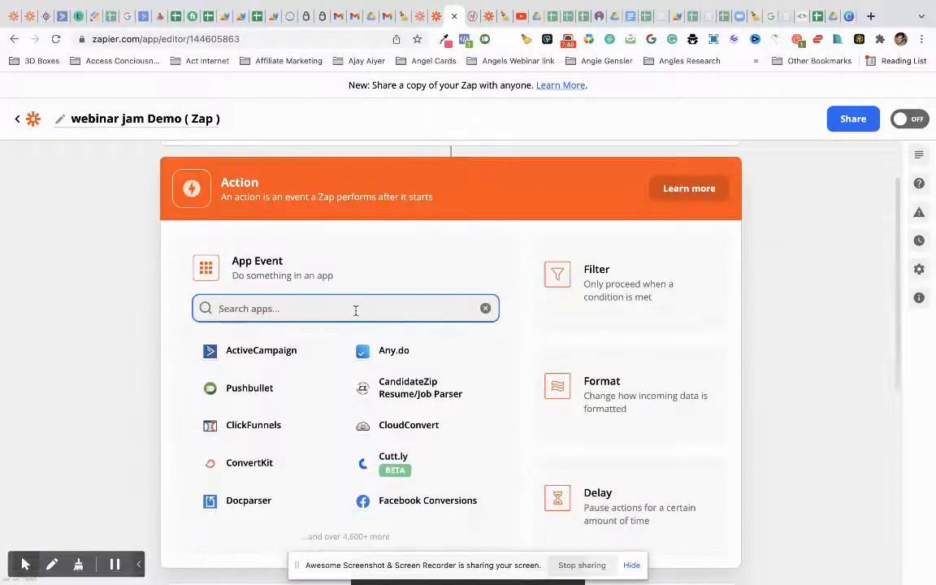
- Make the new step a Formatter action using the Text event
left_click(562, 381)
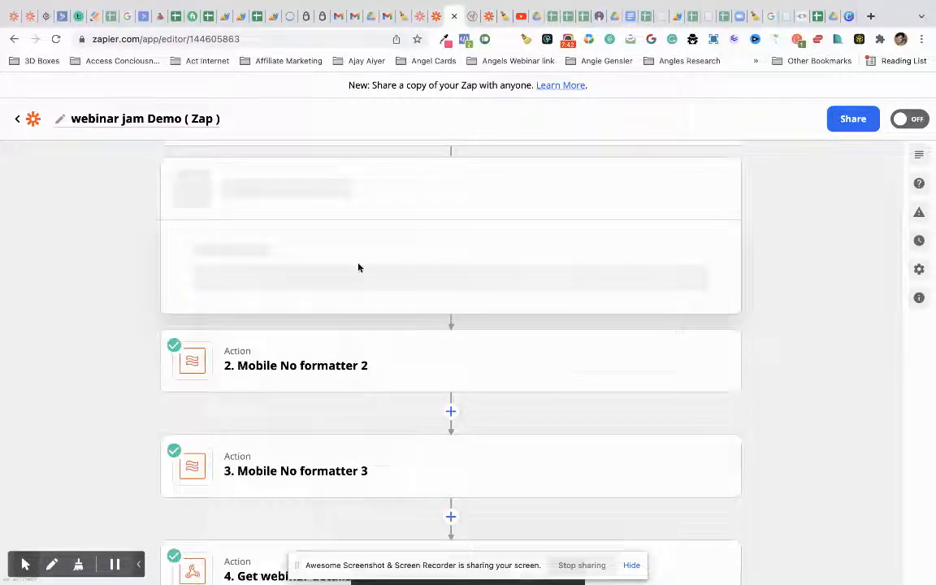
left_click(357, 382)
type("mobile")
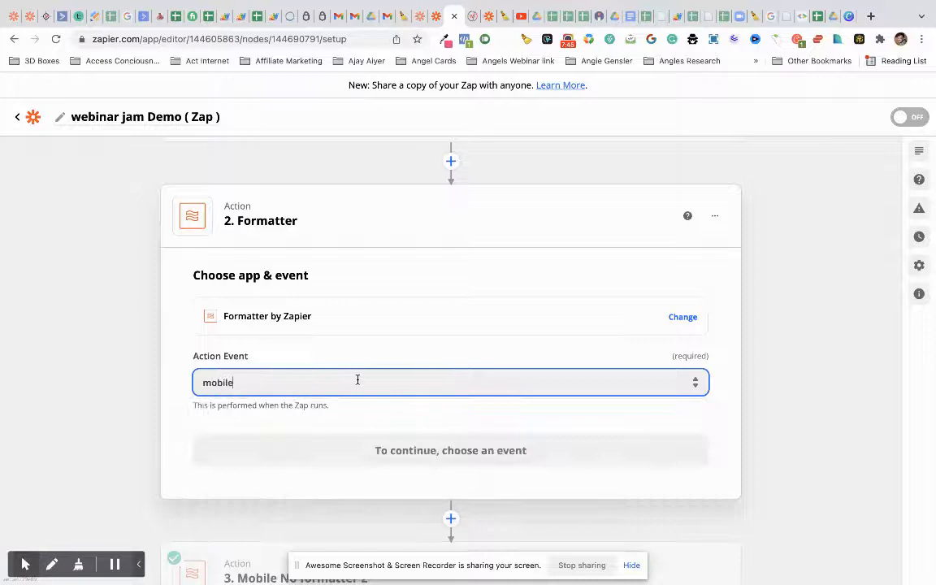
type("b")
key("BackSpace")
key("BackSpace")
key("BackSpace")
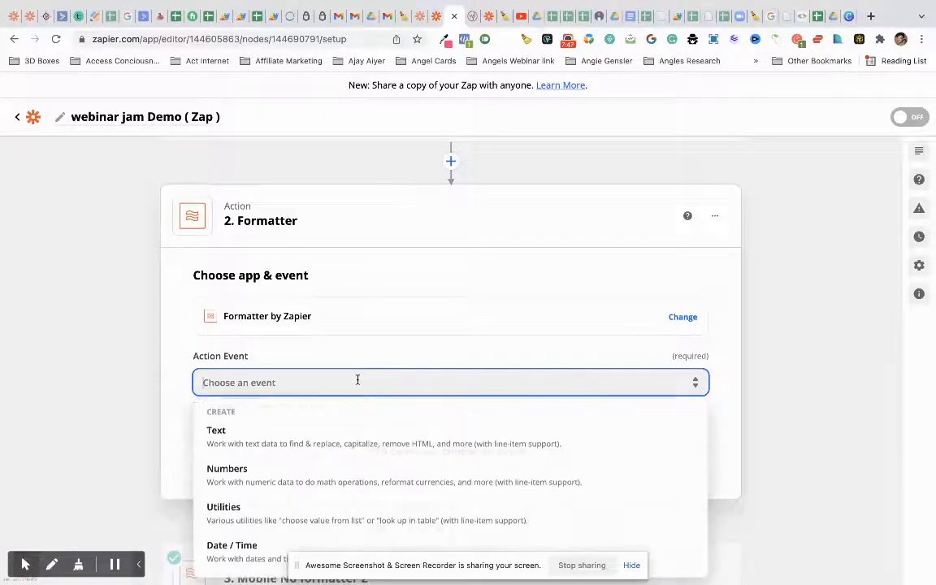
left_click(240, 443)
left_click(440, 290)
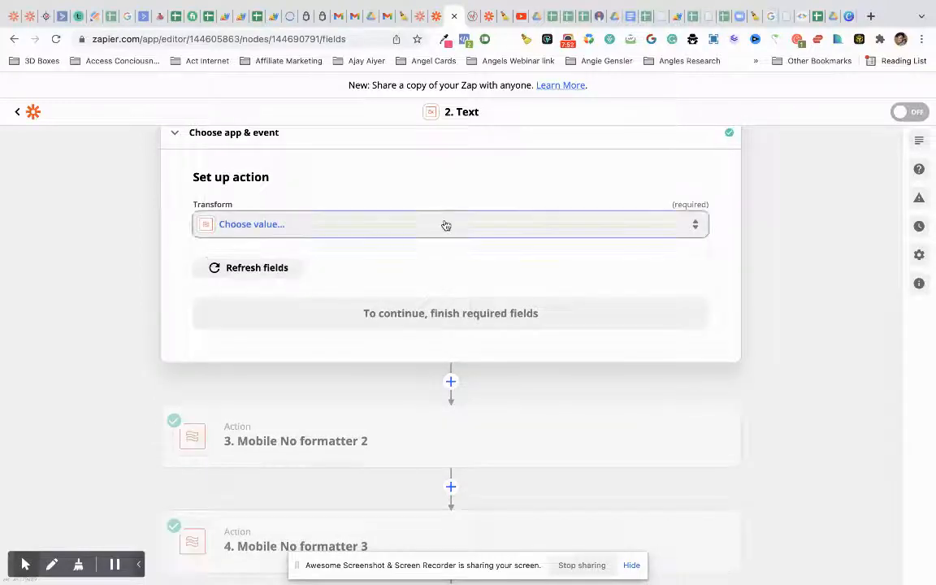
- Choose the Split Text transform and run a first test of the step
left_click(445, 225)
scroll(330, 471, "down", 10)
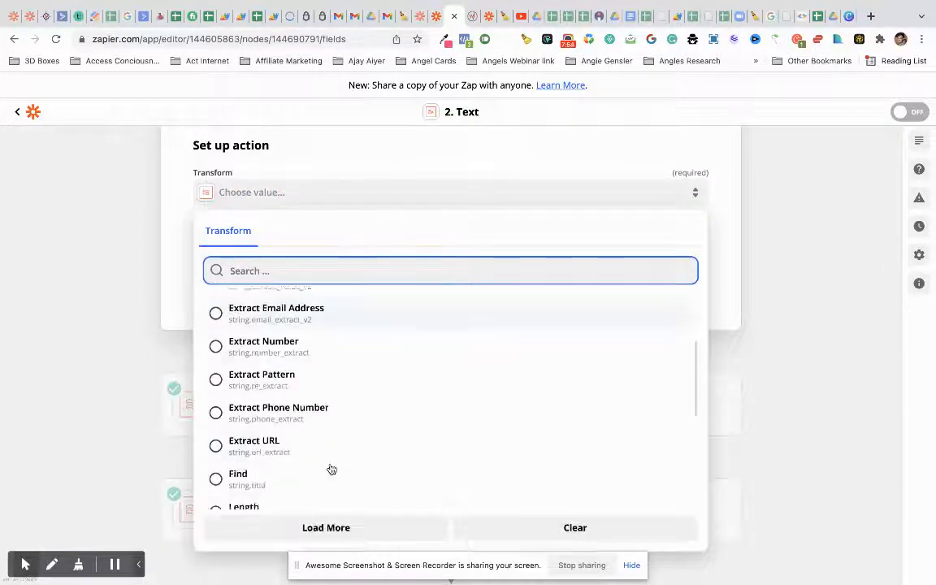
left_click(256, 351)
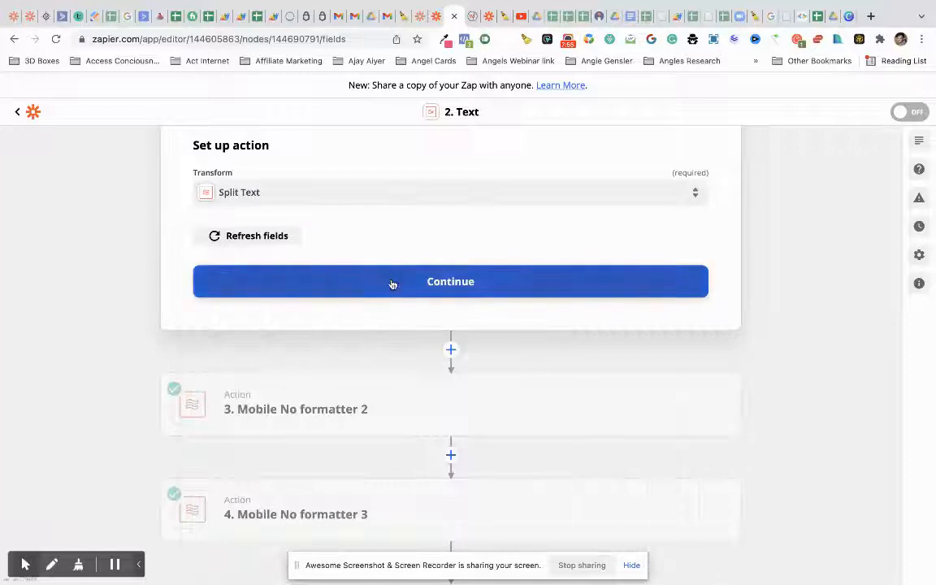
left_click(391, 282)
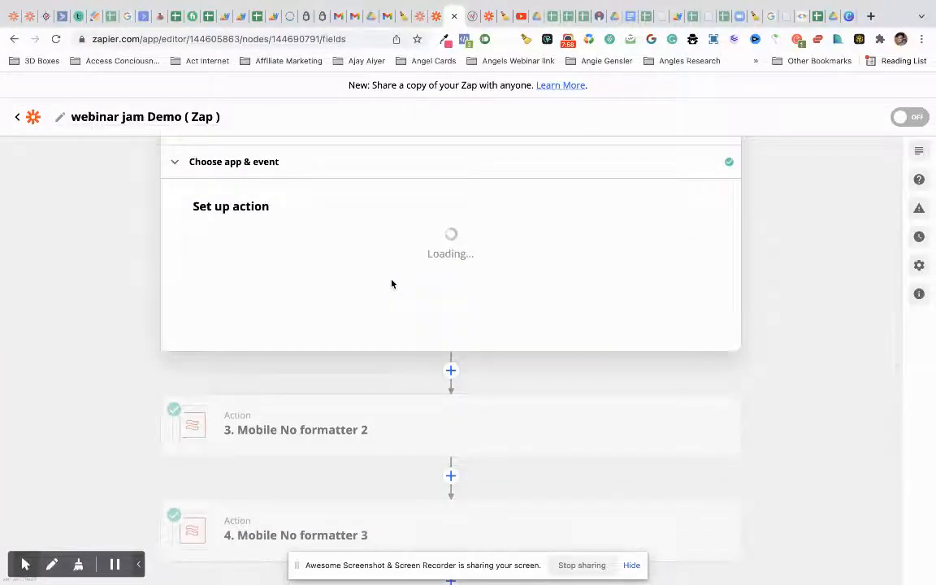
scroll(326, 325, "down", 3)
left_click(326, 342)
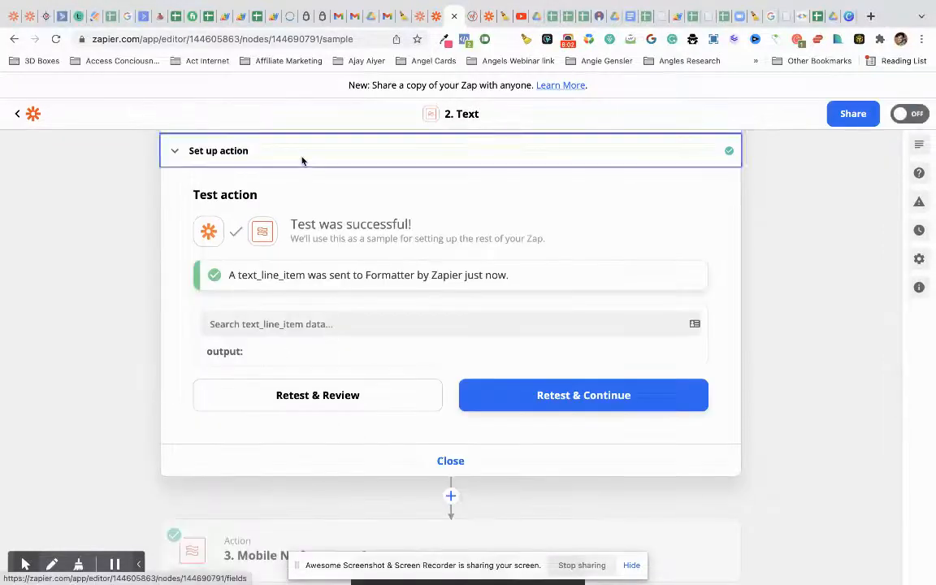
- Set the Split Text input to Jotform's Fields 11, the phone number
left_click(303, 158)
left_click(294, 321)
scroll(291, 341, "down", 2)
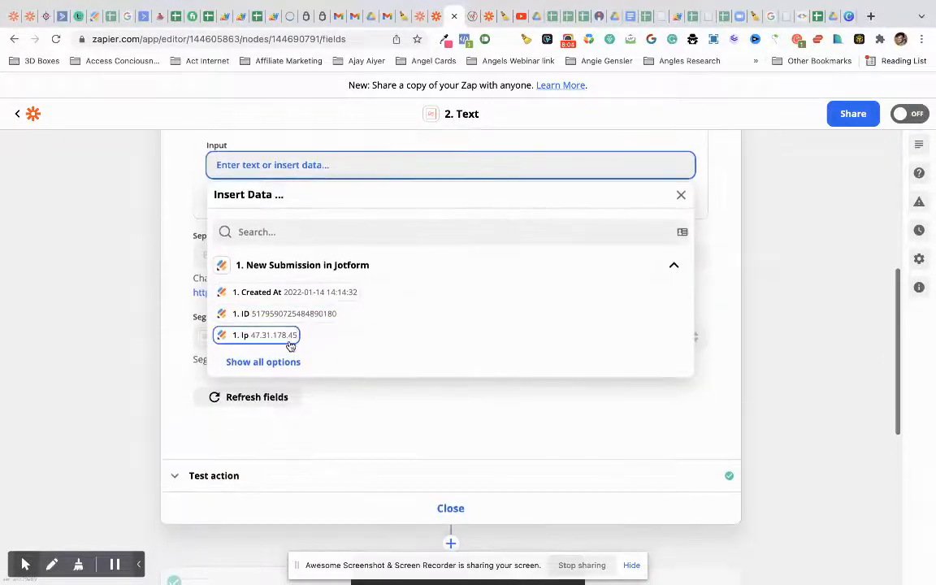
left_click(285, 375)
scroll(292, 407, "down", 3)
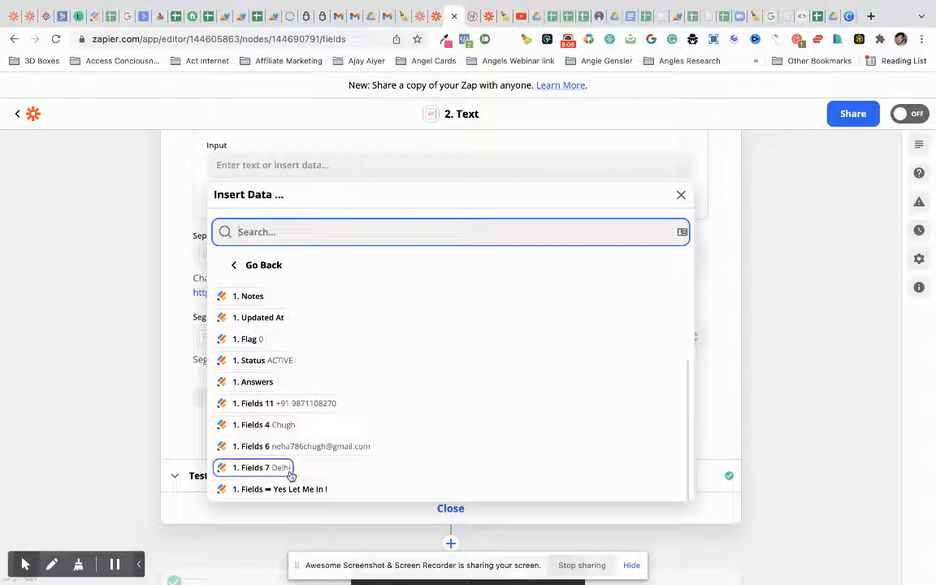
left_click(299, 404)
left_click(154, 232)
- Keep the separator at [:space:]
left_click(284, 244)
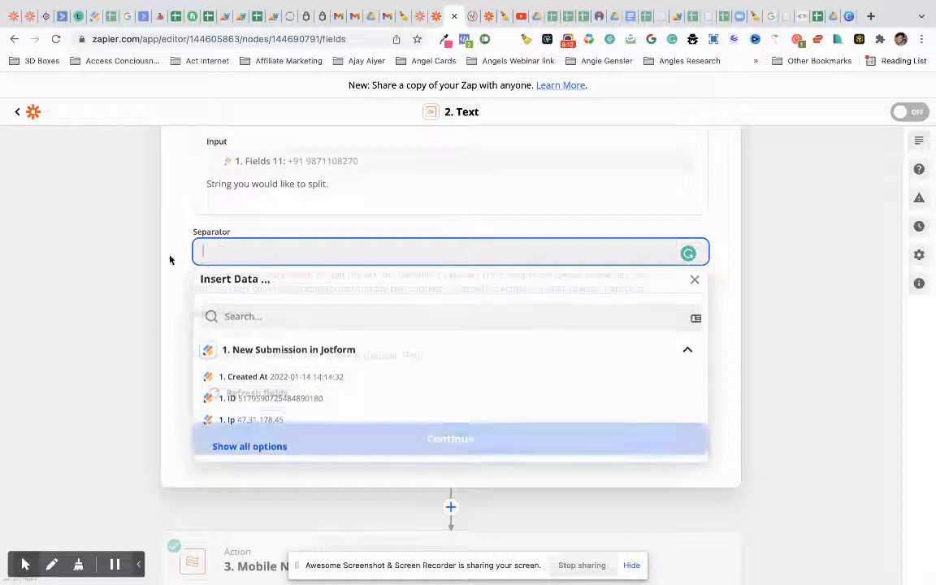
left_click(71, 327)
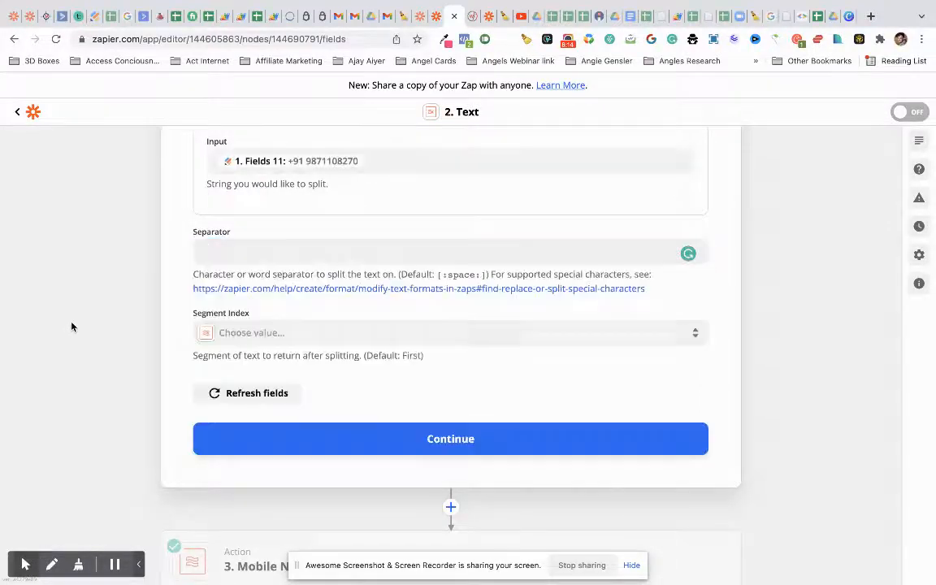
left_click(378, 248)
left_click(178, 276)
left_click_drag(302, 168, 310, 169)
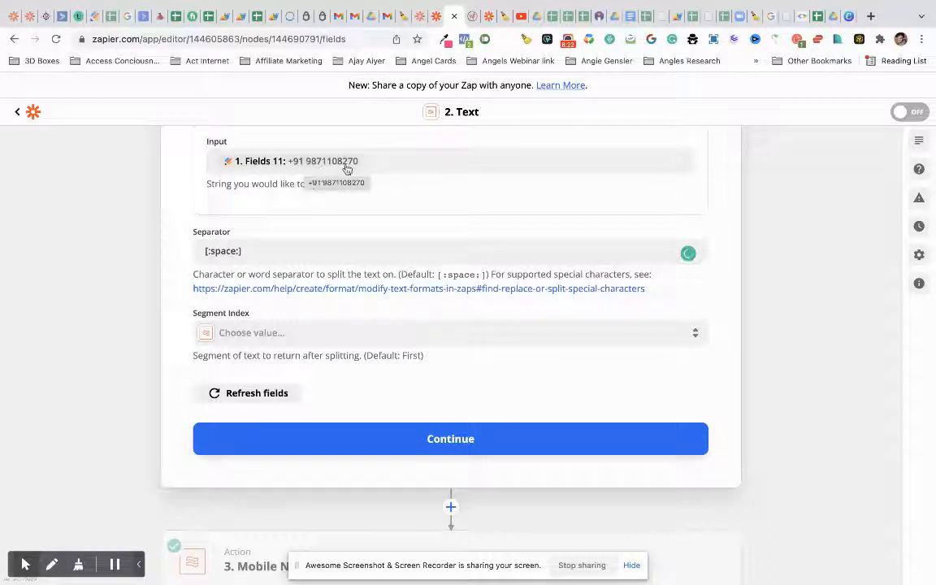
scroll(305, 358, "down", 5)
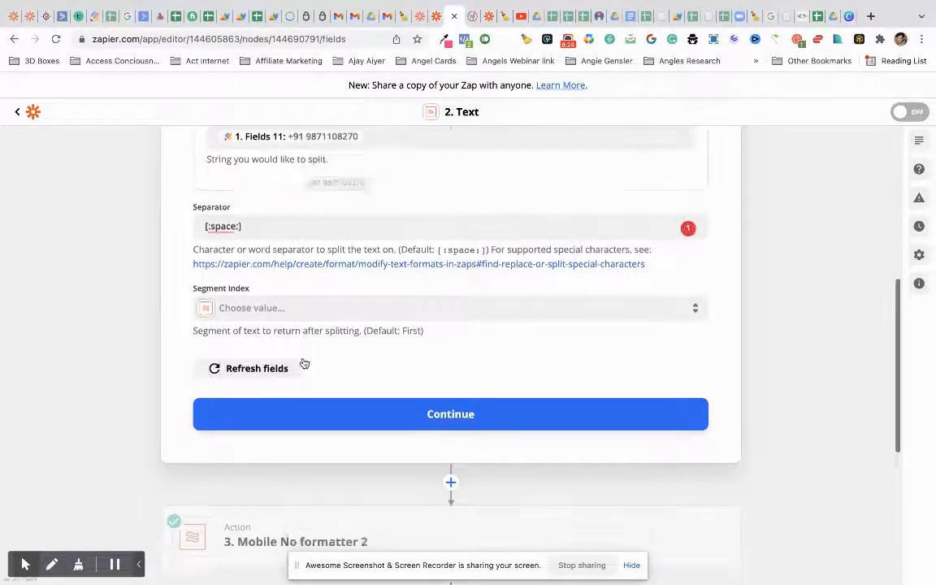
- Check the Register to WJ step's data mapping, then return to the Text step's setup
left_click(324, 508)
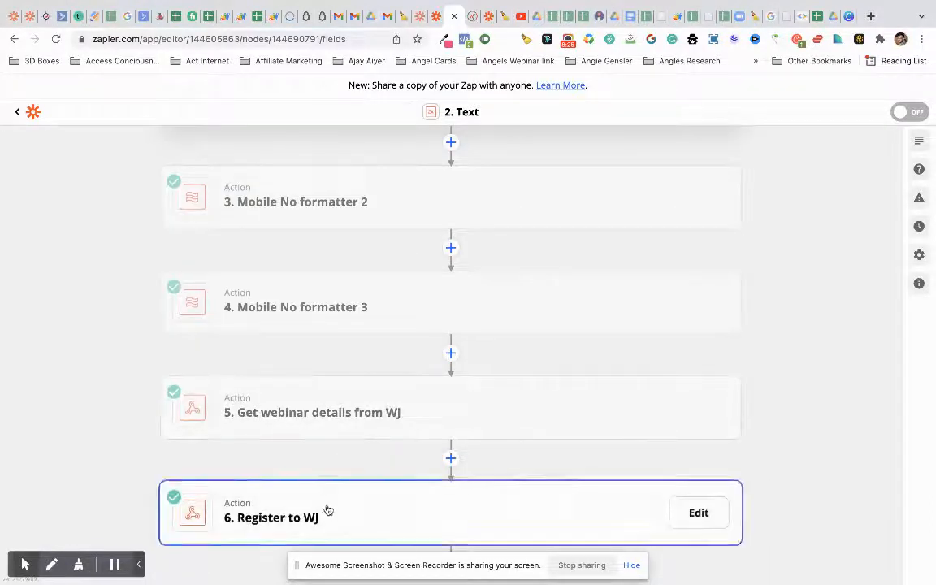
left_click(314, 454)
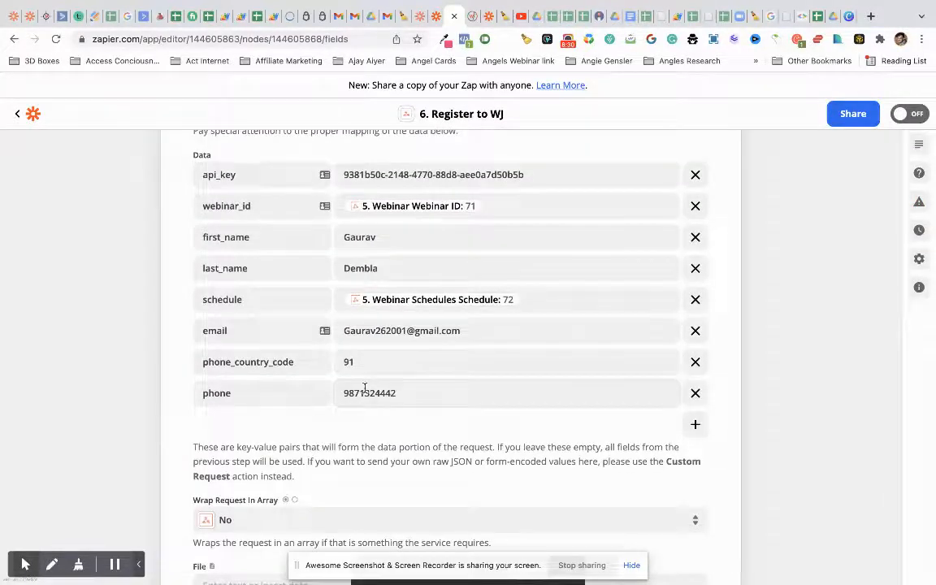
scroll(365, 394, "up", 13)
left_click(358, 322)
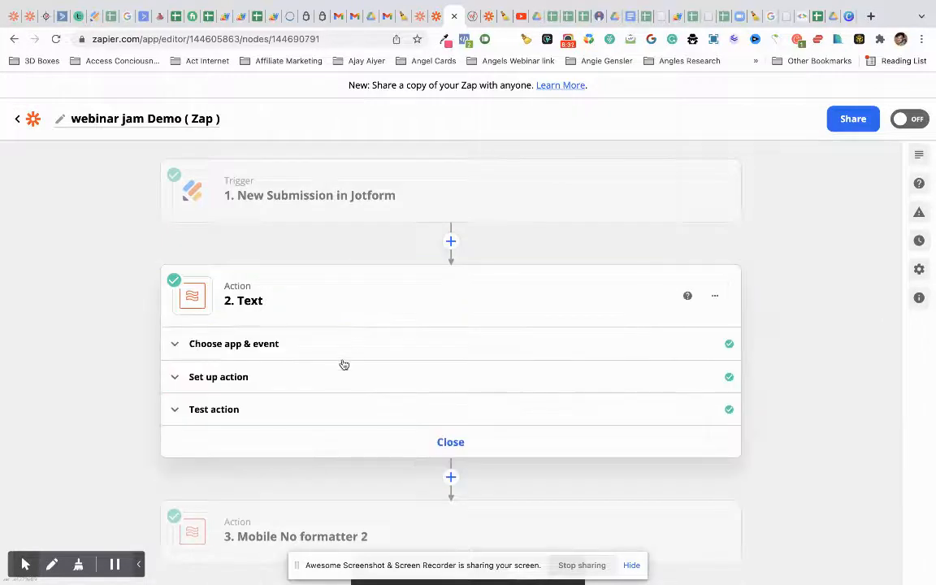
left_click(340, 376)
scroll(339, 376, "down", 4)
scroll(304, 333, "up", 2)
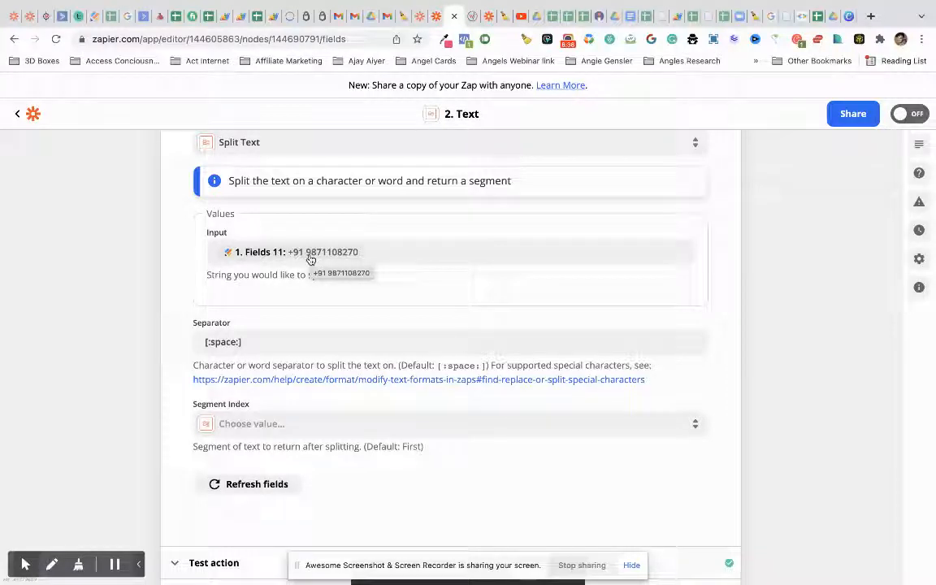
scroll(293, 393, "down", 3)
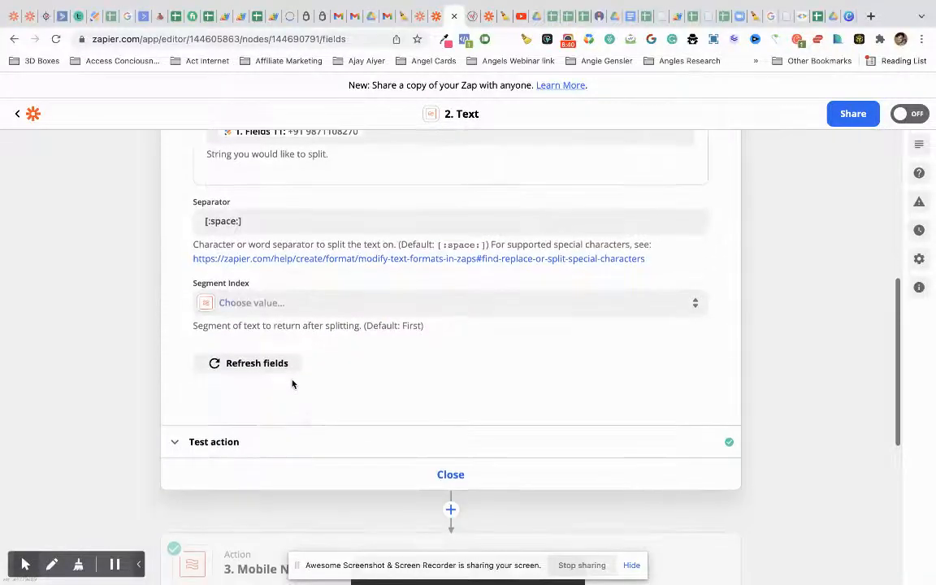
- Set Segment Index to All (as Separate Fields) and retest the split
left_click(315, 306)
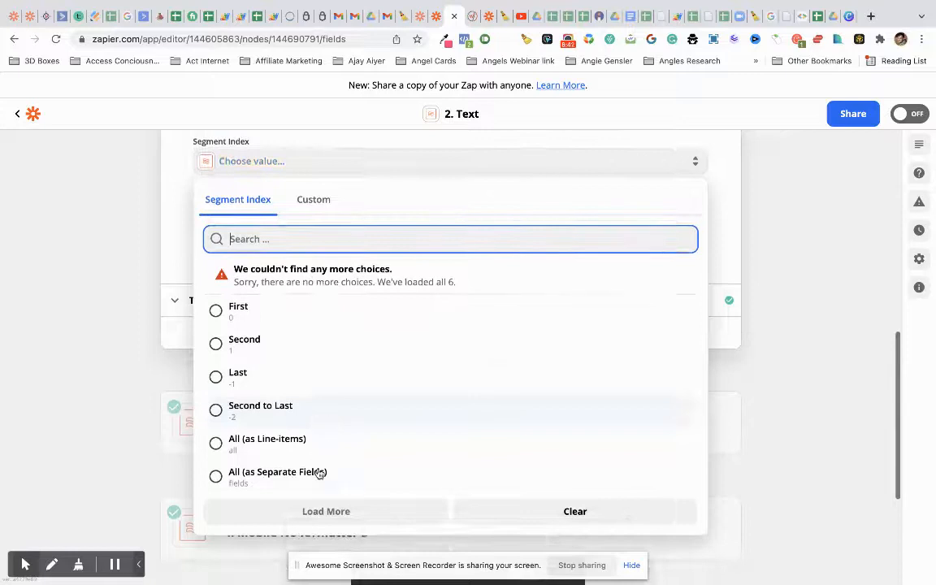
left_click(320, 474)
scroll(349, 252, "up", 2)
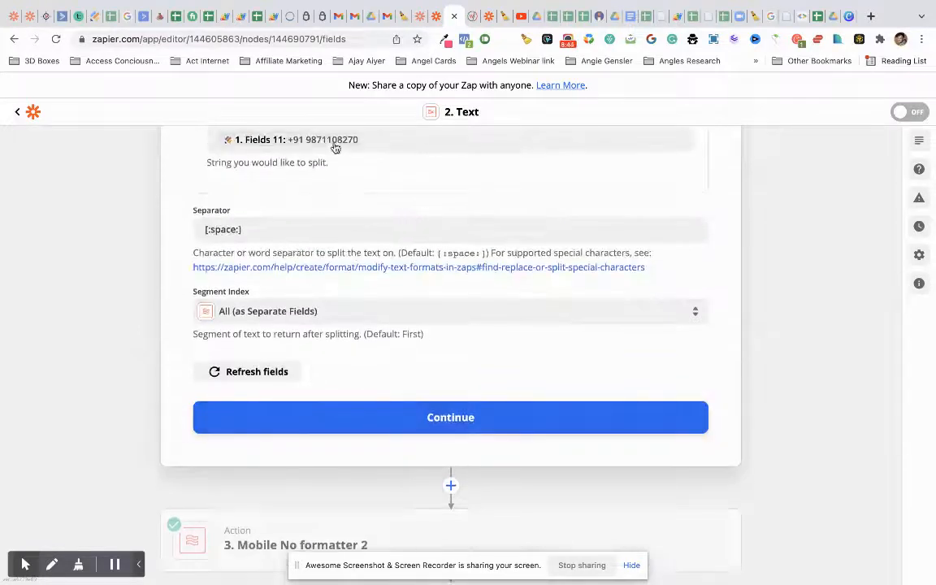
left_click(435, 417)
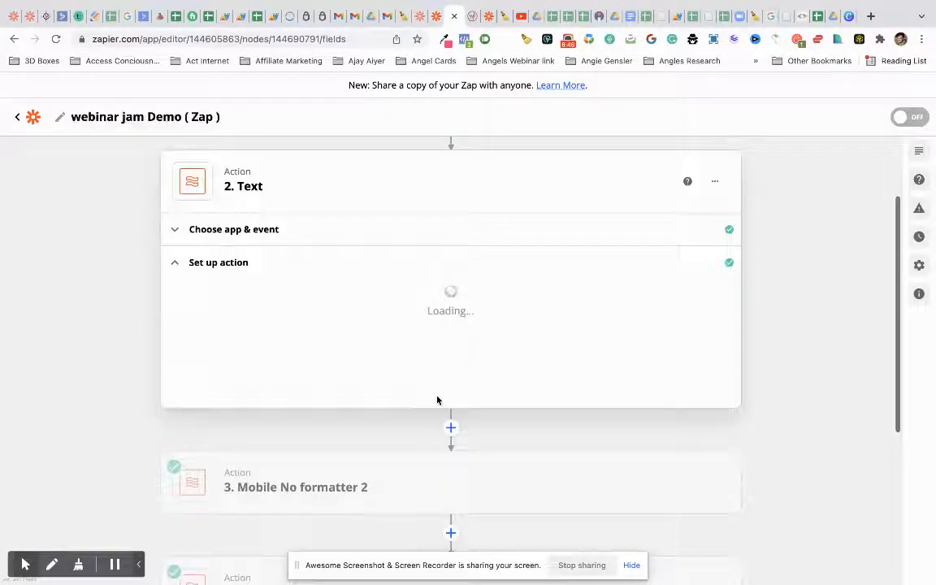
left_click(399, 345)
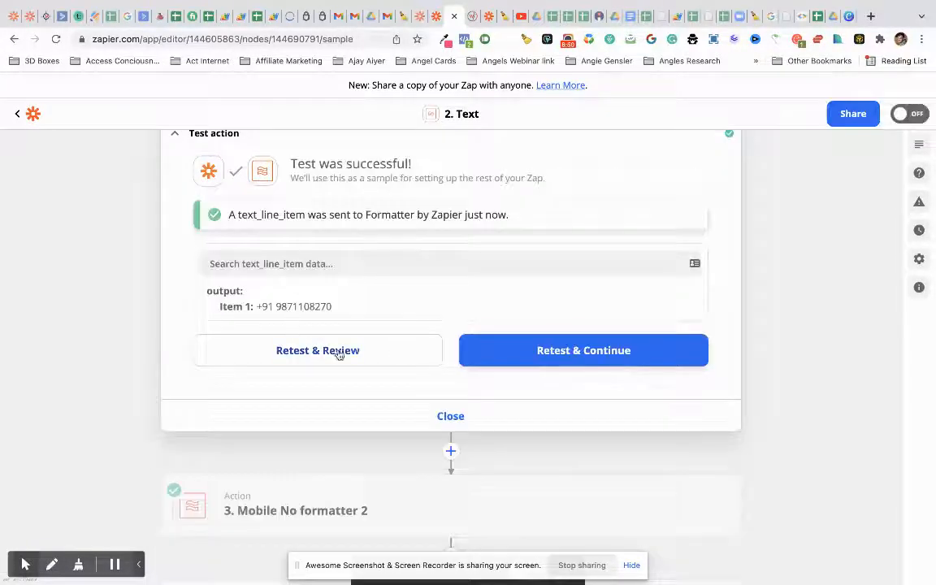
- Confirm the [:space:] separator, retest to get +91 and the number, and close the step
scroll(318, 248, "up", 2)
left_click(320, 222)
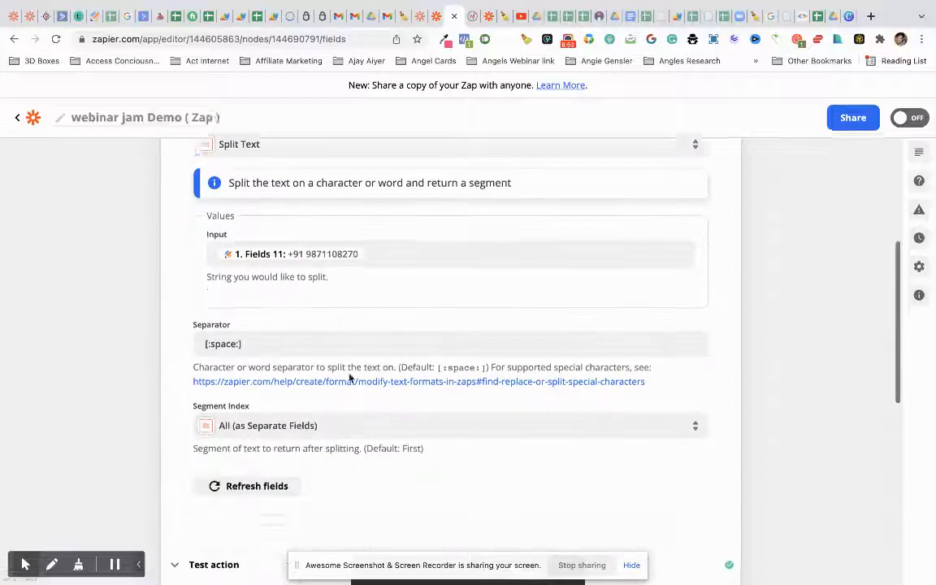
scroll(349, 378, "down", 2)
left_click(340, 288)
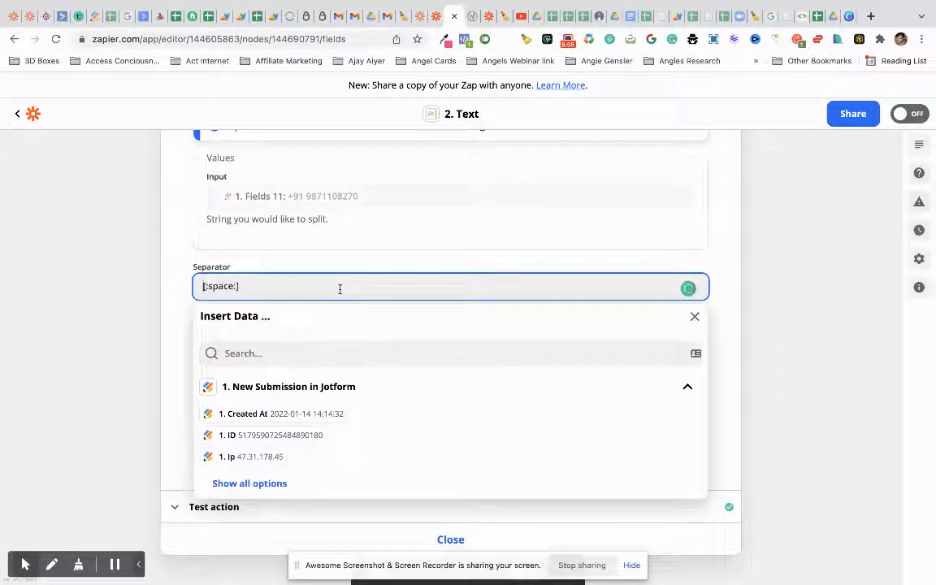
left_click(132, 309)
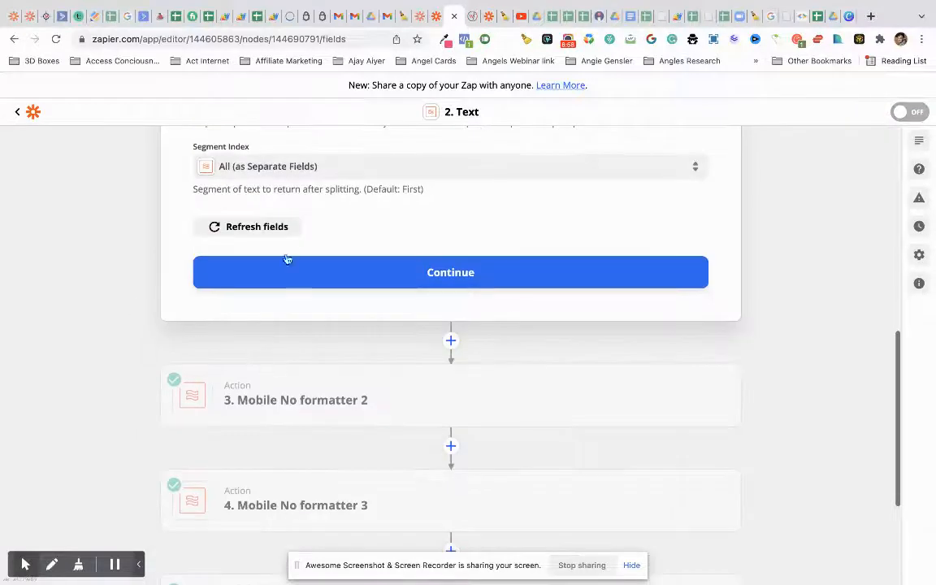
scroll(292, 252, "up", 2)
left_click(380, 370)
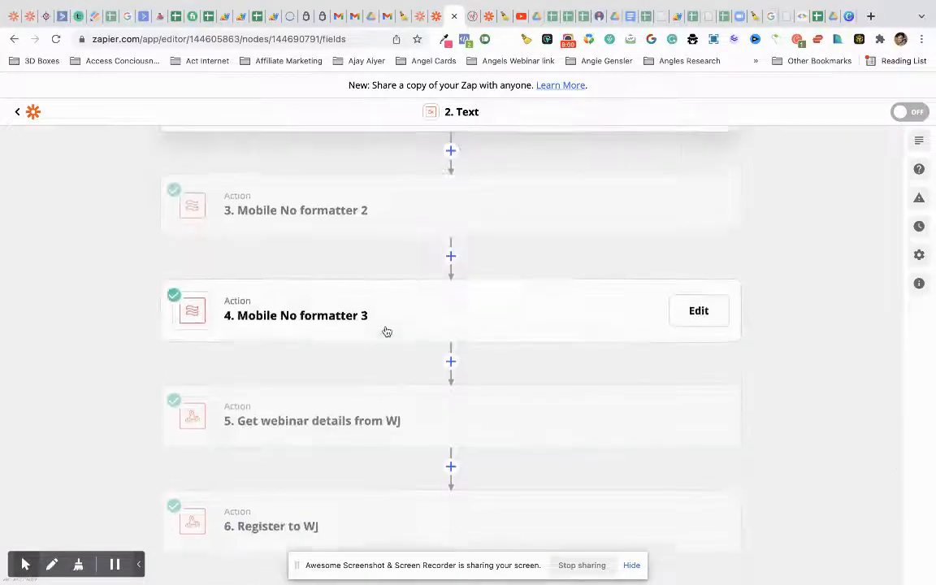
scroll(391, 338, "down", 3)
left_click(389, 344)
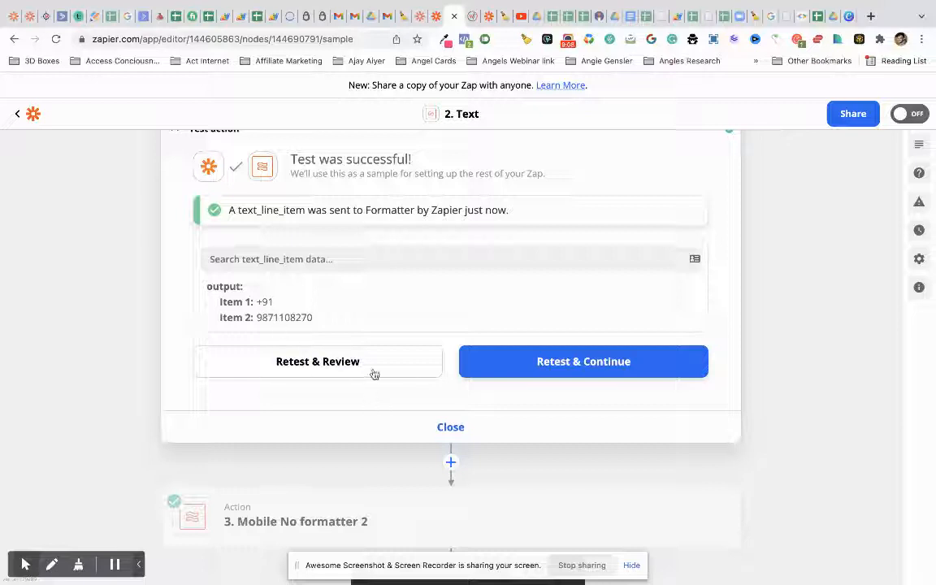
left_click(439, 426)
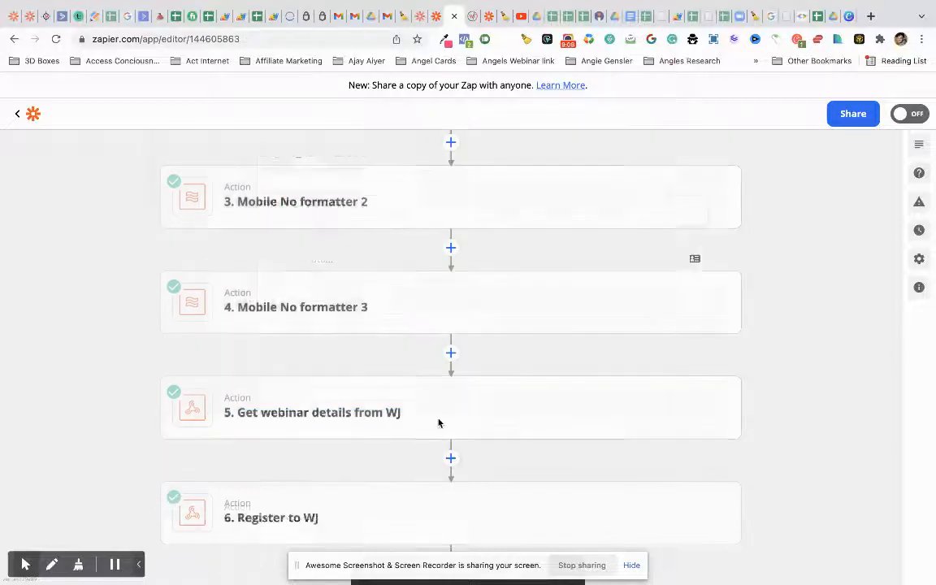
scroll(417, 302, "up", 2)
- Replace Mobile No formatter 2's input Fields 11 with the Text step's Output Item 1
left_click(415, 308)
left_click(403, 316)
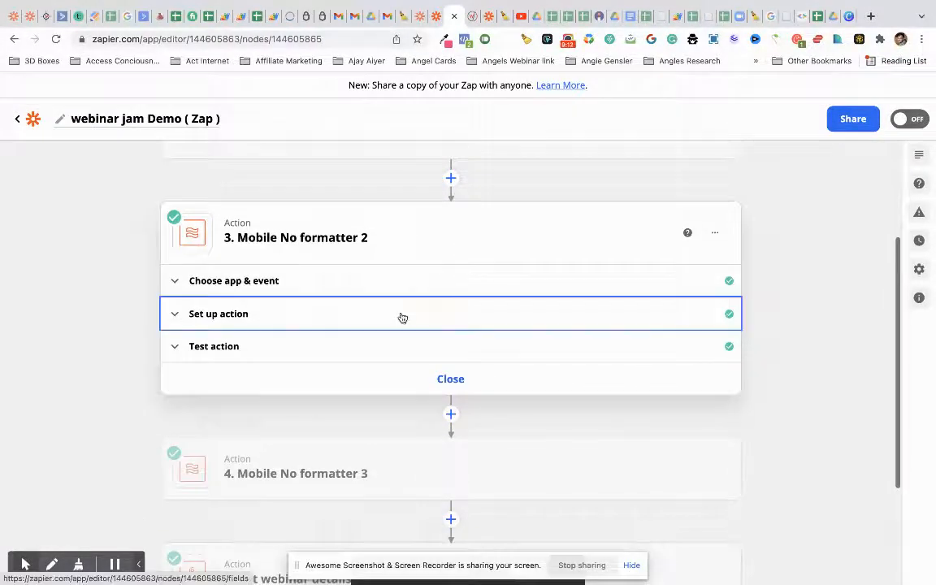
scroll(402, 317, "down", 4)
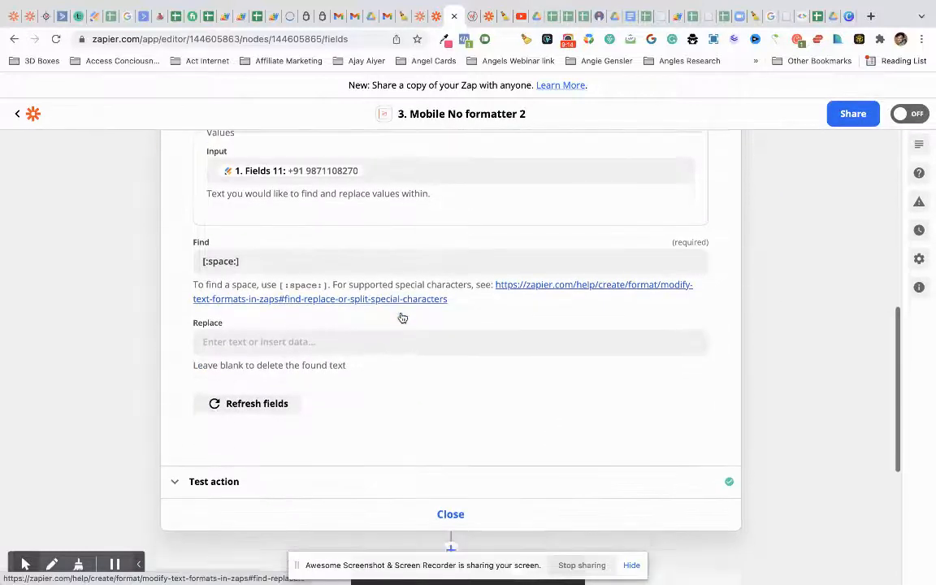
left_click(391, 195)
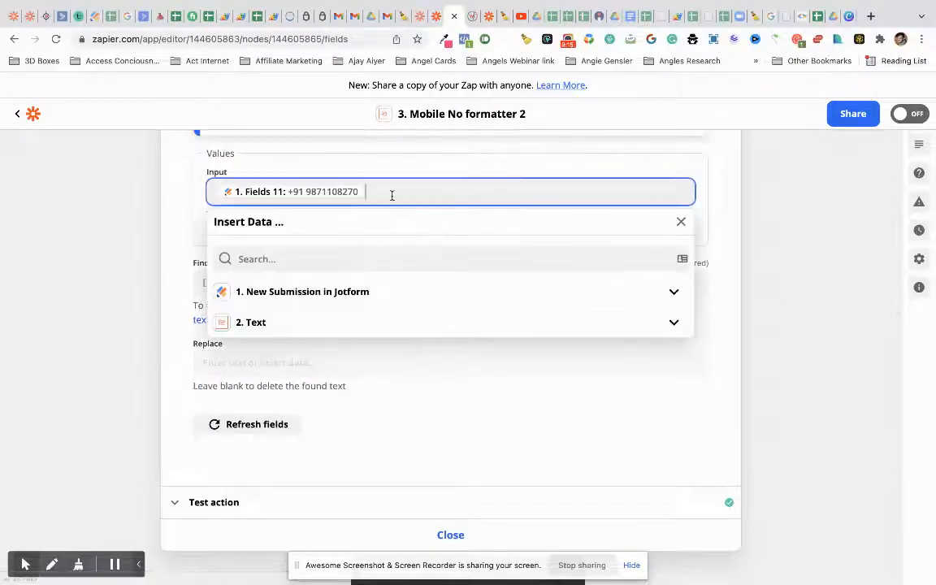
key("BackSpace")
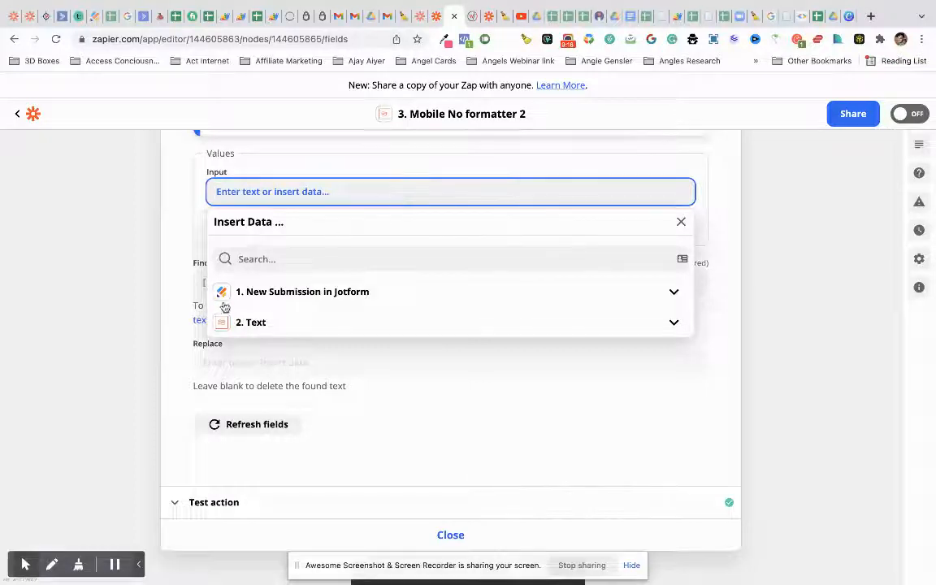
left_click(92, 262)
left_click(244, 195)
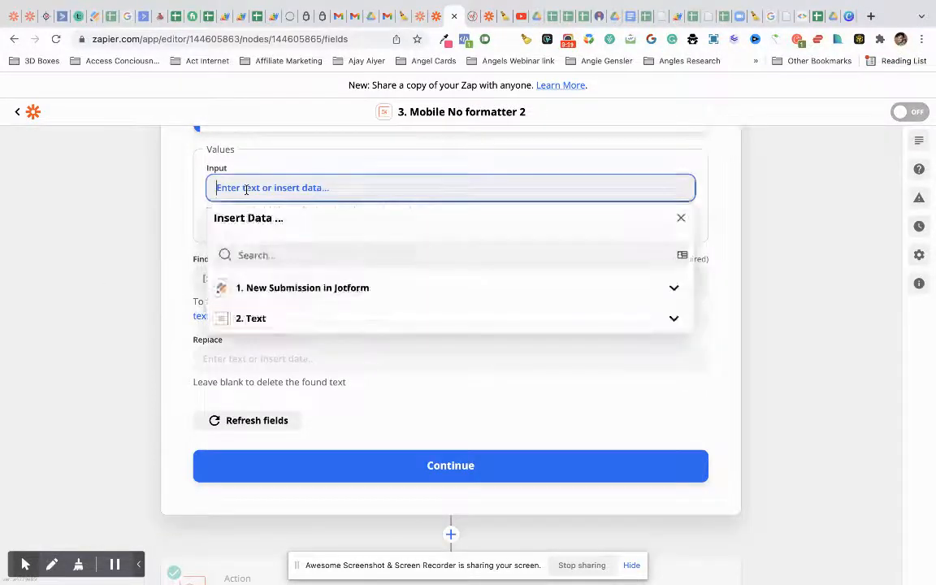
left_click(302, 320)
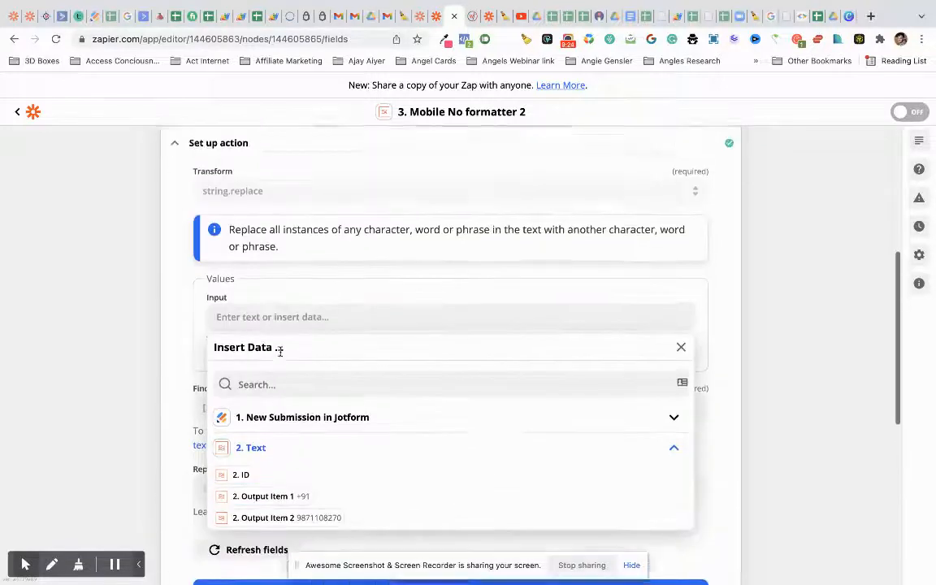
left_click(277, 324)
left_click(106, 228)
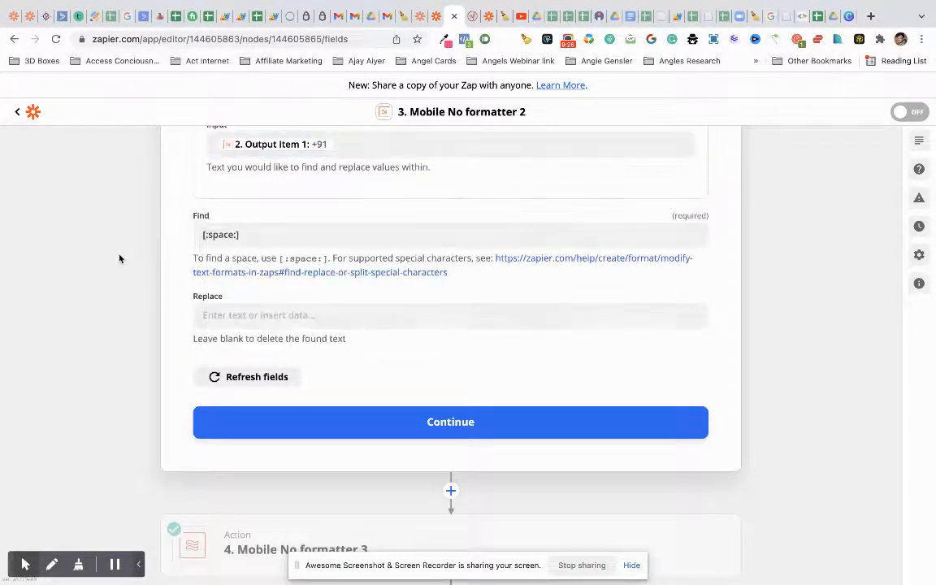
- Set Find to + and leave Replace blank
left_click(250, 236)
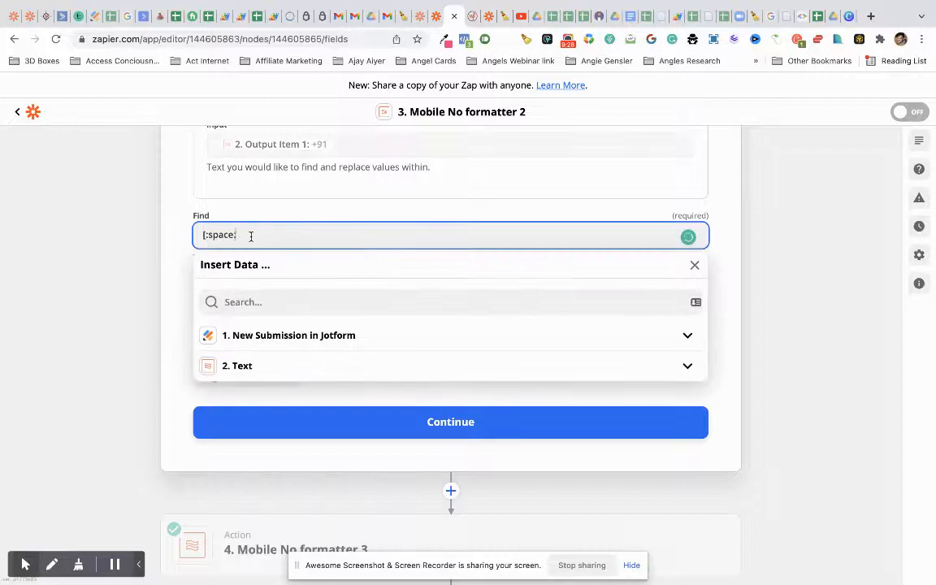
type("+")
left_click(175, 212)
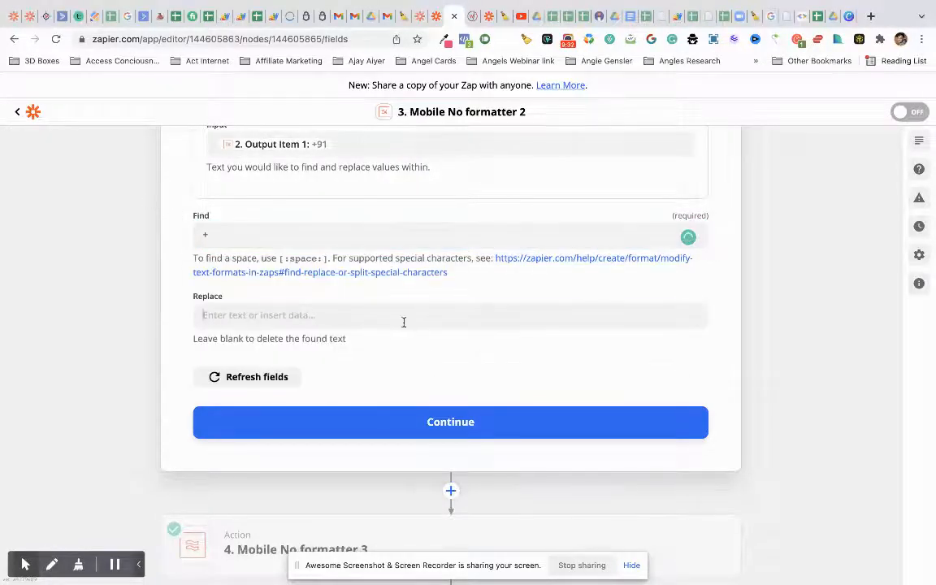
left_click(403, 317)
left_click(171, 315)
left_click(263, 320)
left_click(121, 334)
- Retest the formatter so it outputs 91, then close the step
left_click(388, 420)
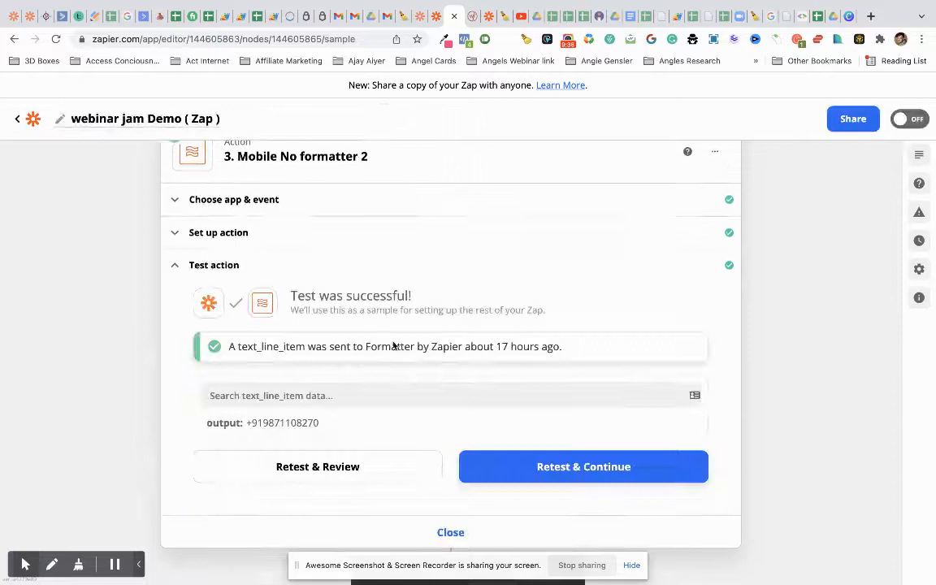
left_click(351, 242)
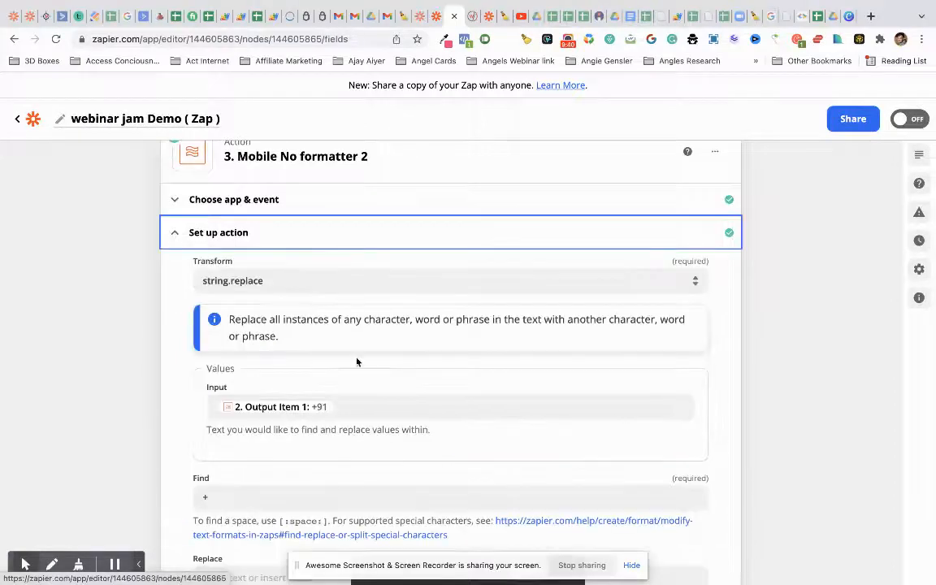
scroll(364, 360, "down", 5)
left_click(363, 360)
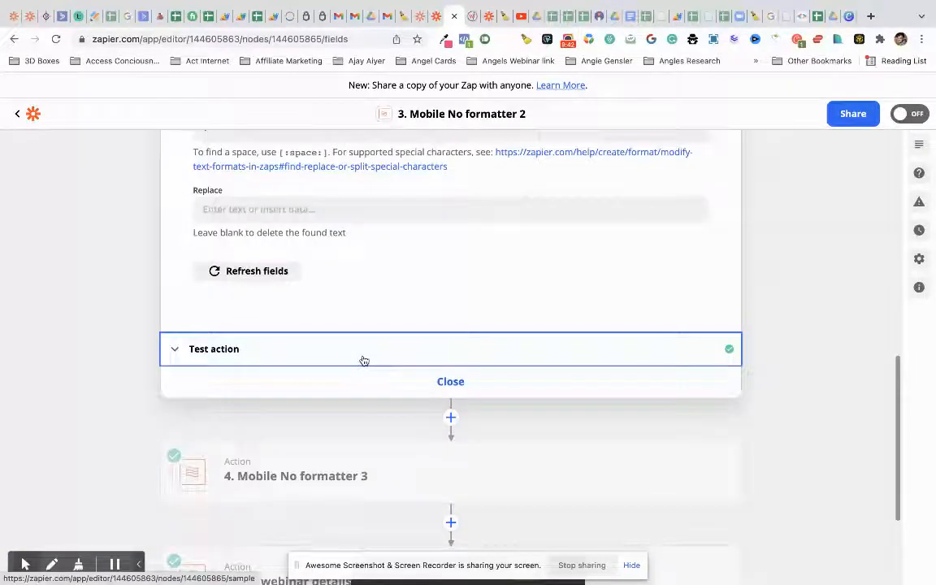
left_click(433, 424)
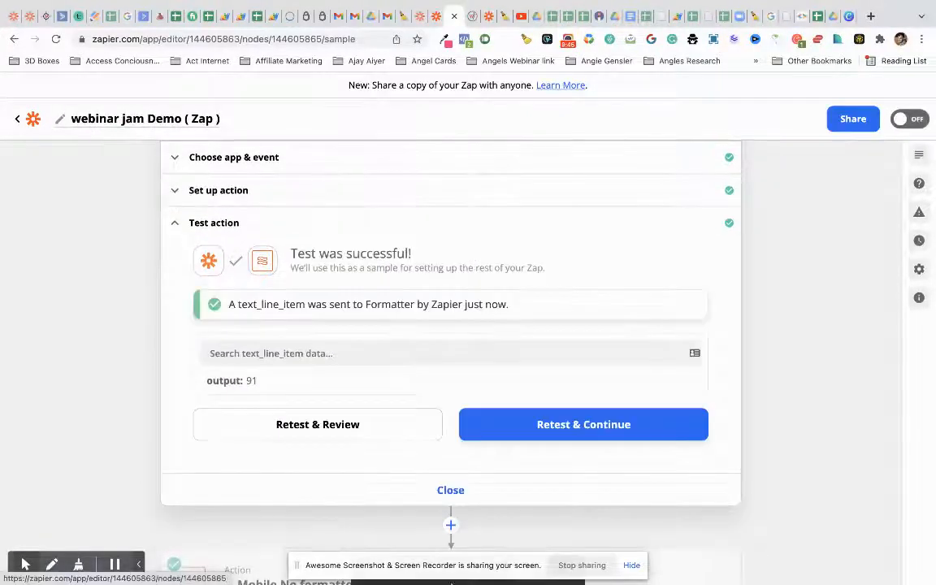
left_click(461, 492)
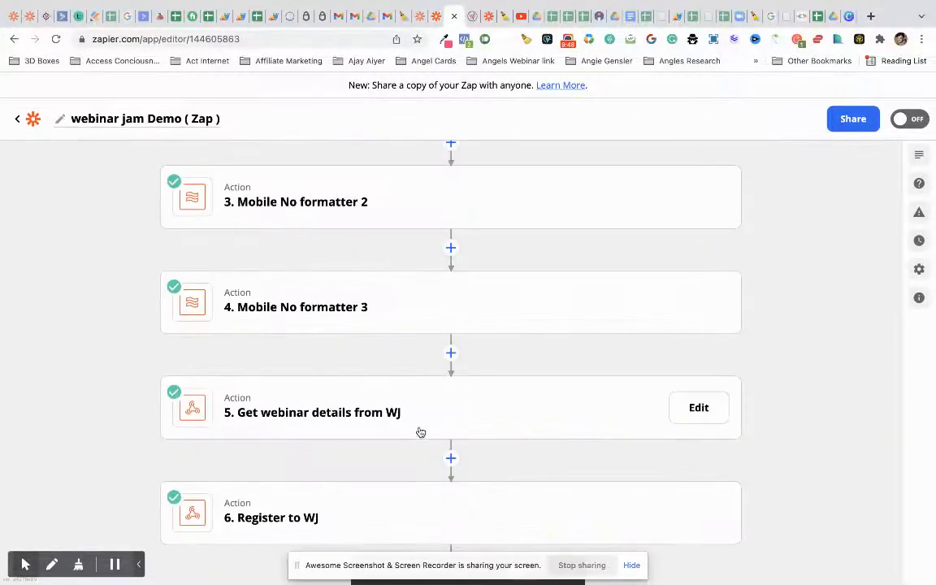
- Map Register to WJ's phone_country_code to Mobile No formatter 2's output 91
left_click(409, 506)
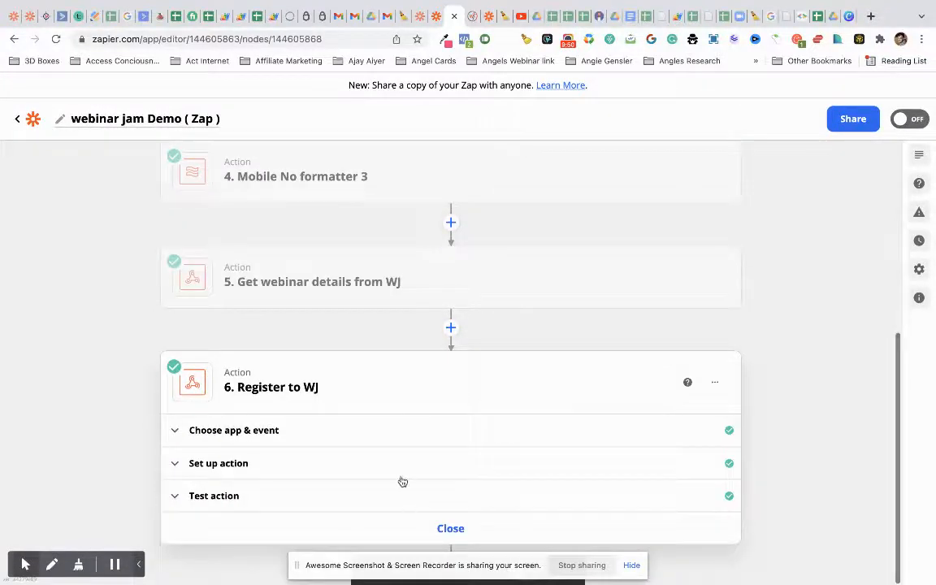
left_click(402, 478)
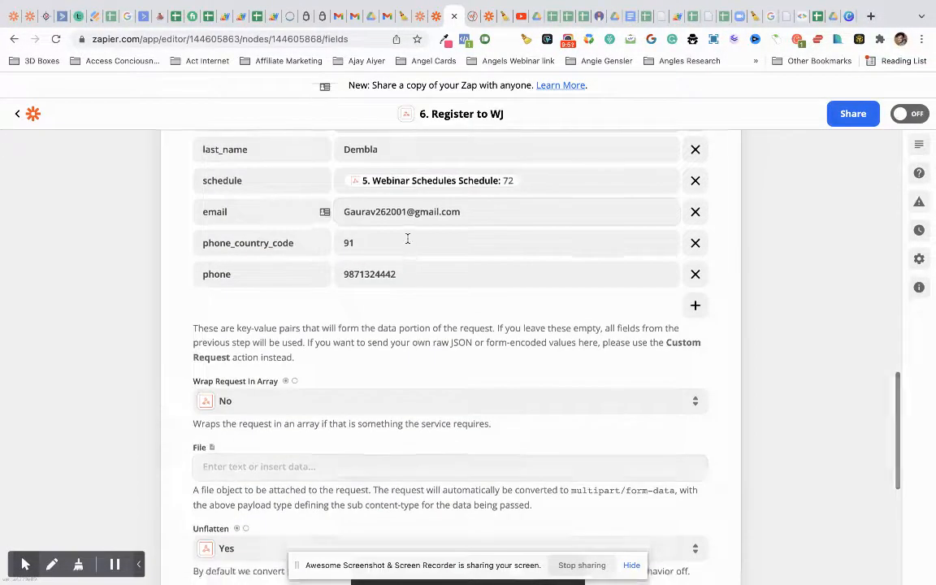
left_click(407, 240)
left_click(476, 411)
left_click(476, 410)
left_click(476, 436)
scroll(463, 439, "down", 1)
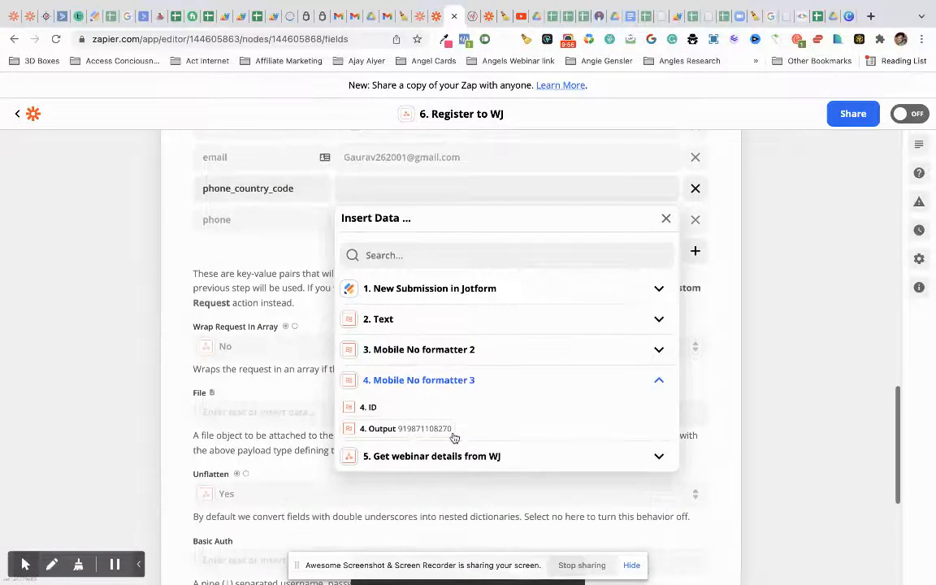
left_click(452, 458)
left_click(454, 319)
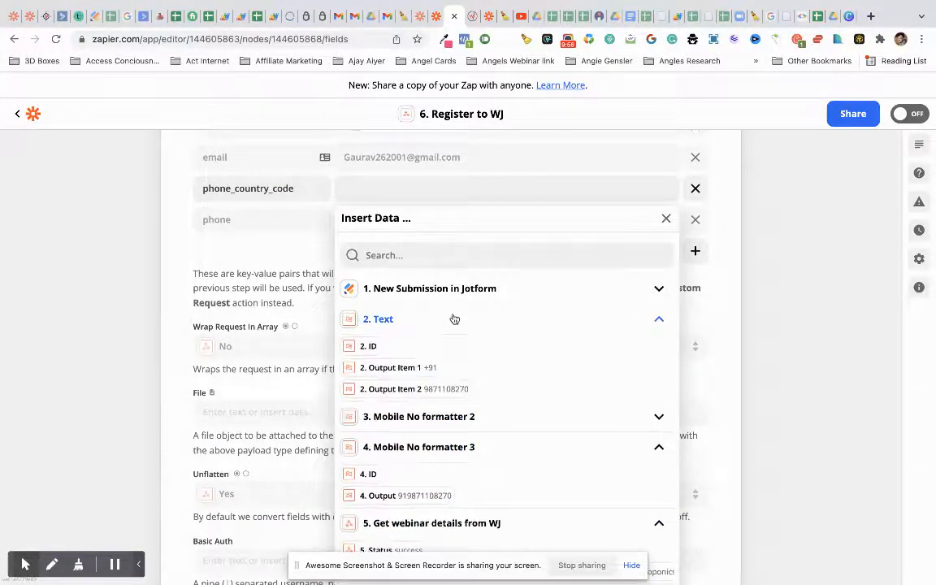
left_click(447, 449)
left_click(419, 416)
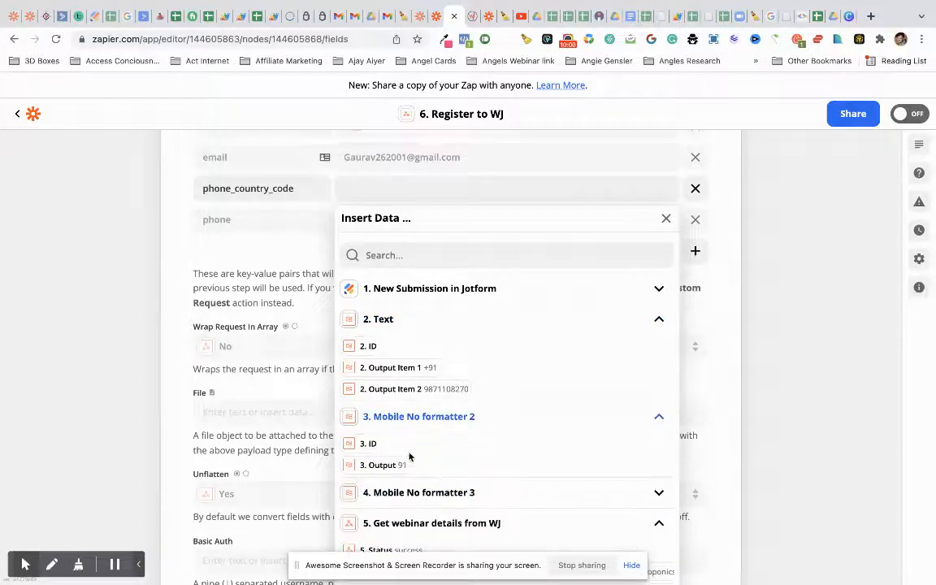
left_click(402, 467)
left_click(272, 256)
- Map the phone field to the Text step's Output Item 2 and go to Test action
left_click(441, 218)
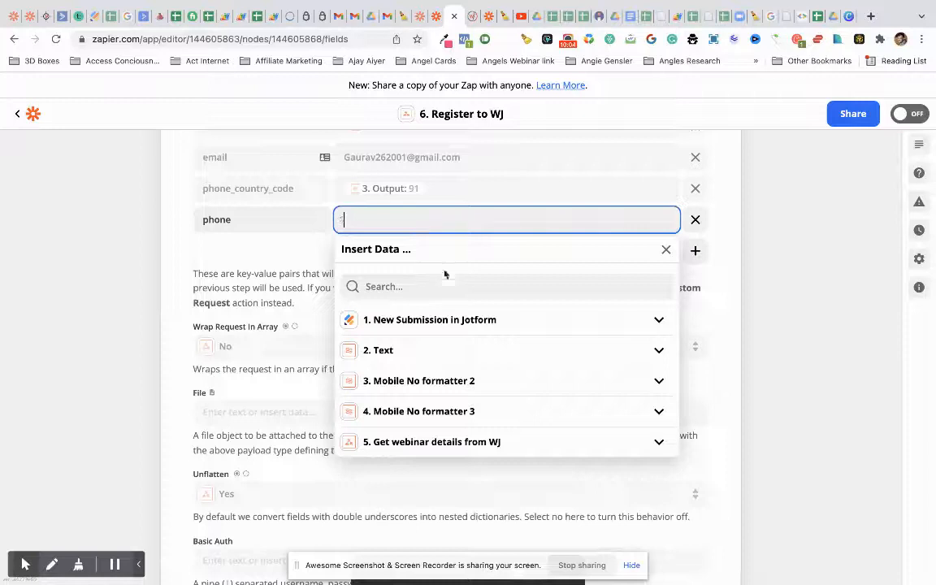
left_click(443, 356)
left_click(429, 422)
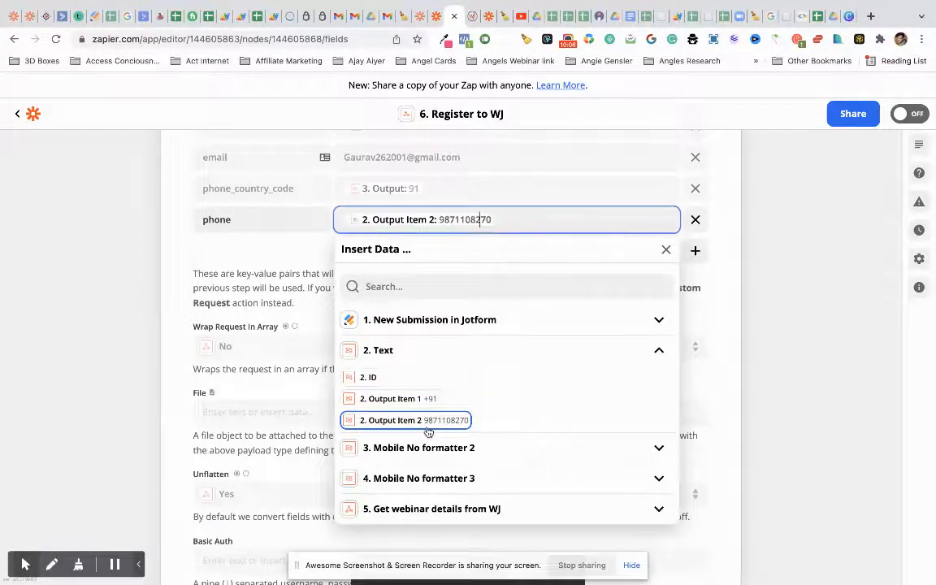
left_click(247, 220)
scroll(416, 296, "down", 4)
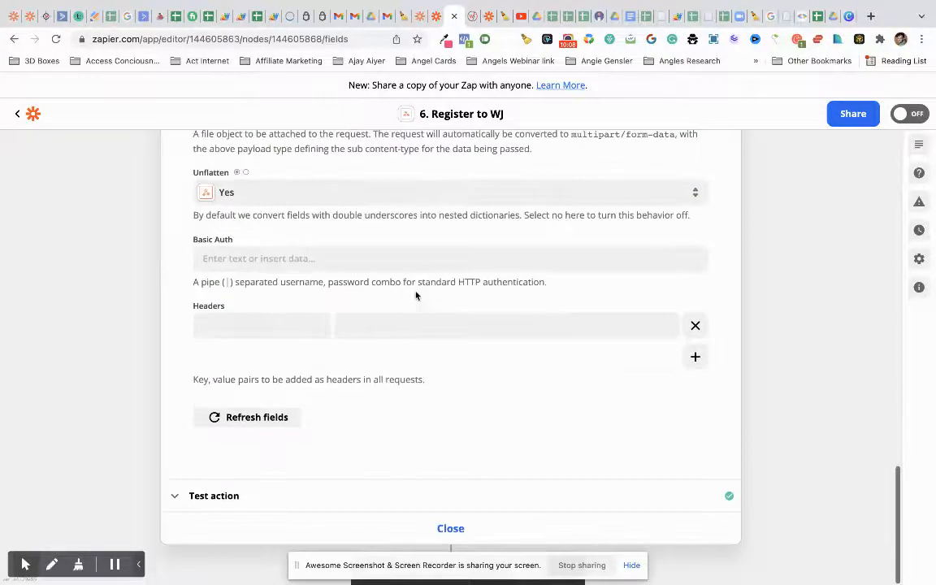
left_click(443, 505)
scroll(444, 506, "down", 5)
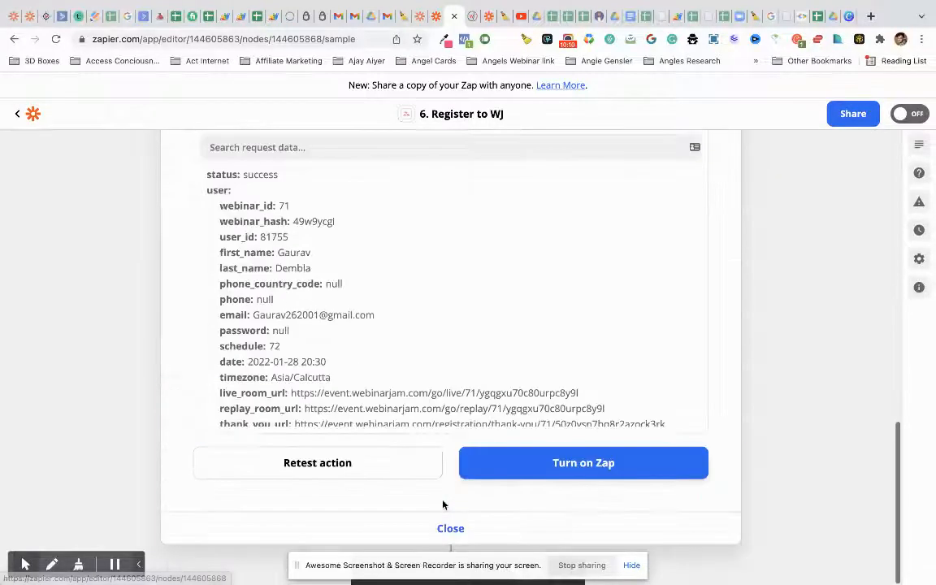
- Retest the registration, confirm phone and +91 country code, select the live room URL, then close
scroll(420, 474, "up", 1)
left_click(425, 517)
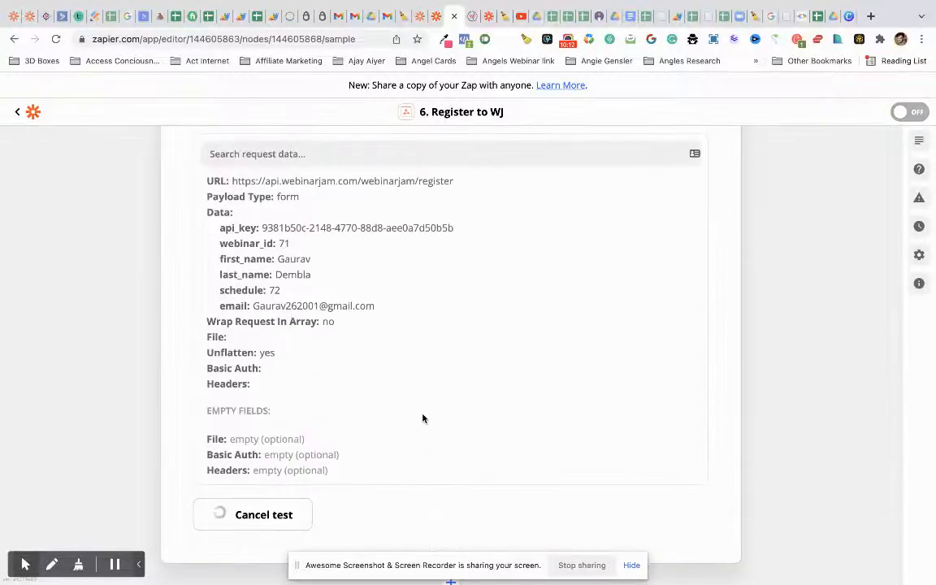
scroll(421, 418, "down", 1)
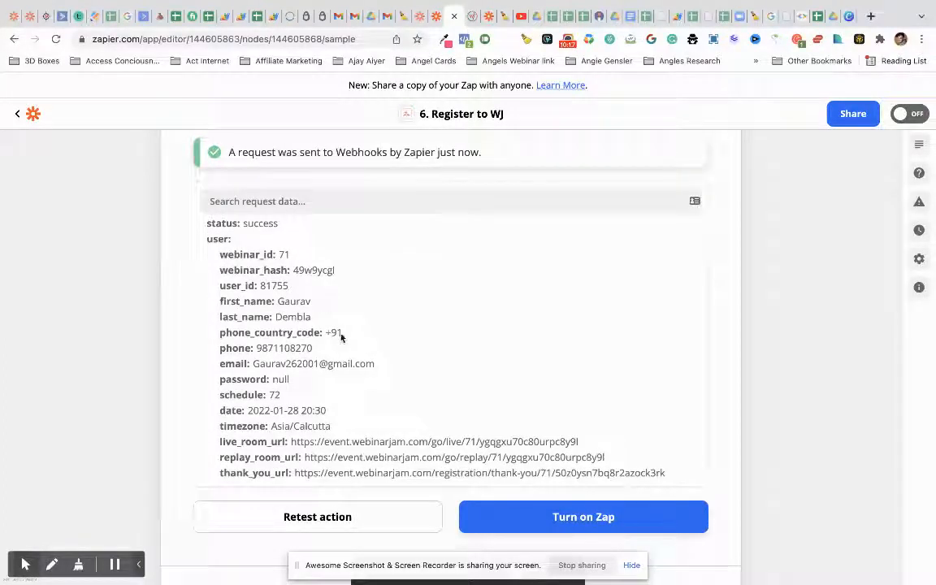
left_click_drag(292, 439, 584, 445)
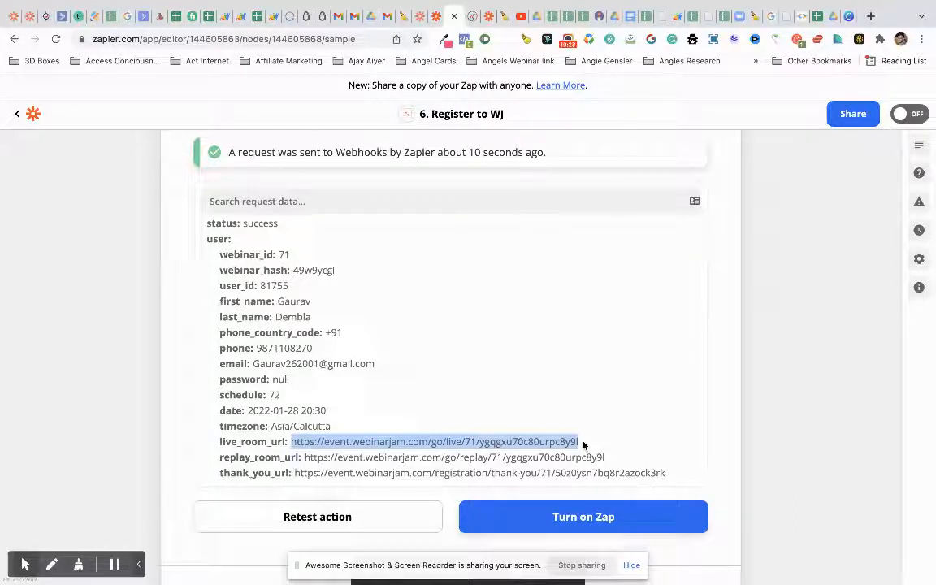
scroll(569, 449, "down", 1)
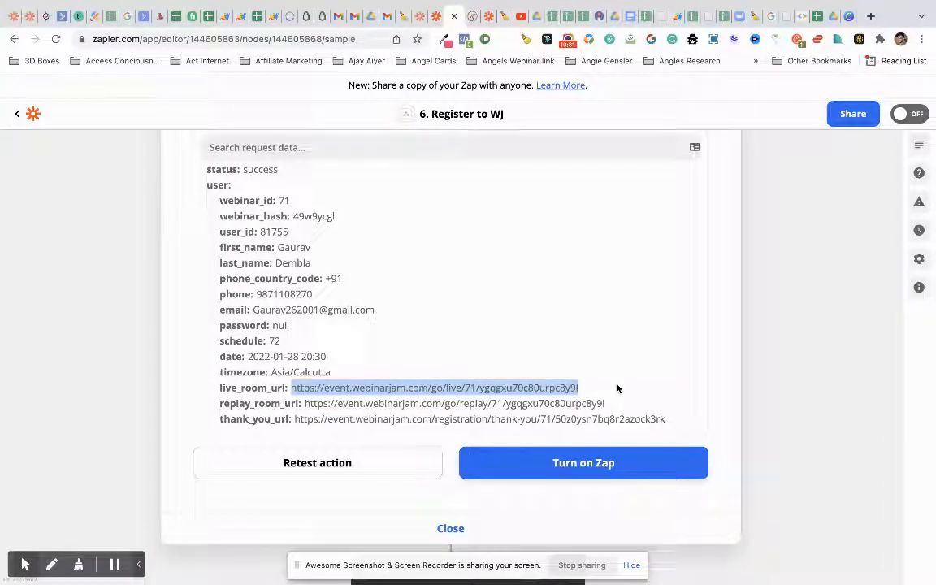
left_click_drag(614, 389, 294, 390)
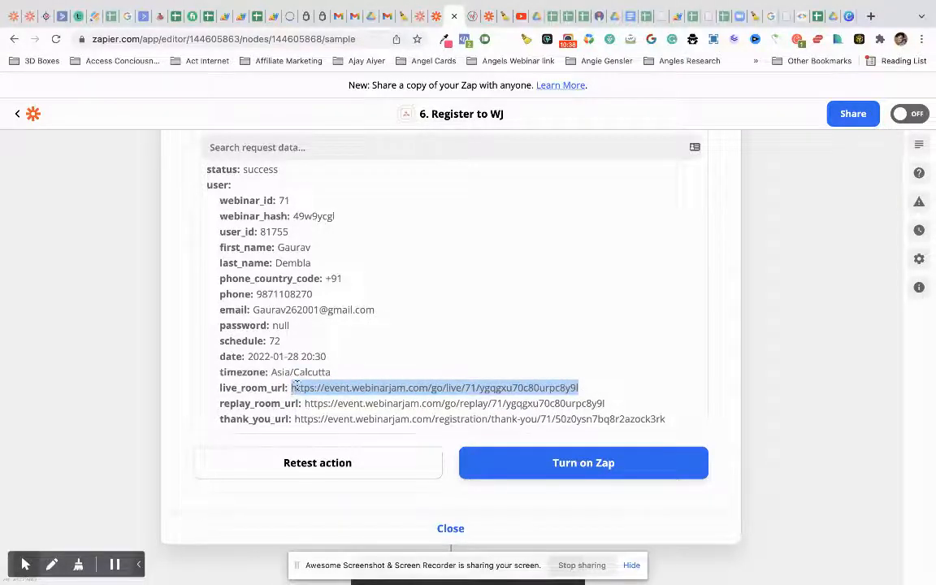
left_click(452, 529)
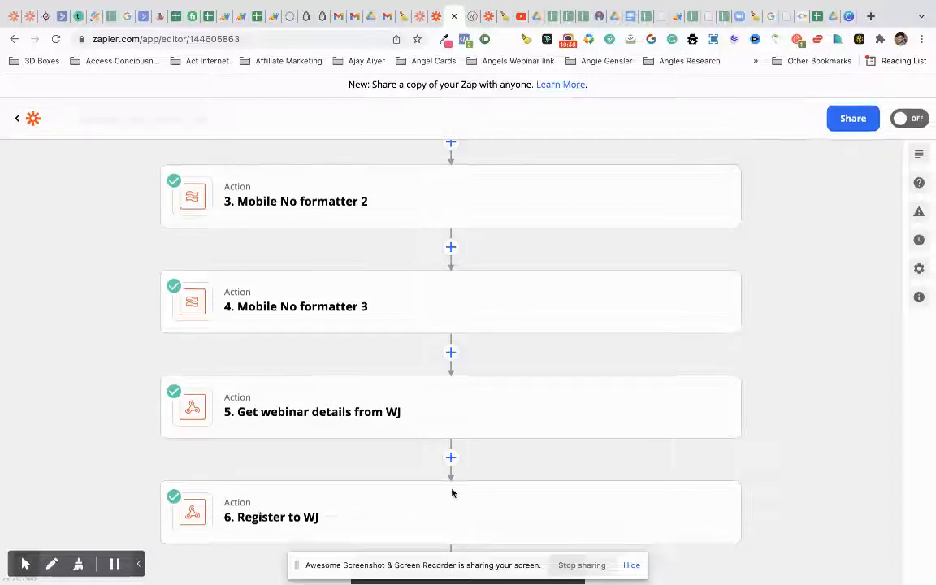
left_click(630, 565)
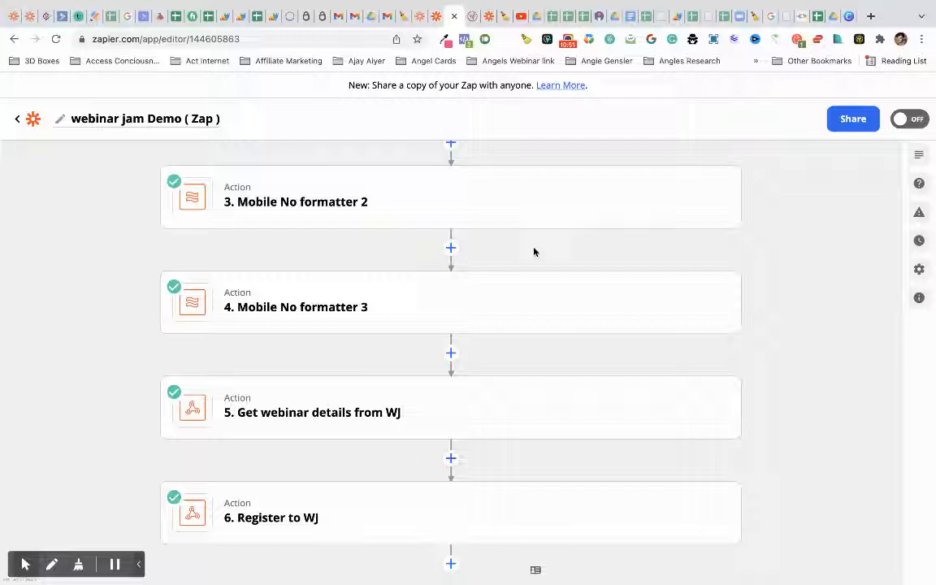
scroll(524, 268, "up", 5)
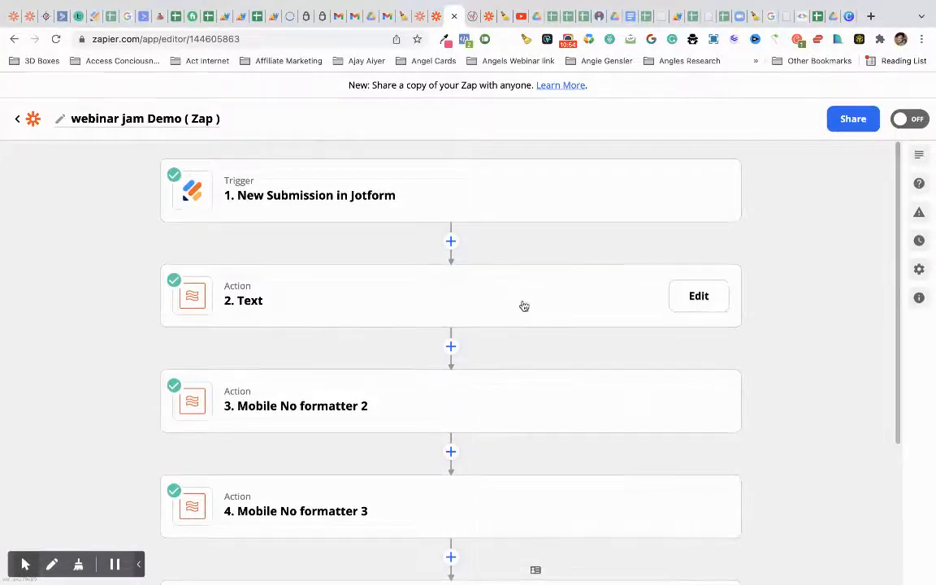
scroll(514, 437, "down", 5)
scroll(514, 436, "up", 5)
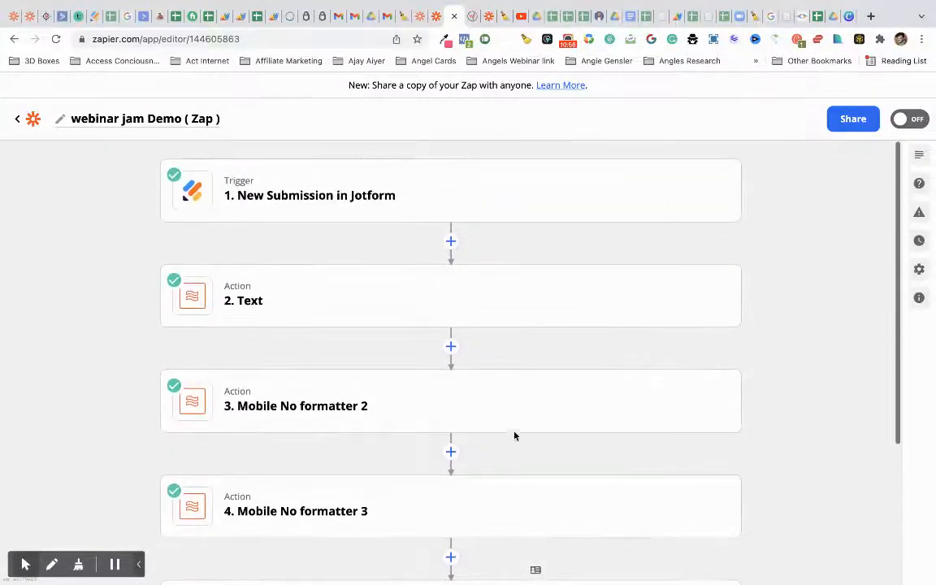
left_click(470, 17)
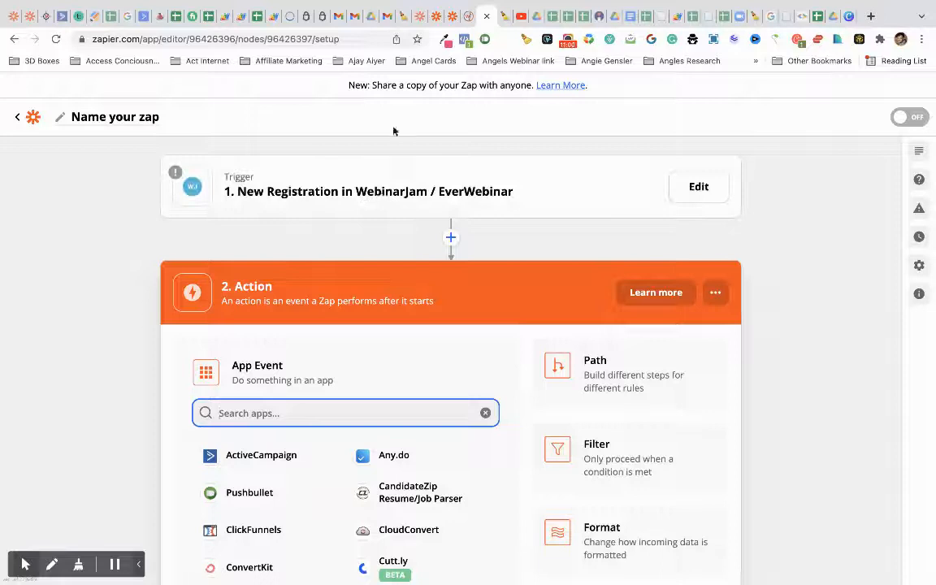
left_click(451, 16)
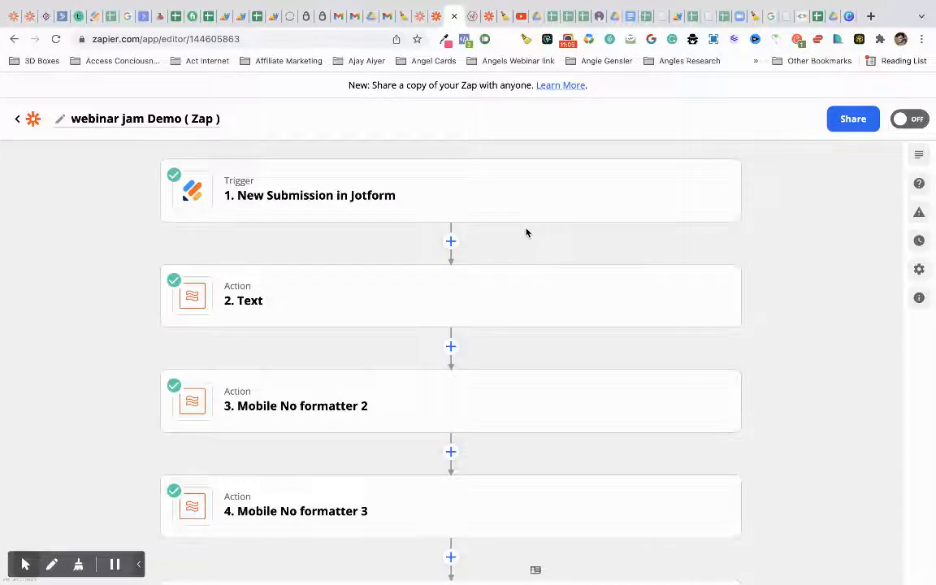
scroll(546, 352, "down", 3)
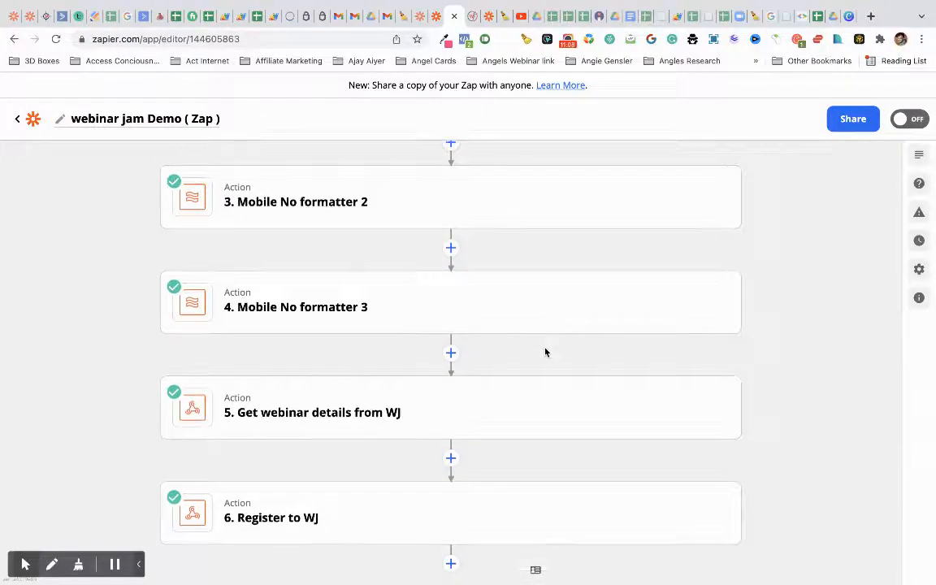